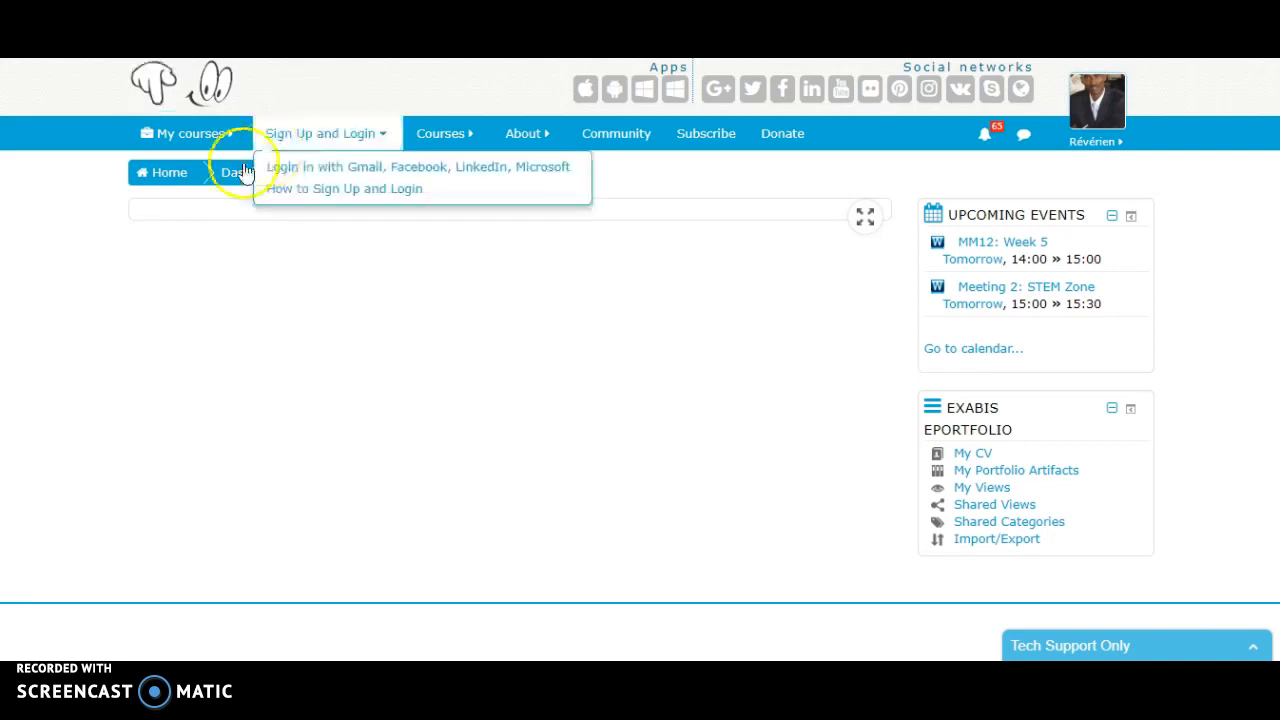
- Open the course Designing Your Own Online Course and go to its Topic 3 section
mouse_move(226, 148)
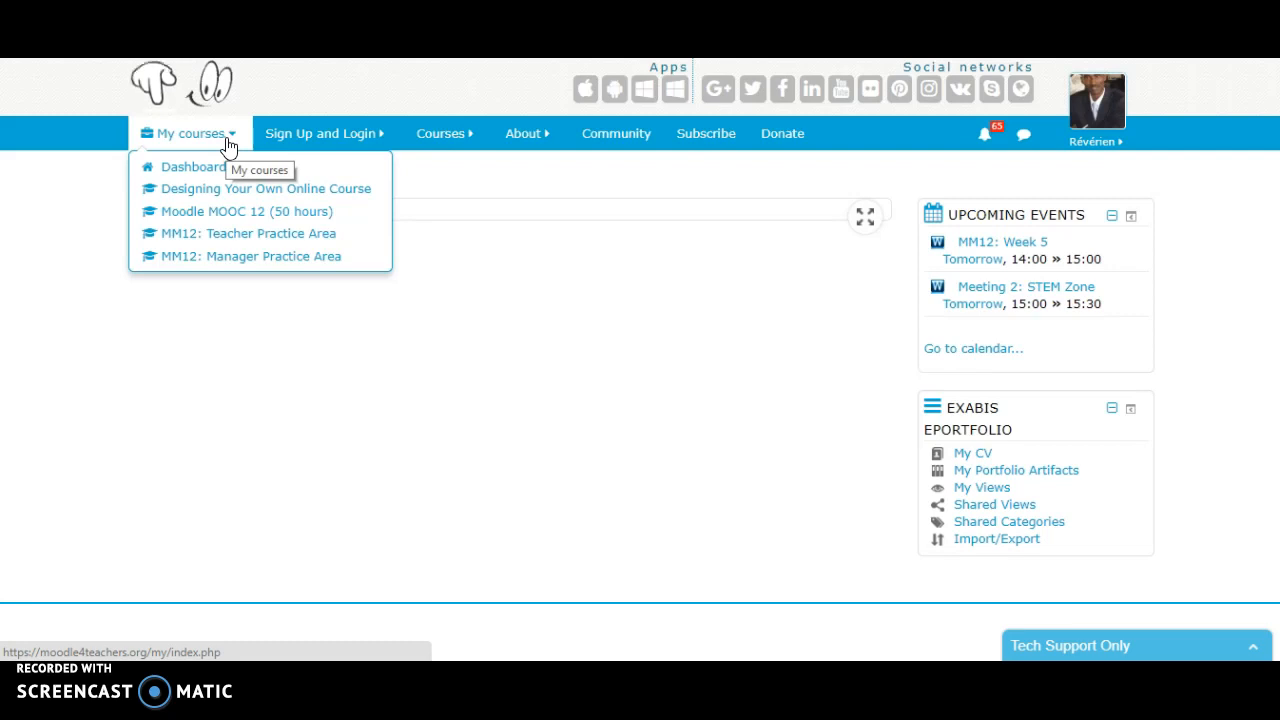
click(223, 196)
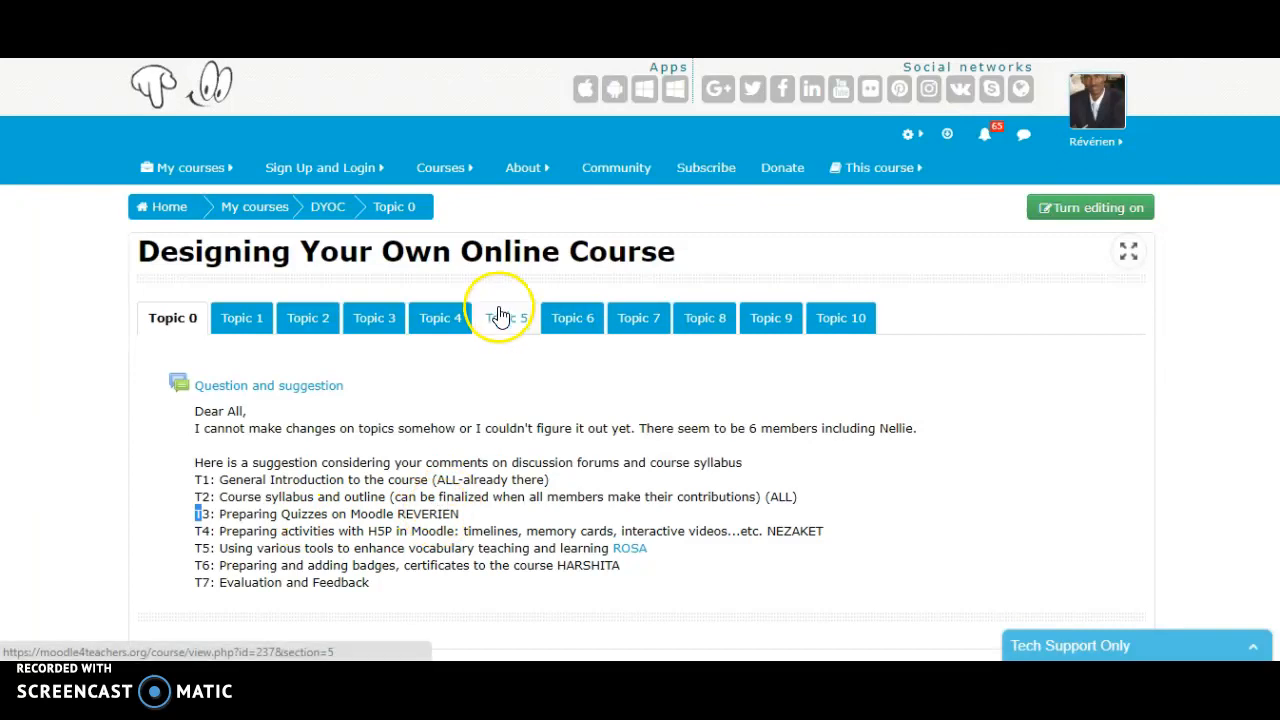
click(376, 328)
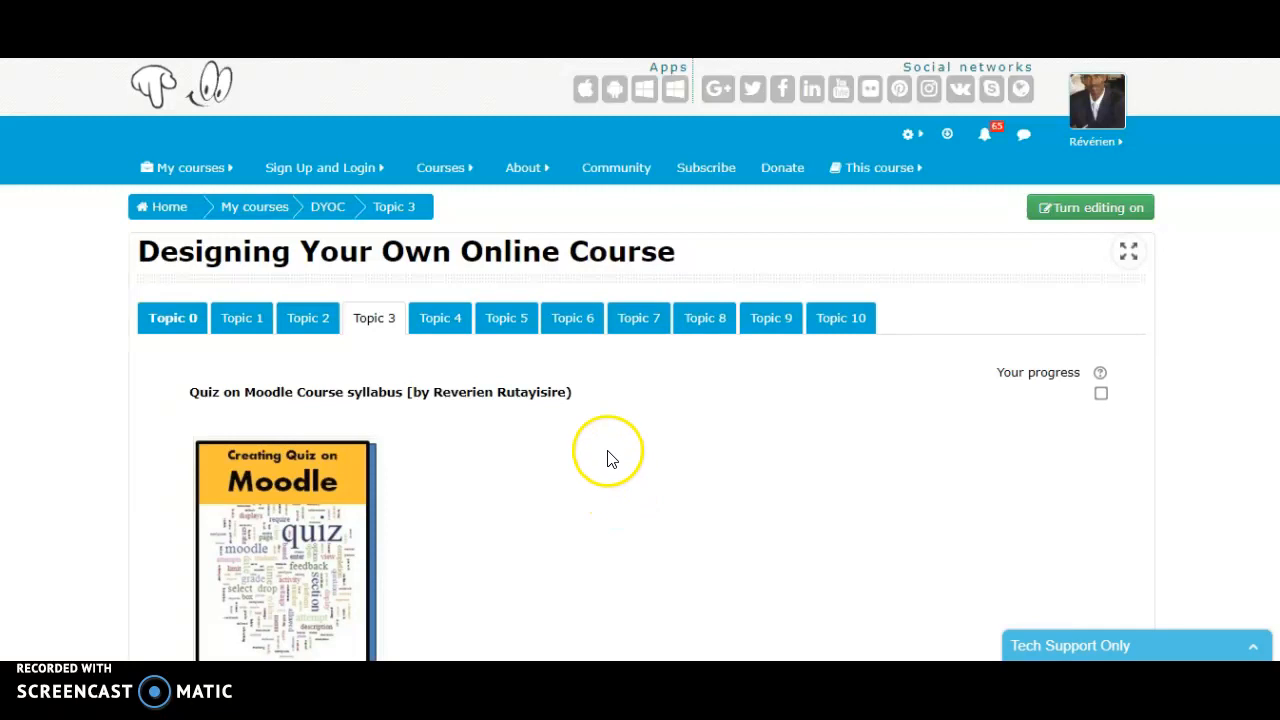
click(570, 394)
scroll(629, 466, down, 2)
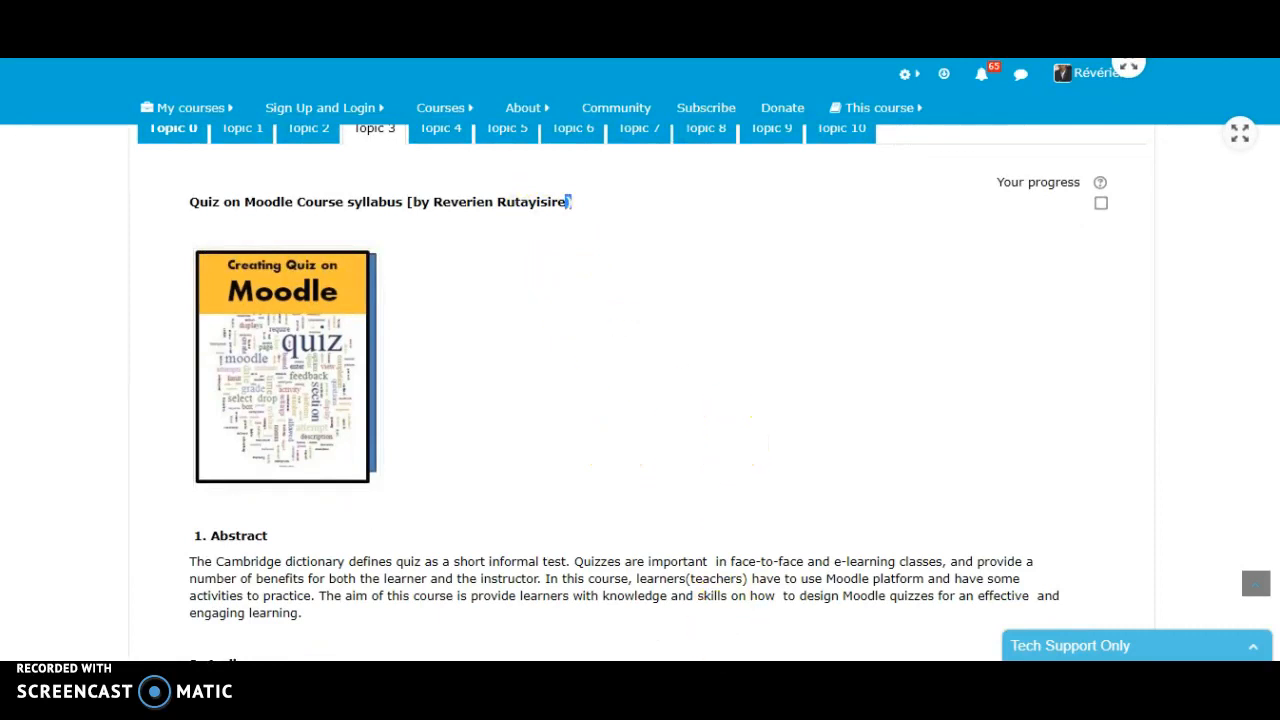
key(alt+Tab)
scroll(592, 386, down, 1)
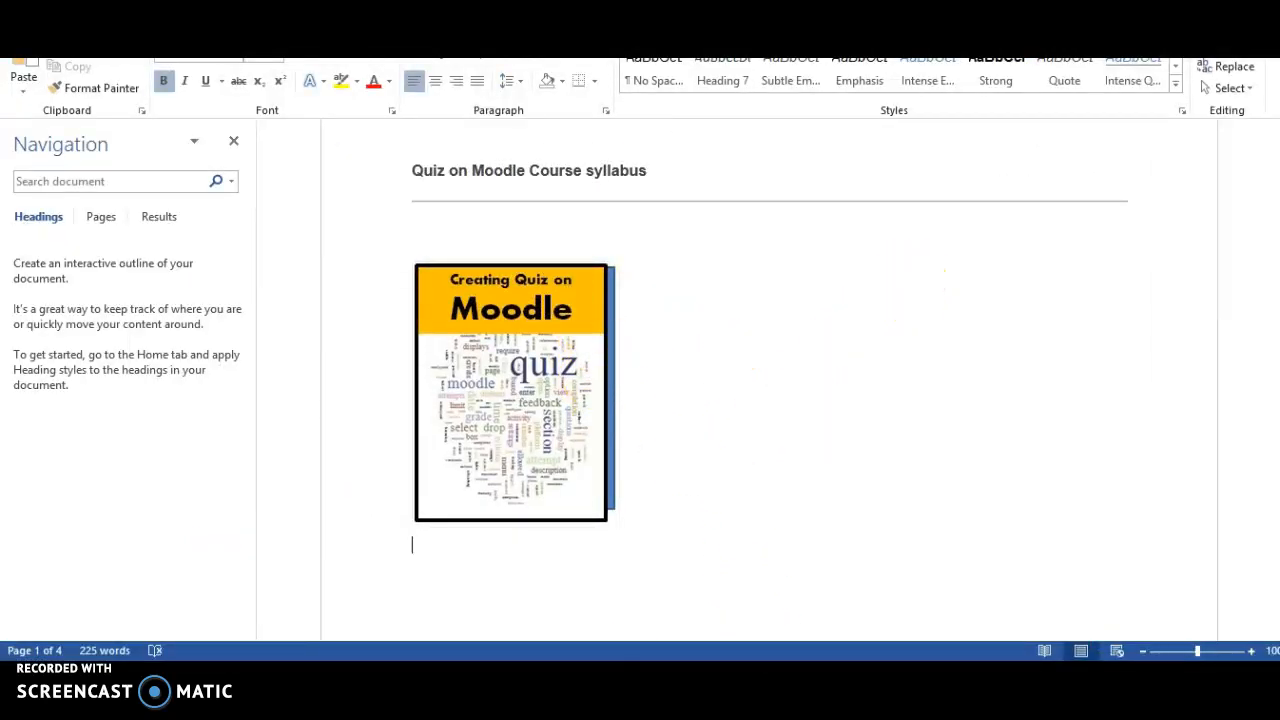
mouse_move(270, 700)
click(305, 595)
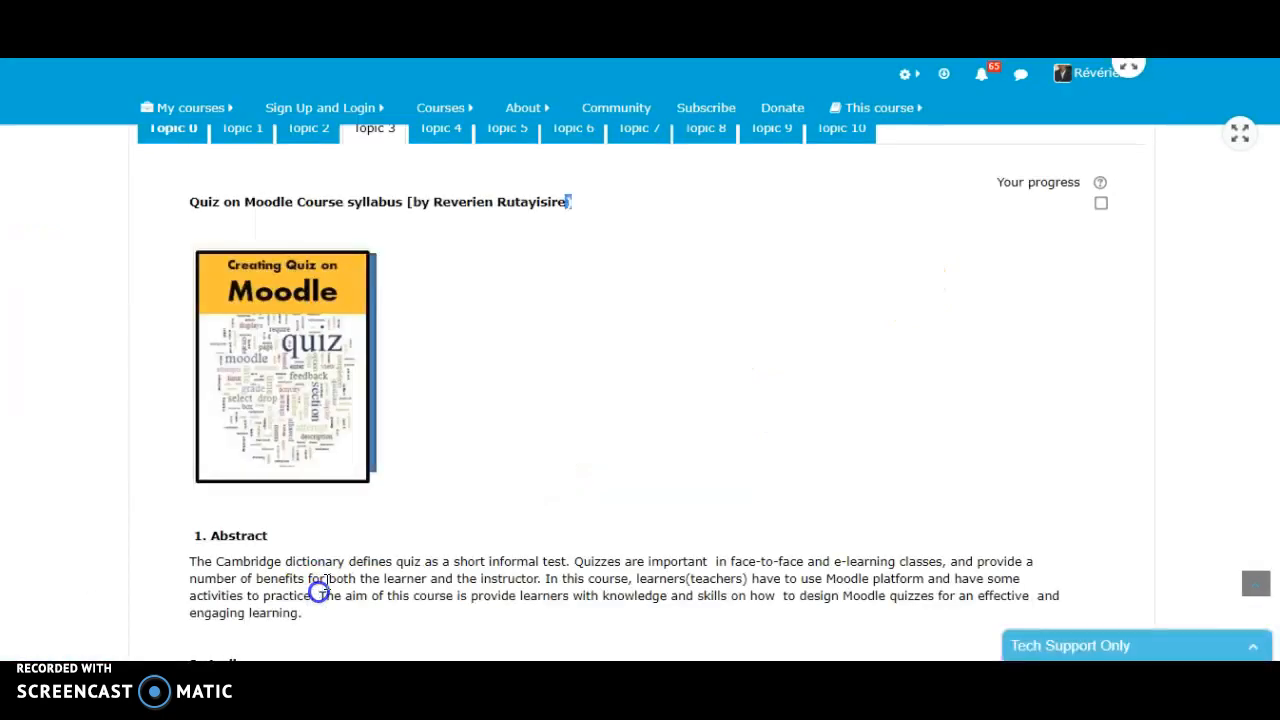
- Read through the quiz course syllabus in Topic 3, from the Abstract section down to the Moderators section
scroll(629, 370, down, 1)
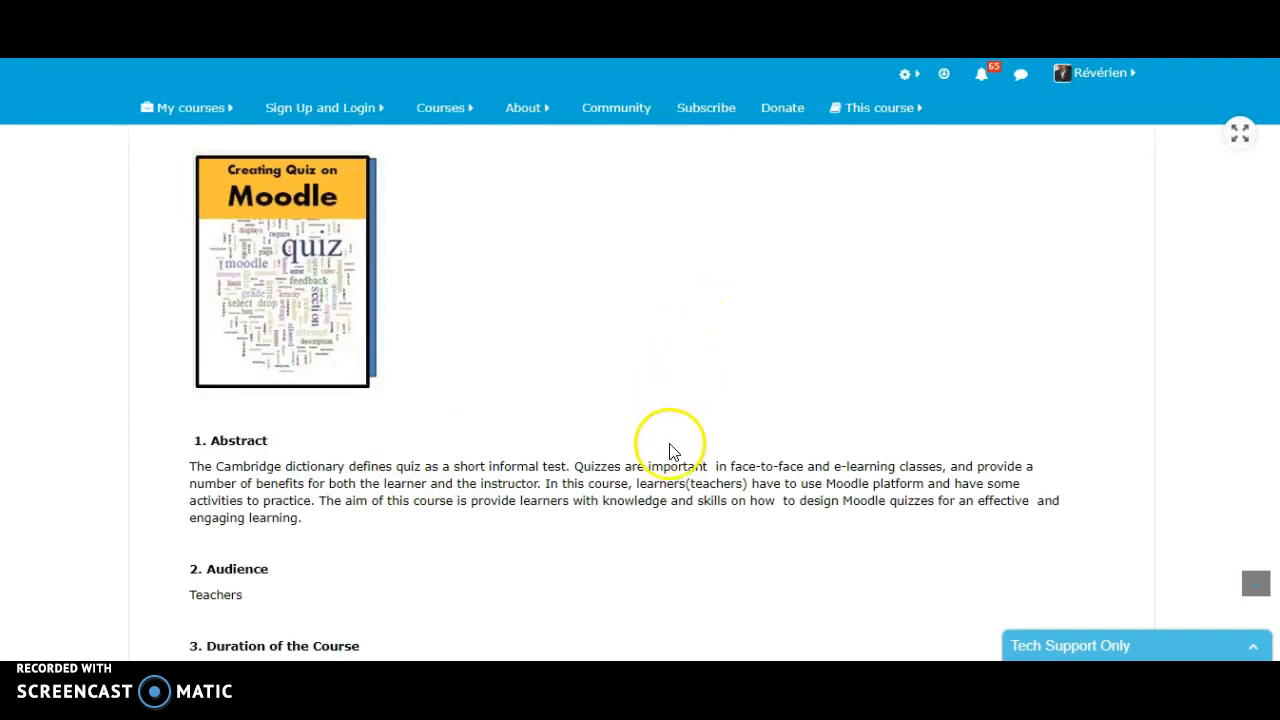
click(186, 469)
drag(186, 469, 320, 523)
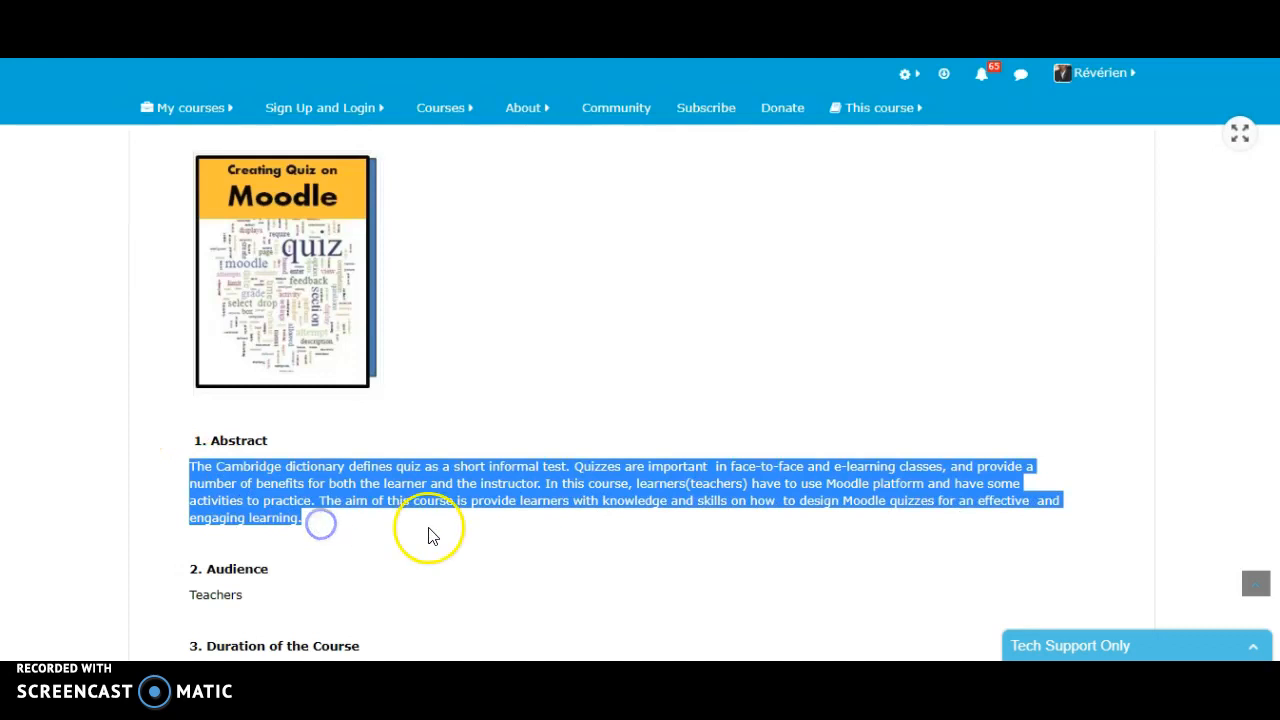
click(430, 526)
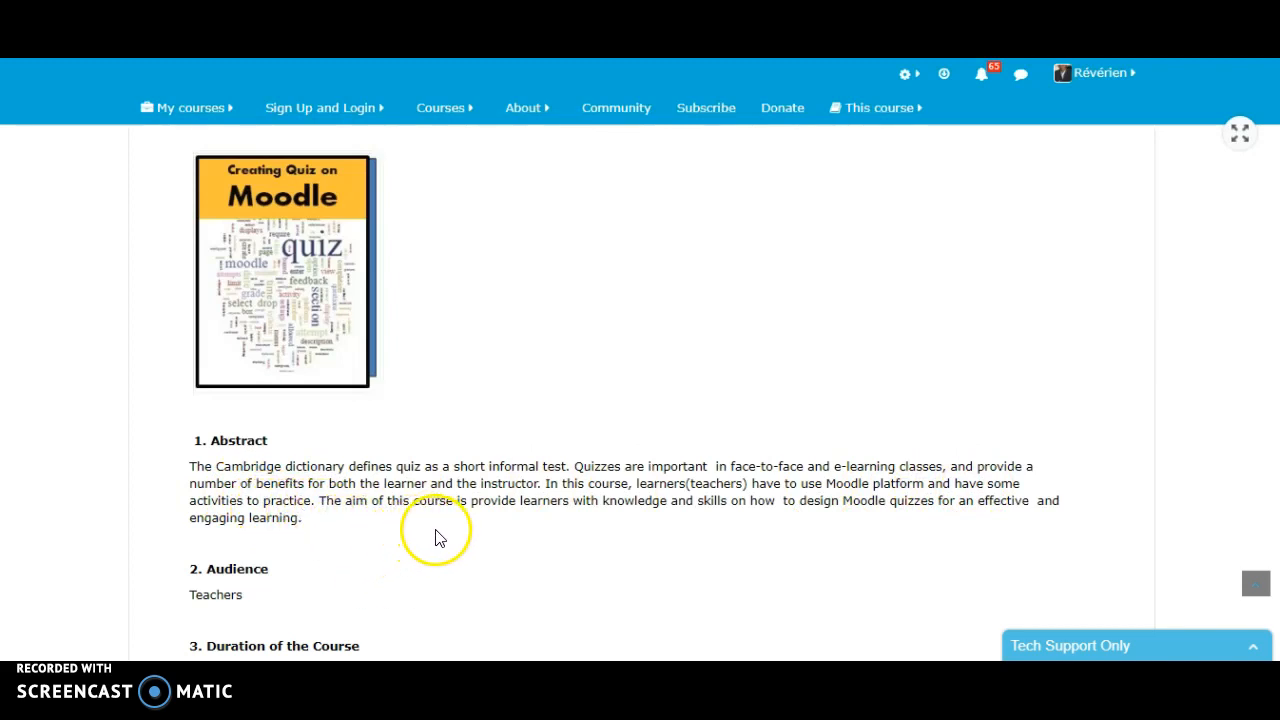
scroll(431, 530, down, 3)
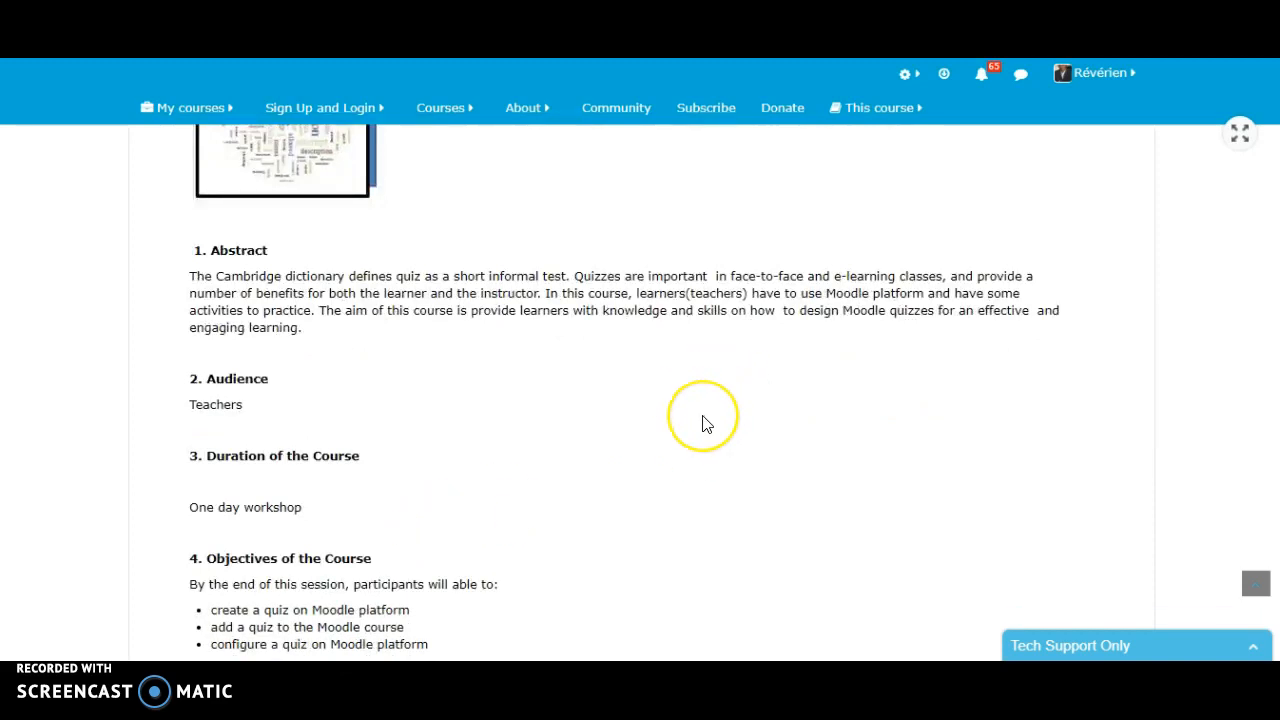
scroll(703, 424, down, 1)
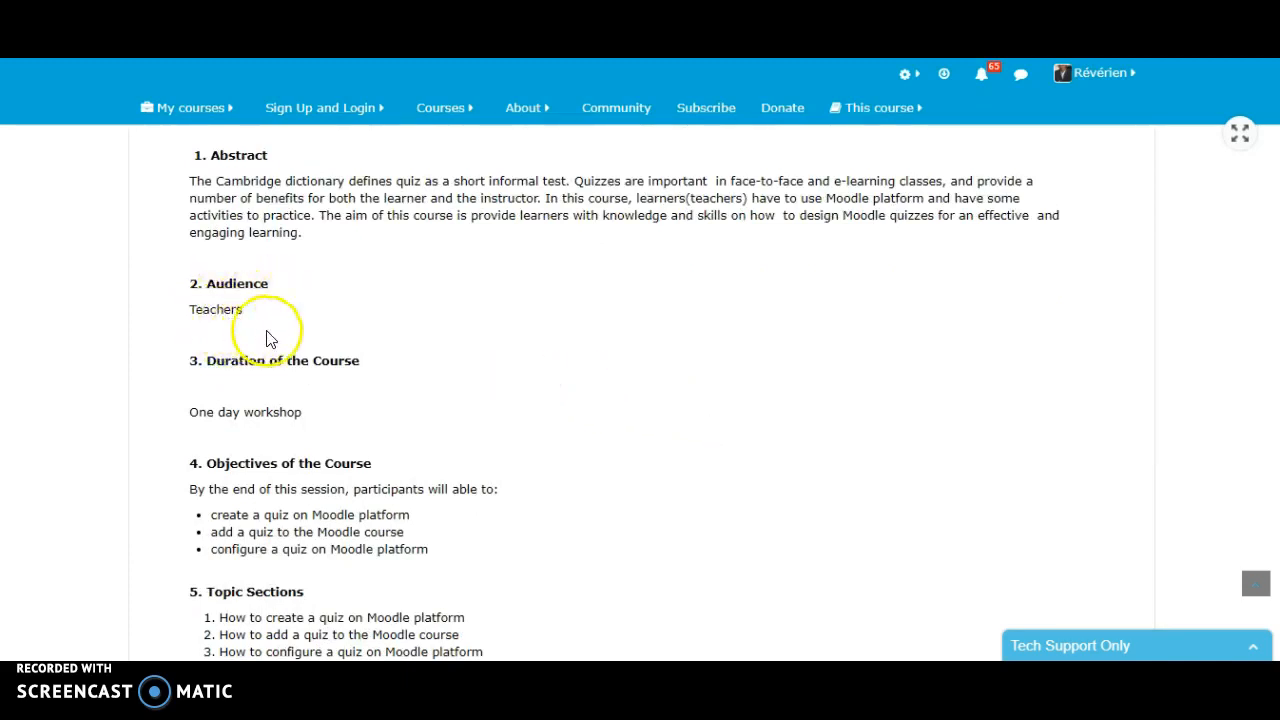
scroll(280, 420, down, 1)
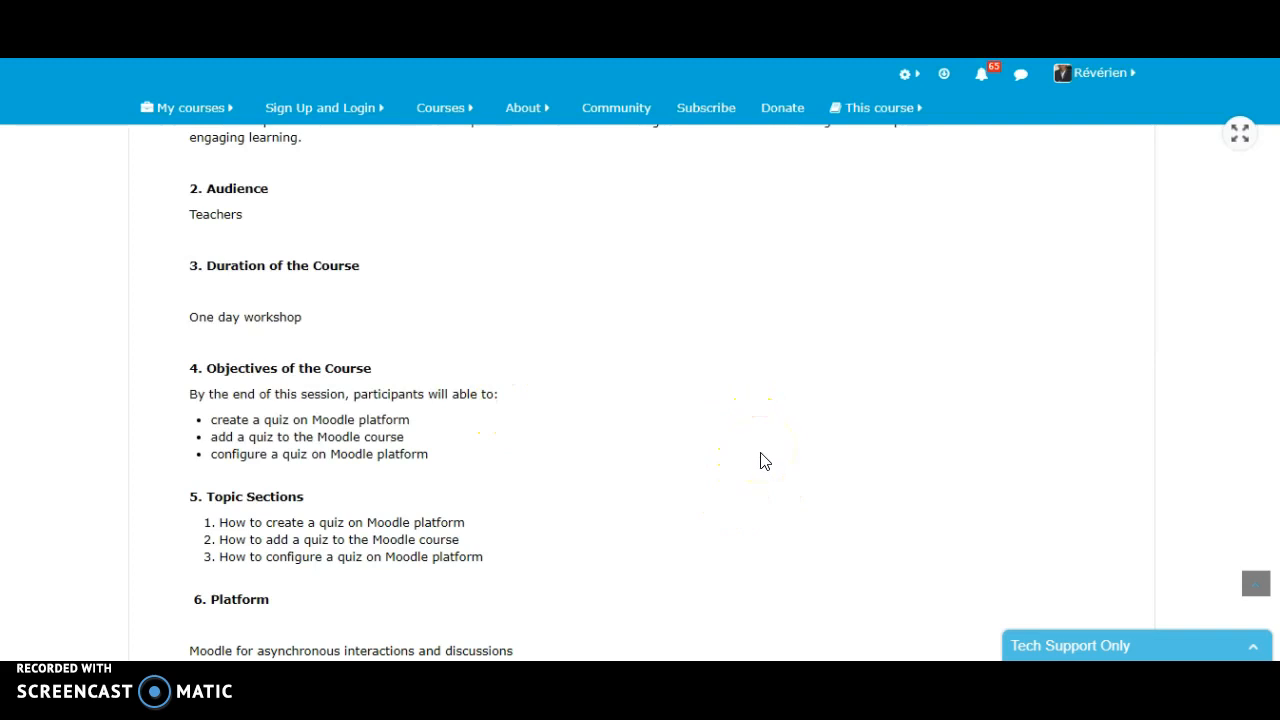
scroll(763, 455, down, 1)
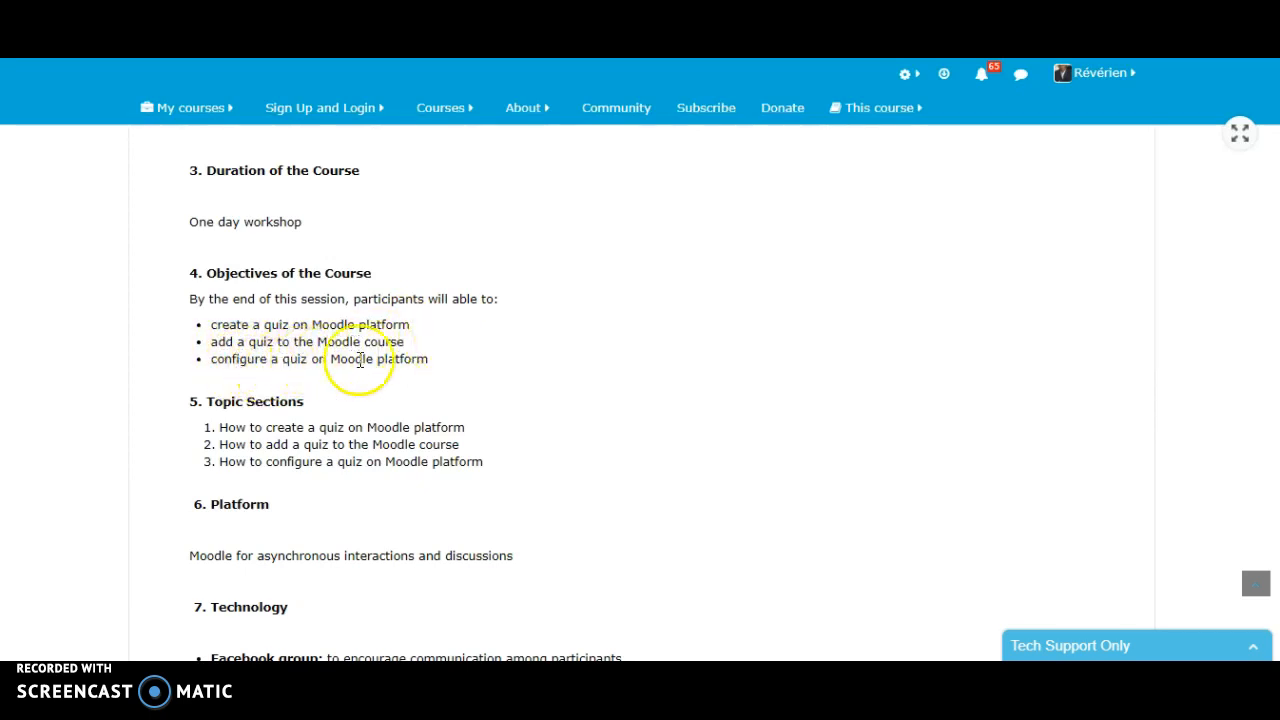
scroll(524, 376, down, 1)
scroll(524, 376, down, 1)
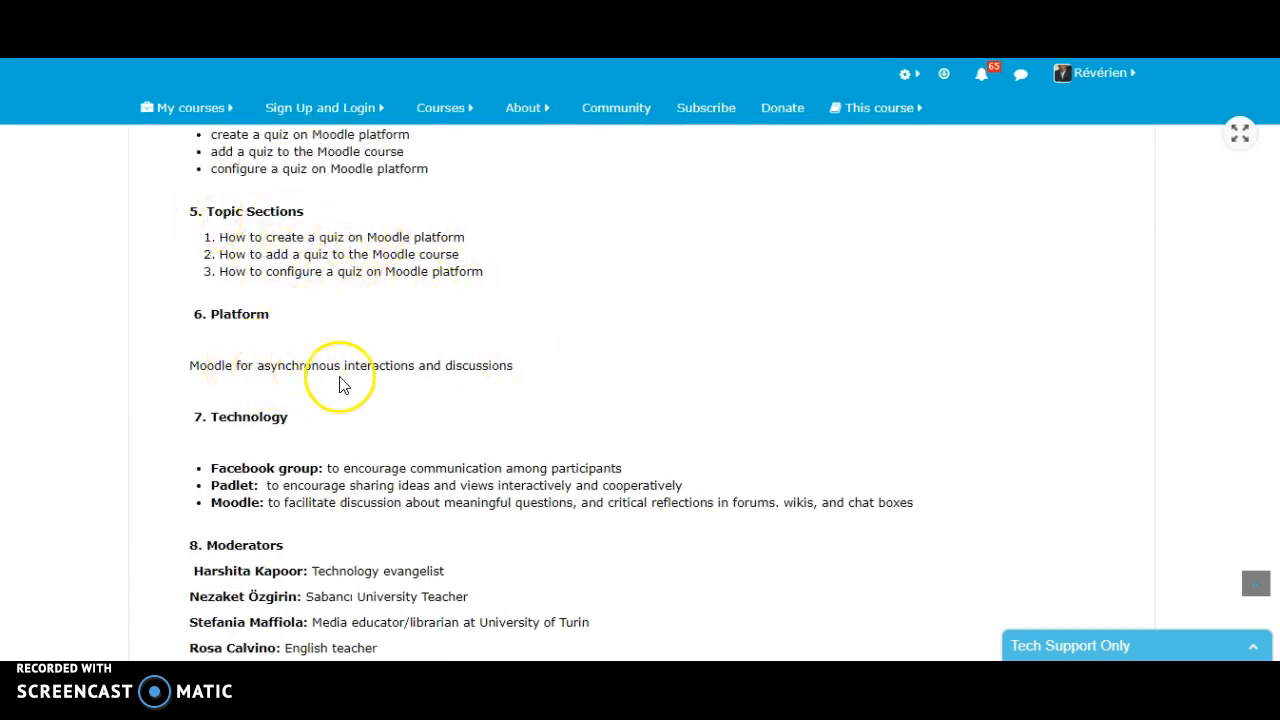
scroll(291, 355, down, 1)
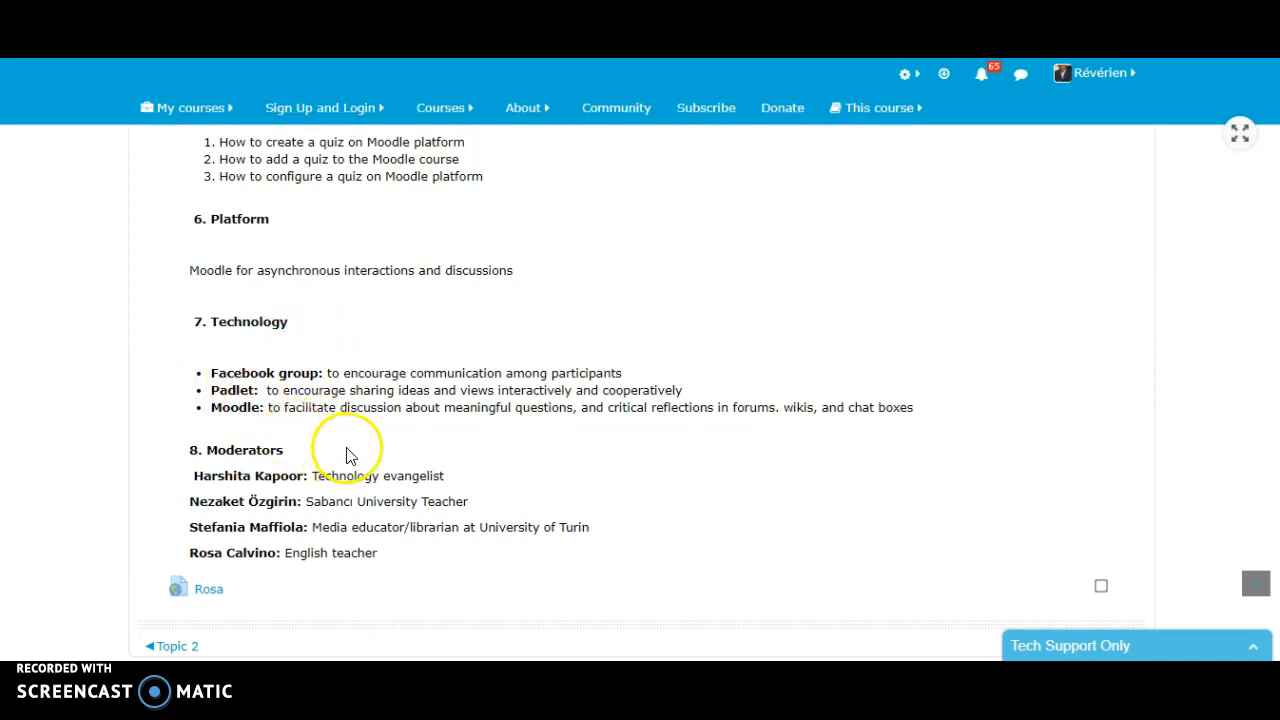
scroll(331, 418, down, 1)
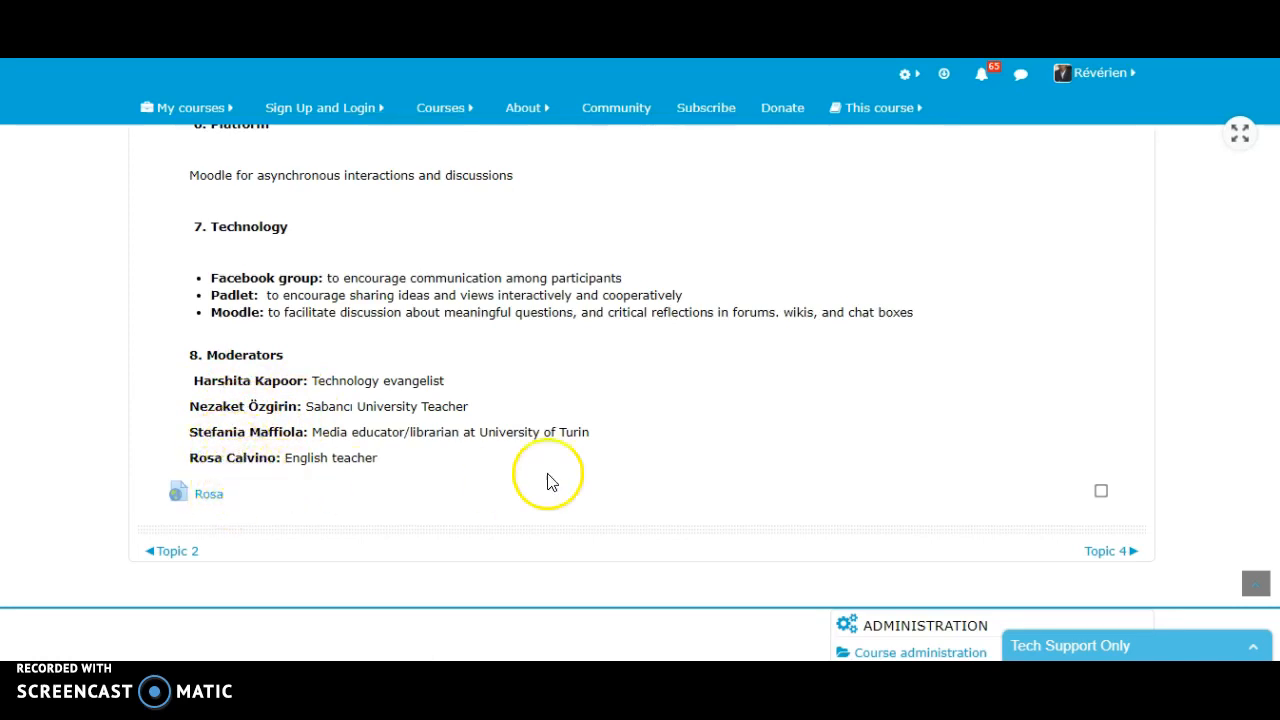
scroll(984, 370, down, 1)
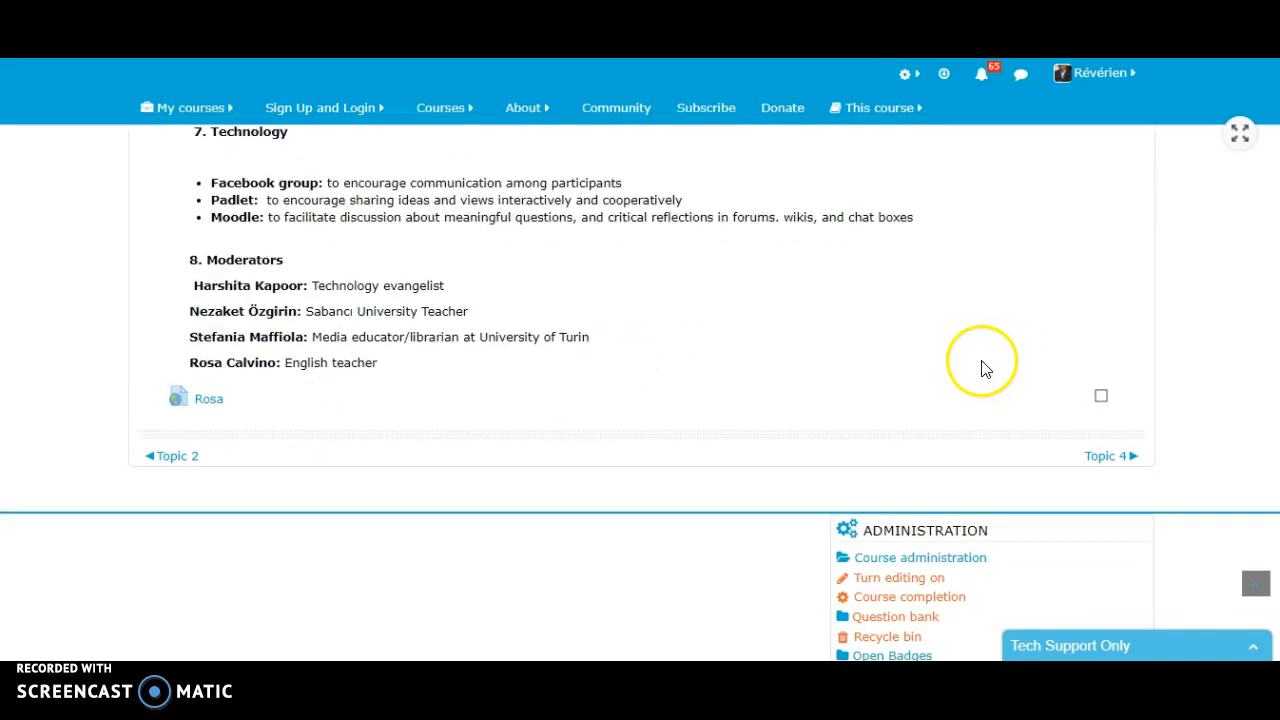
- Turn editing on for the course and add a new Quiz activity to Topic 3
scroll(981, 369, up, 15)
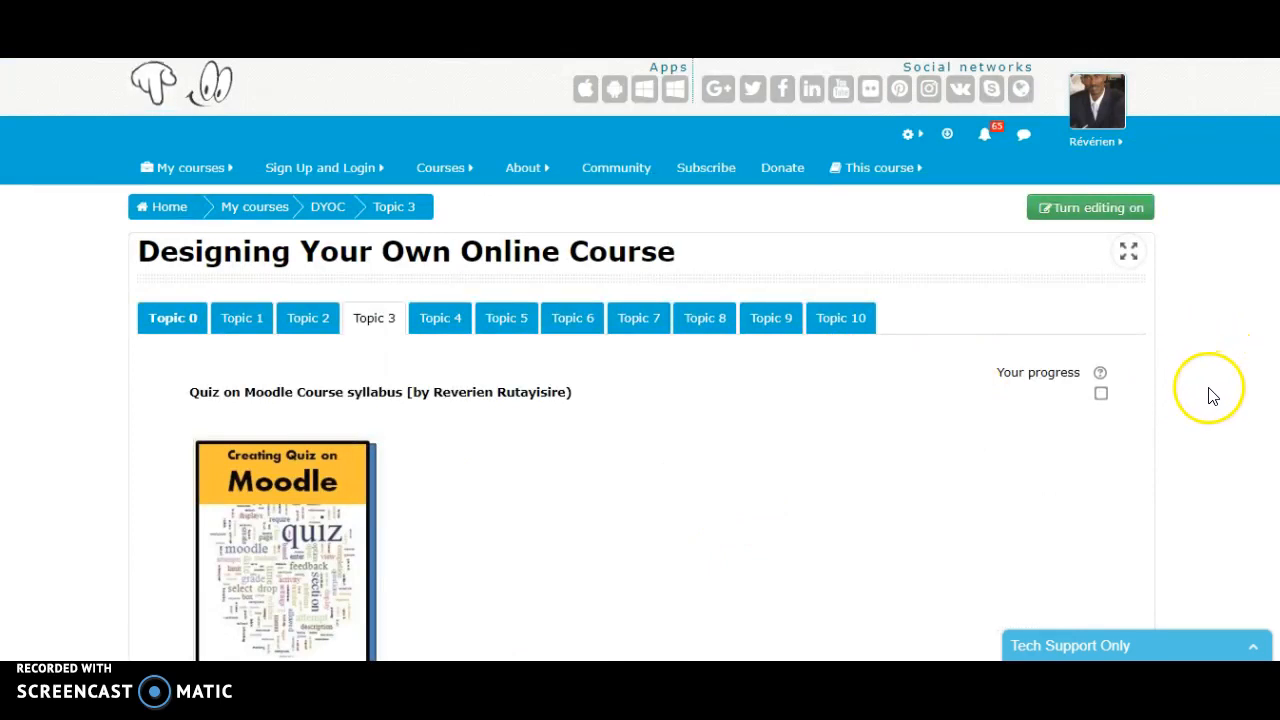
click(1105, 212)
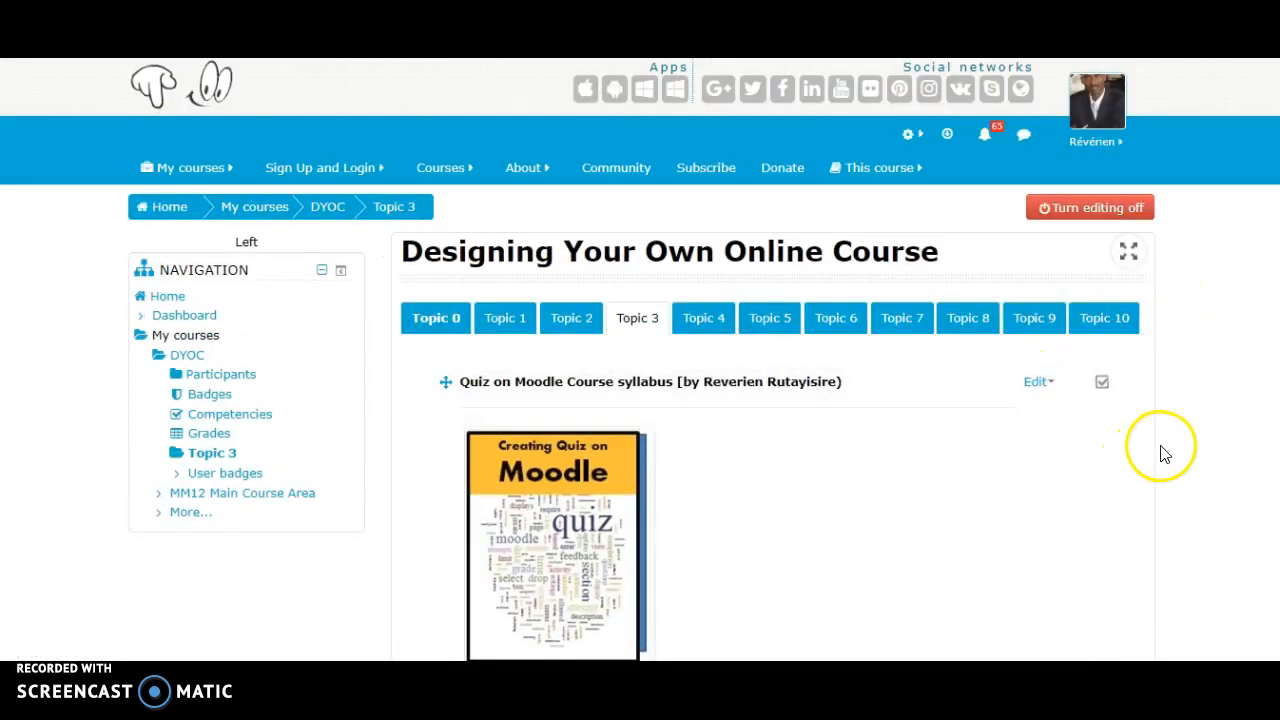
scroll(1163, 445, down, 8)
scroll(1163, 426, down, 7)
scroll(1160, 414, up, 2)
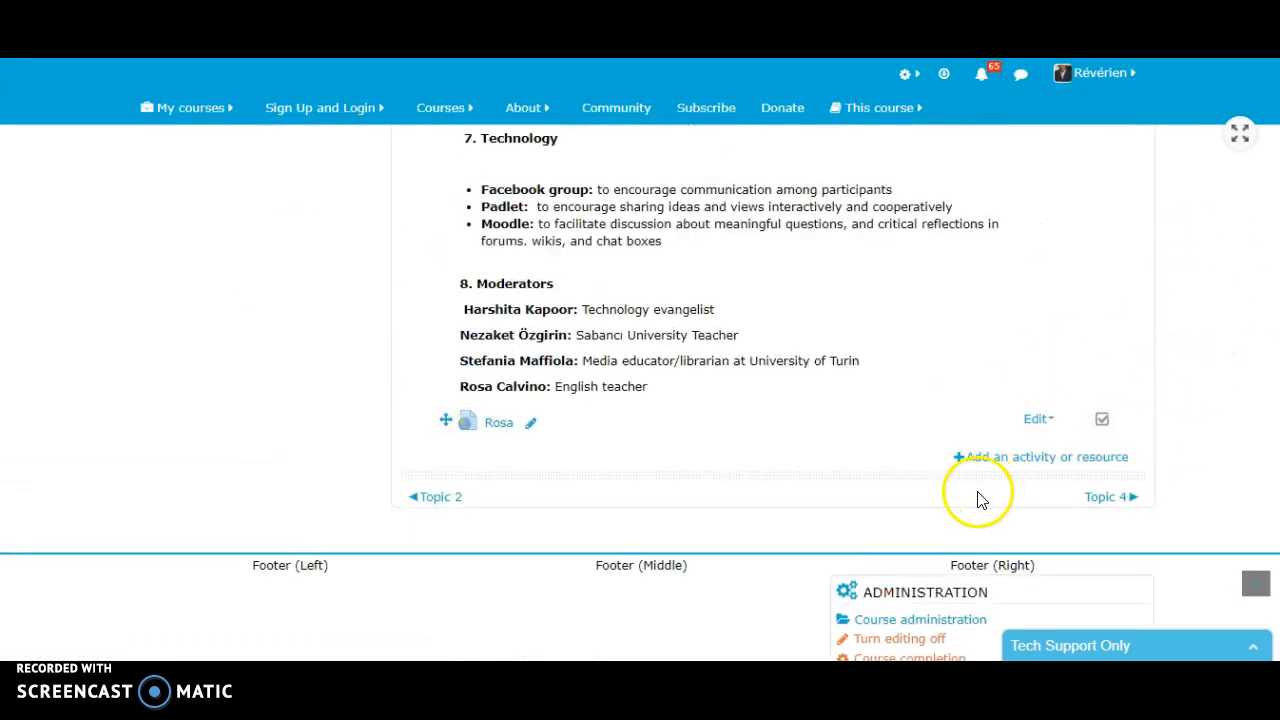
click(1043, 457)
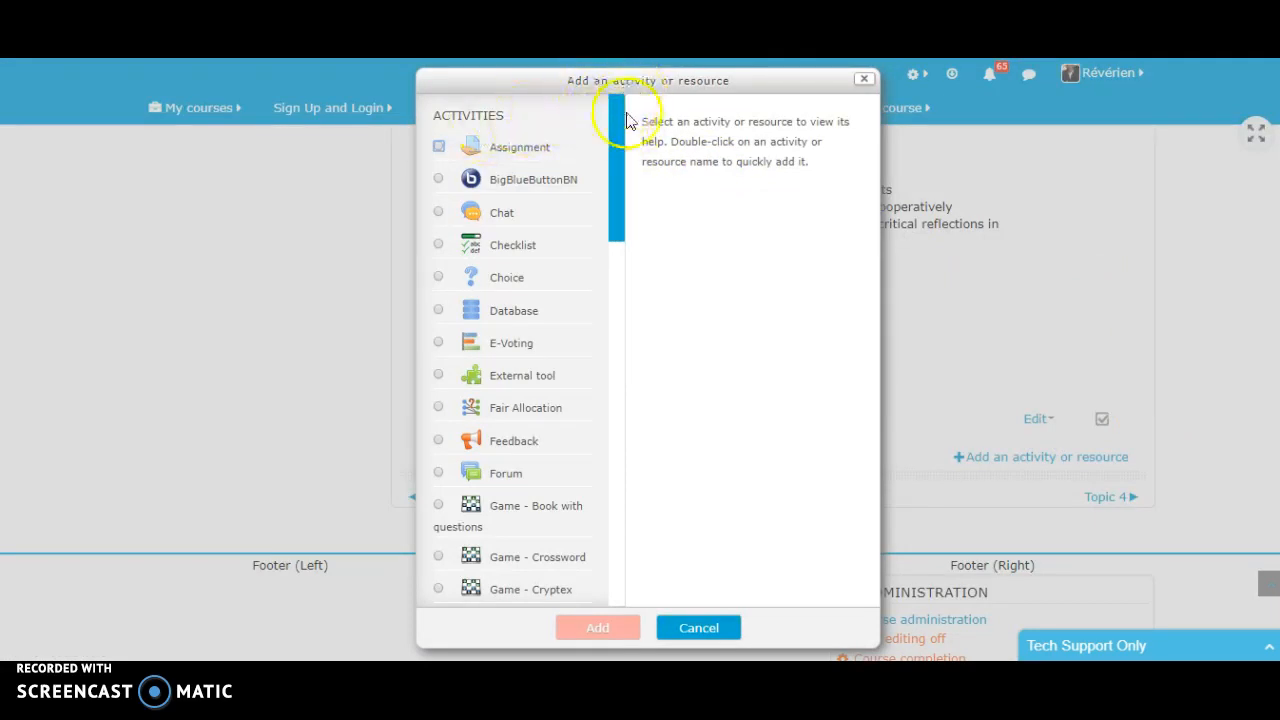
drag(610, 173, 614, 544)
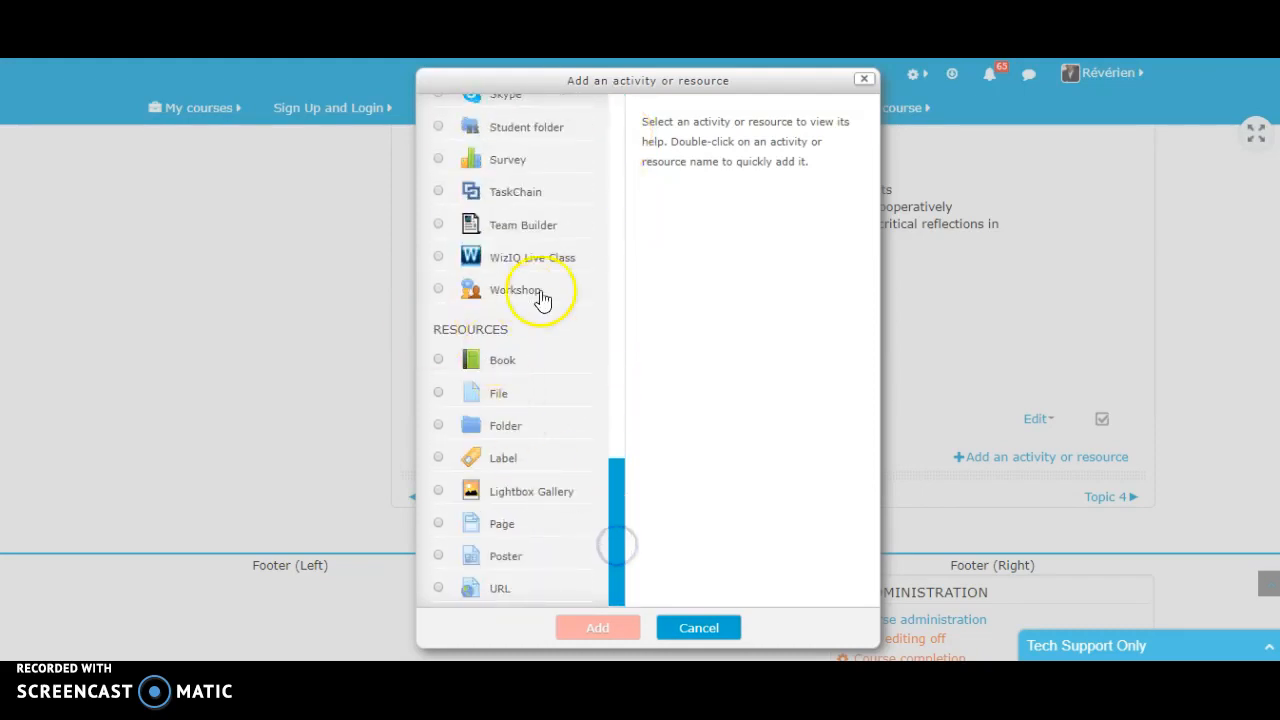
drag(621, 578, 631, 482)
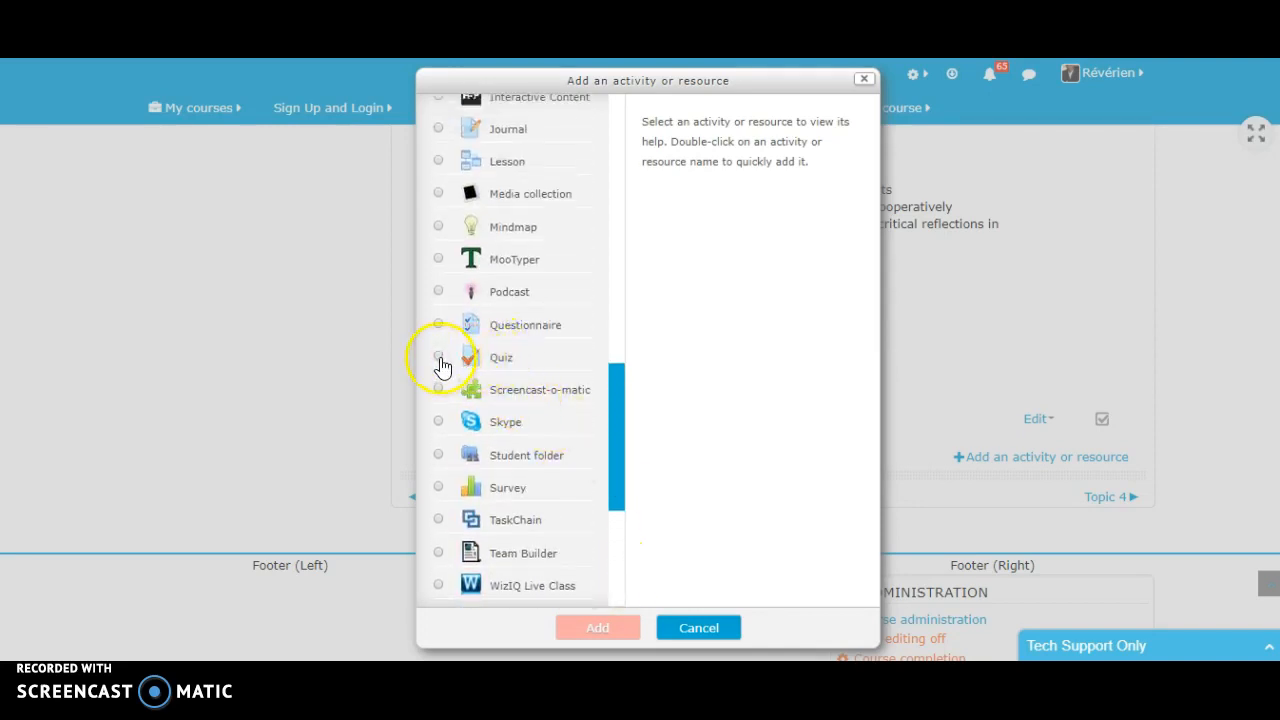
click(506, 364)
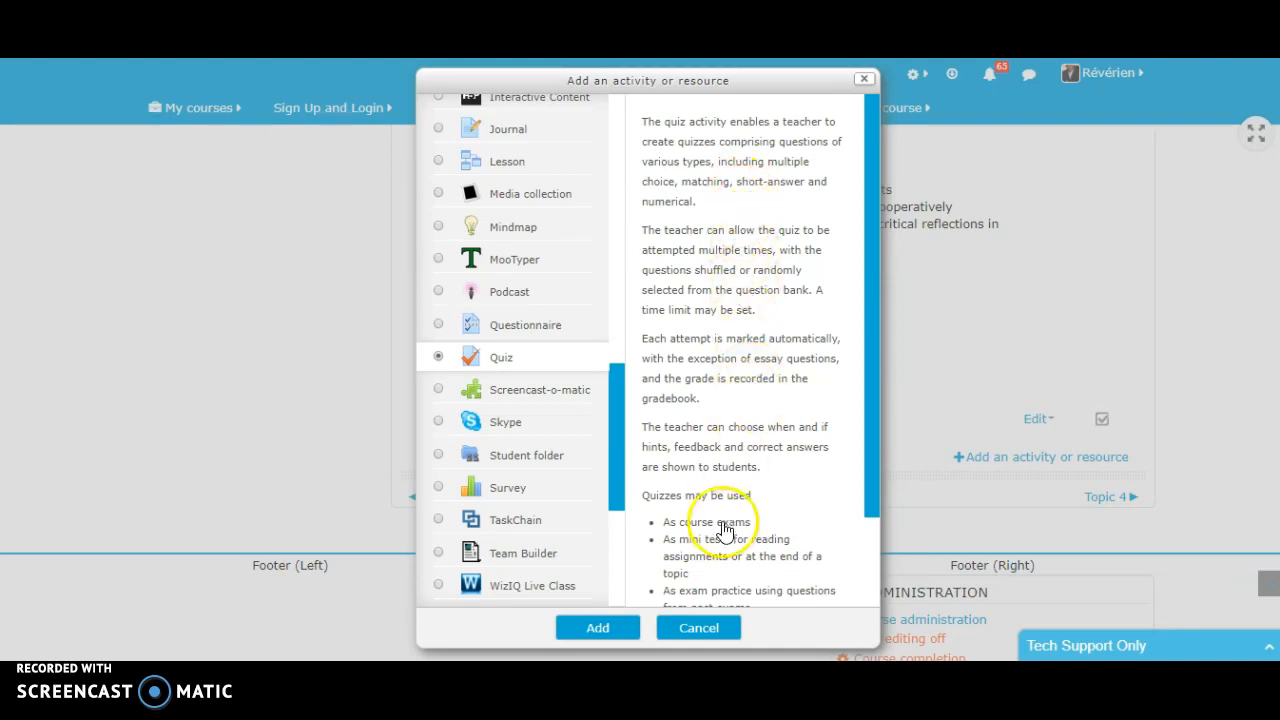
click(620, 628)
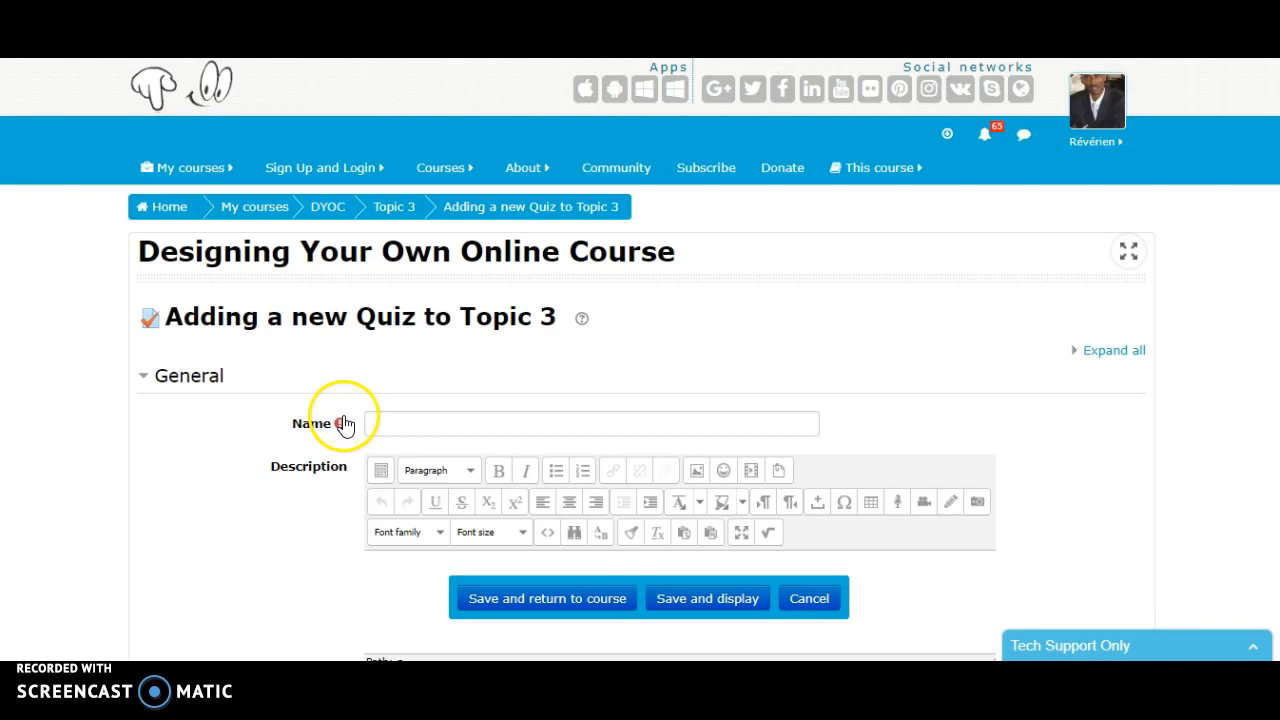
- Name the new quiz "Quiz on Capital cities" and place the cursor in its empty description
mouse_move(338, 427)
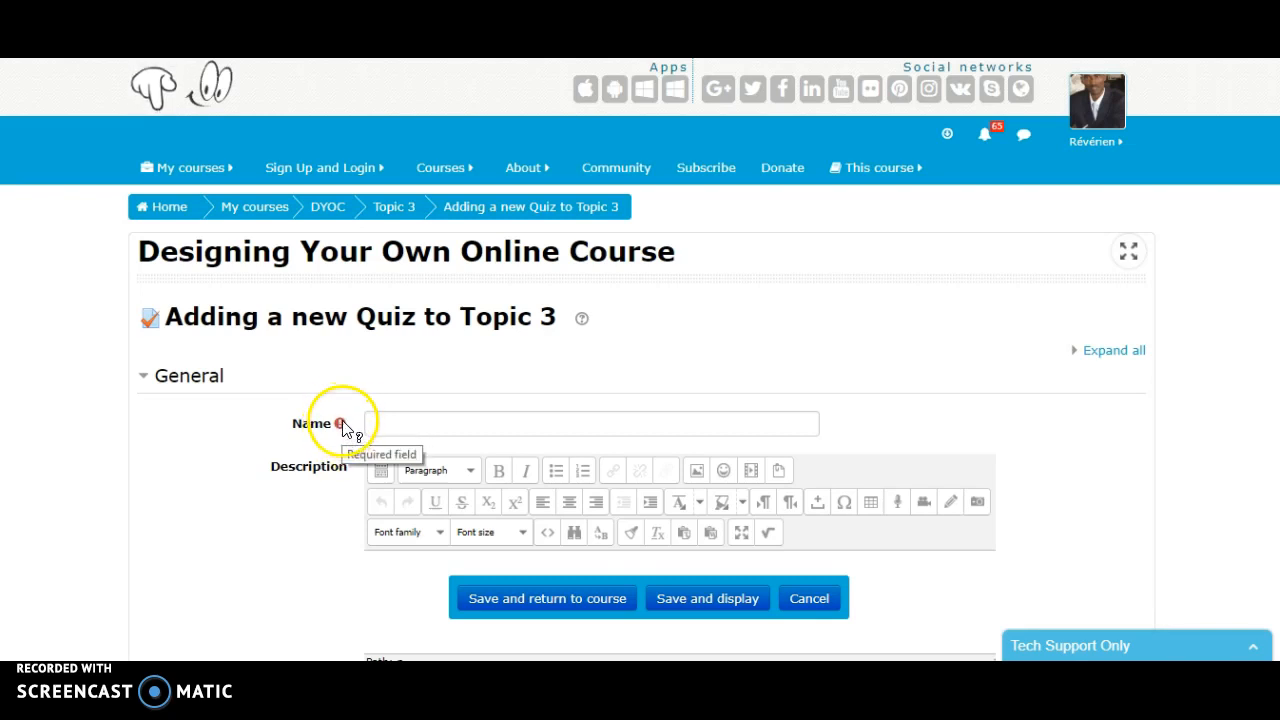
click(385, 423)
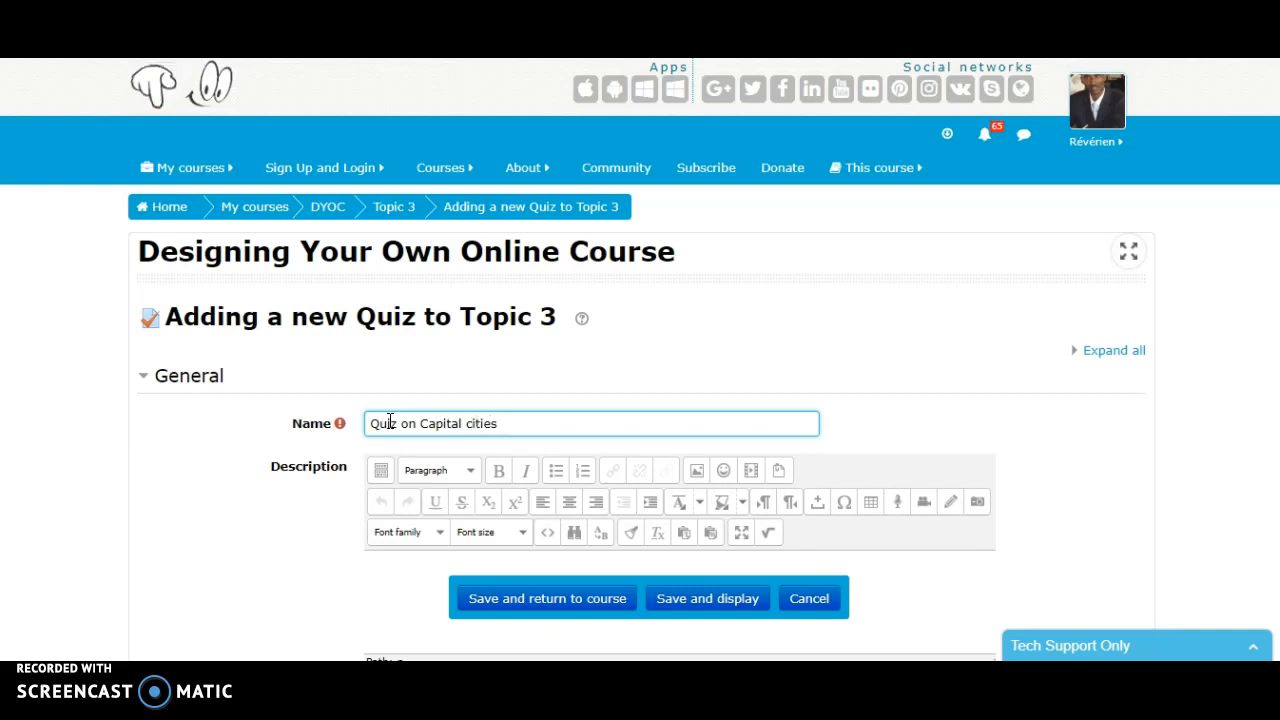
scroll(862, 349, down, 1)
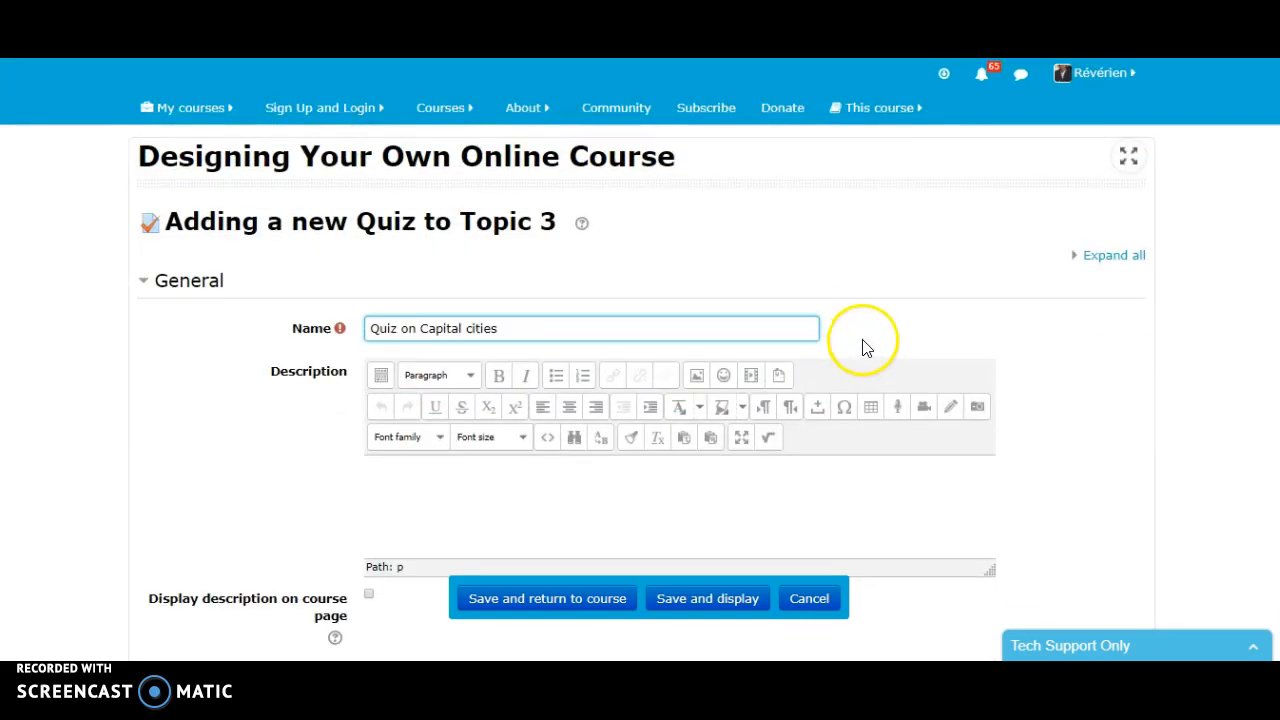
scroll(591, 251, down, 1)
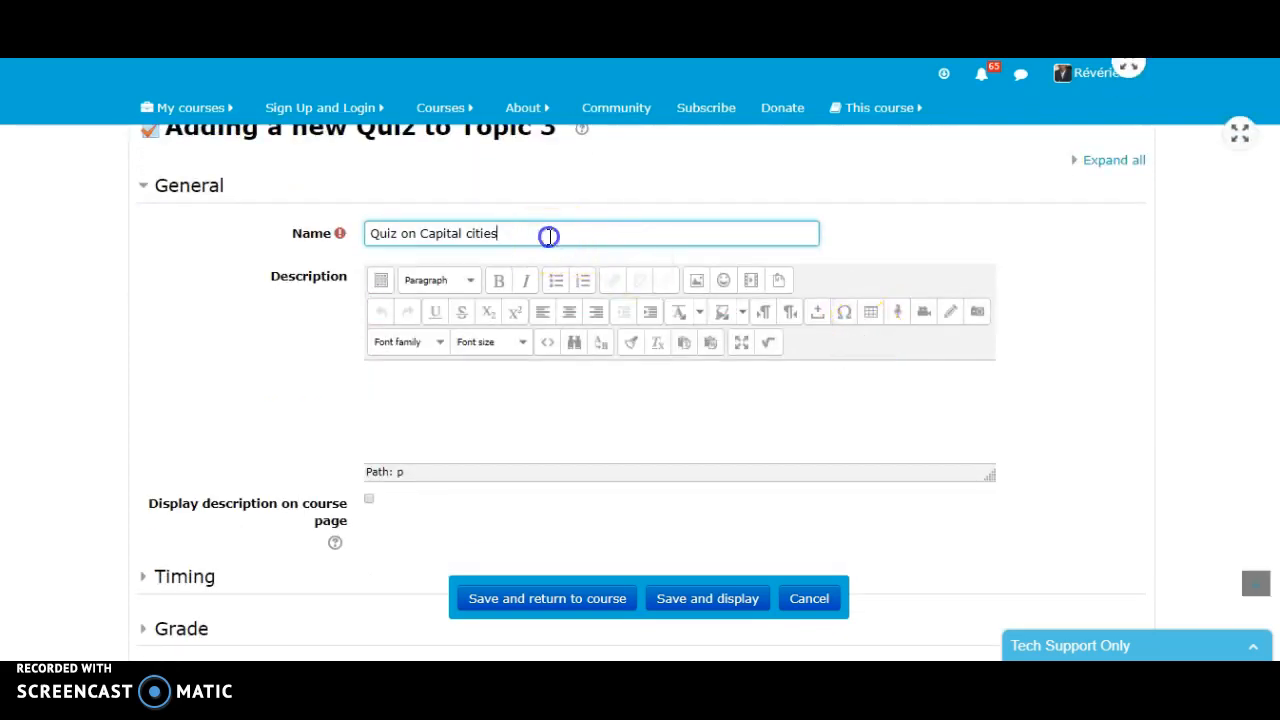
scroll(926, 394, down, 2)
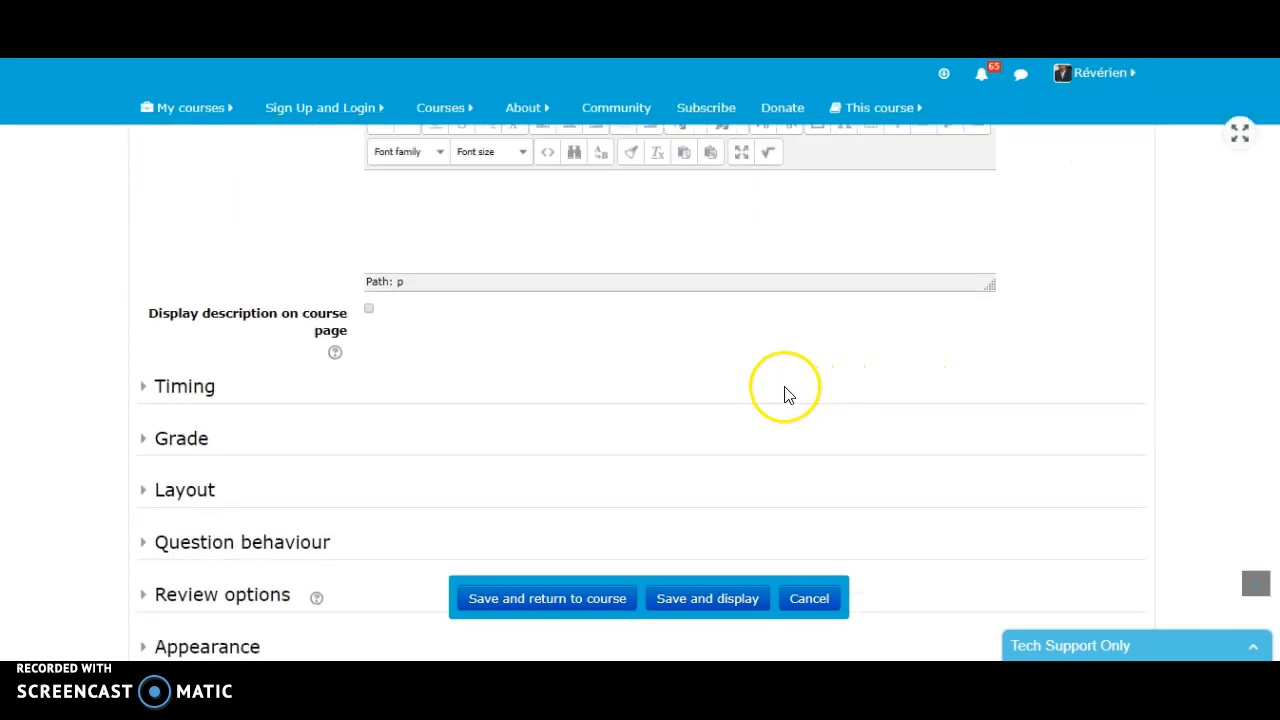
scroll(786, 388, up, 2)
click(516, 390)
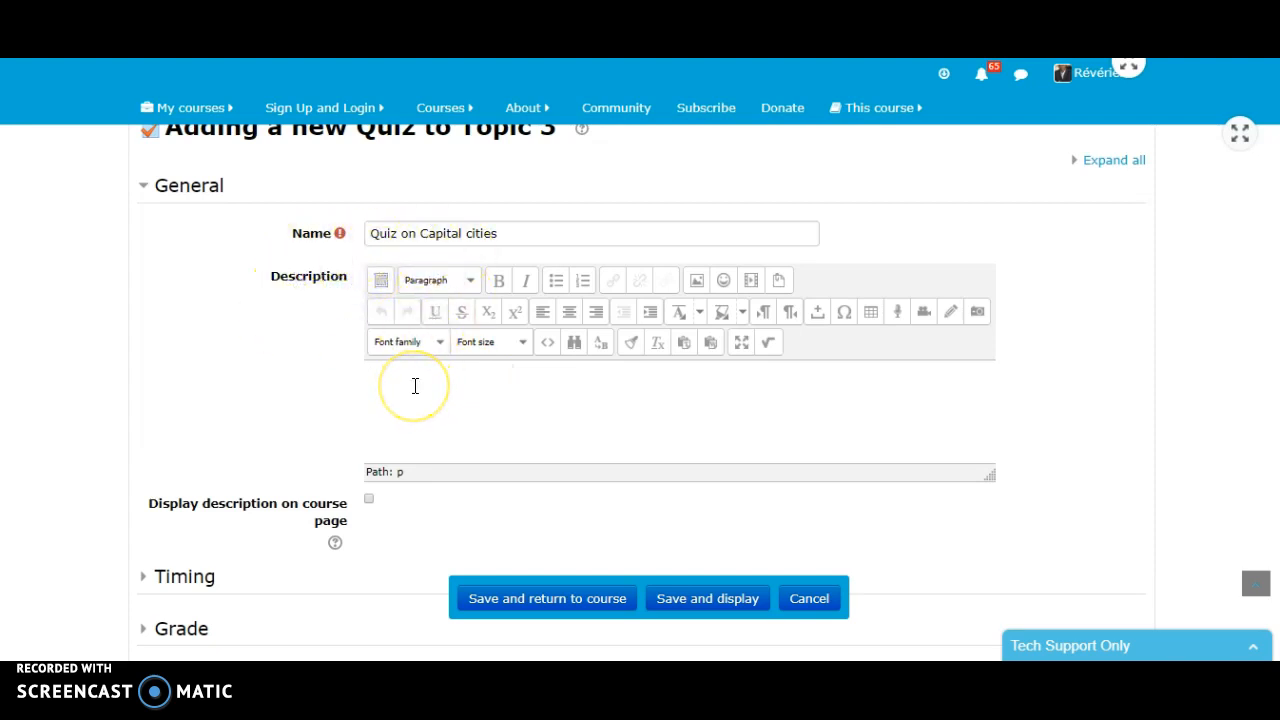
- In the quiz's Timing settings, enable a time limit of 10 minutes
scroll(419, 388, down, 2)
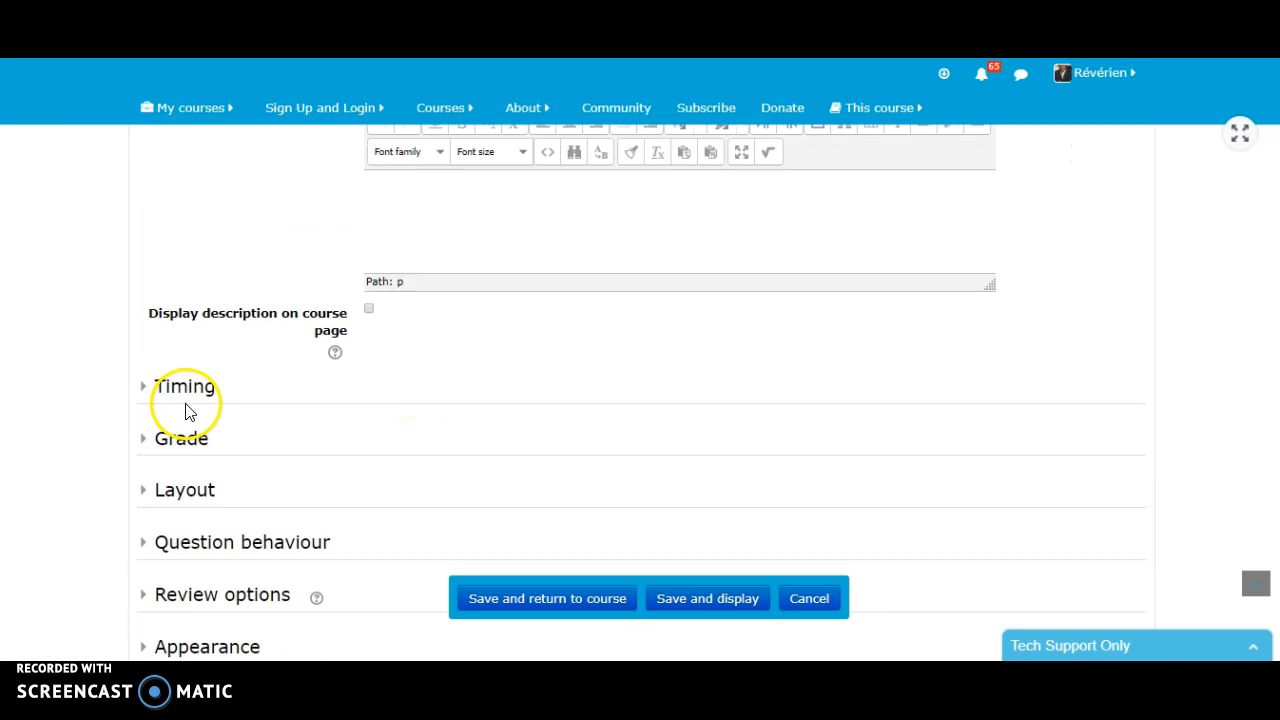
click(186, 392)
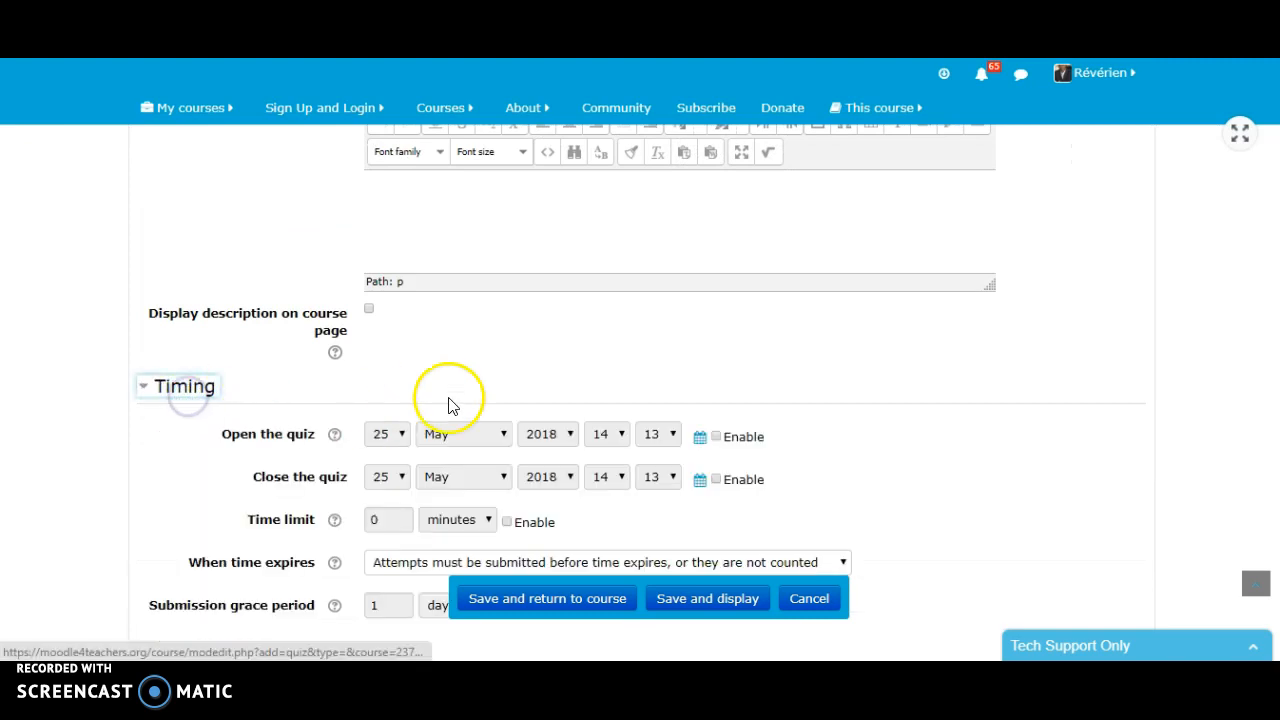
scroll(560, 396, down, 2)
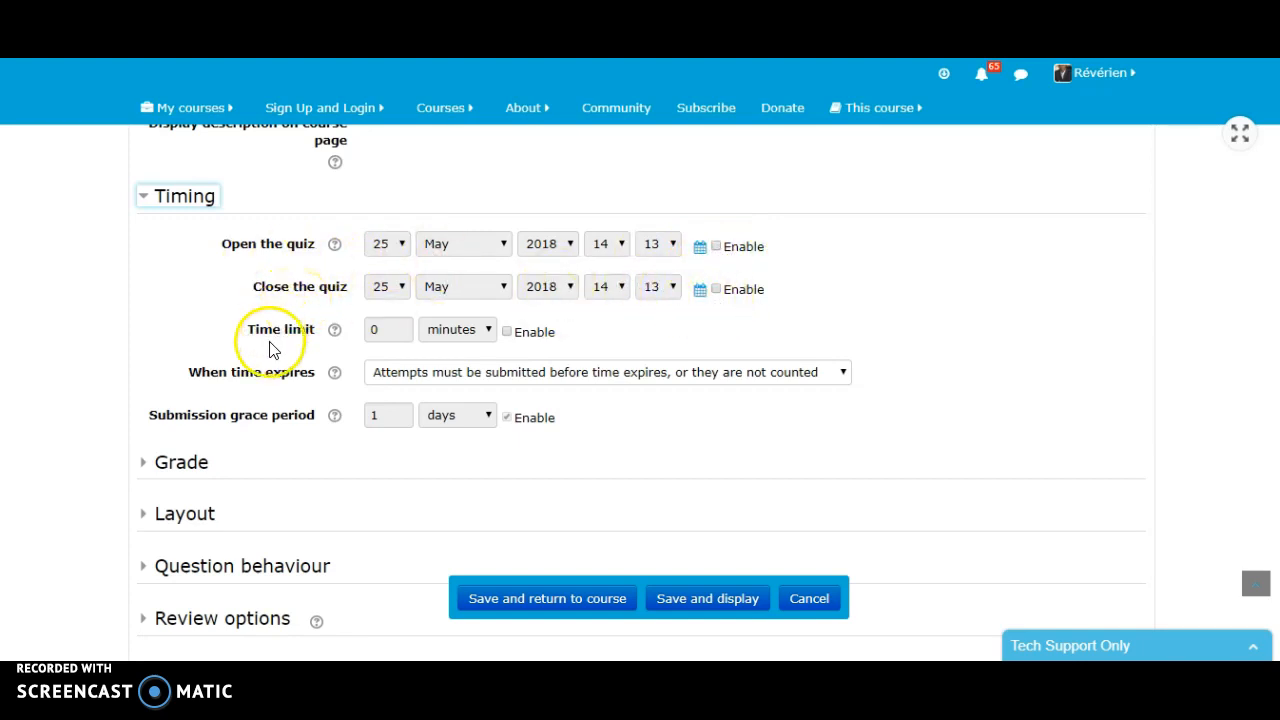
click(507, 333)
click(488, 333)
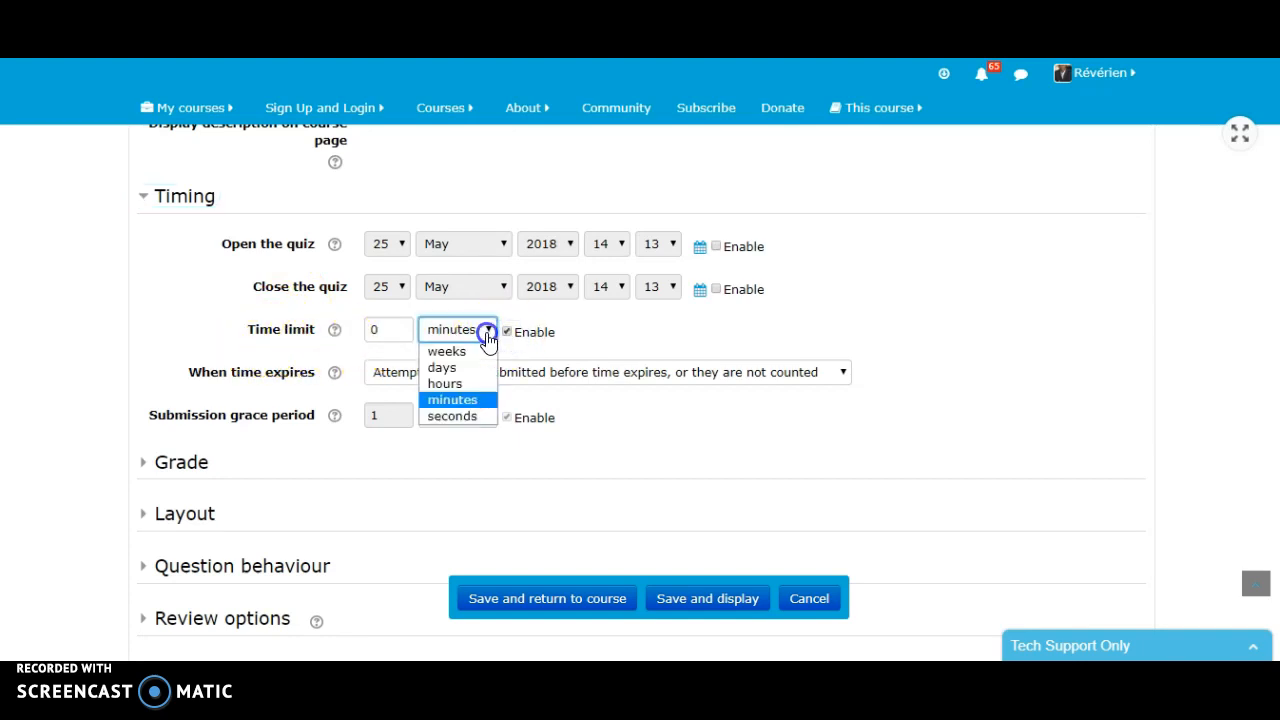
click(464, 401)
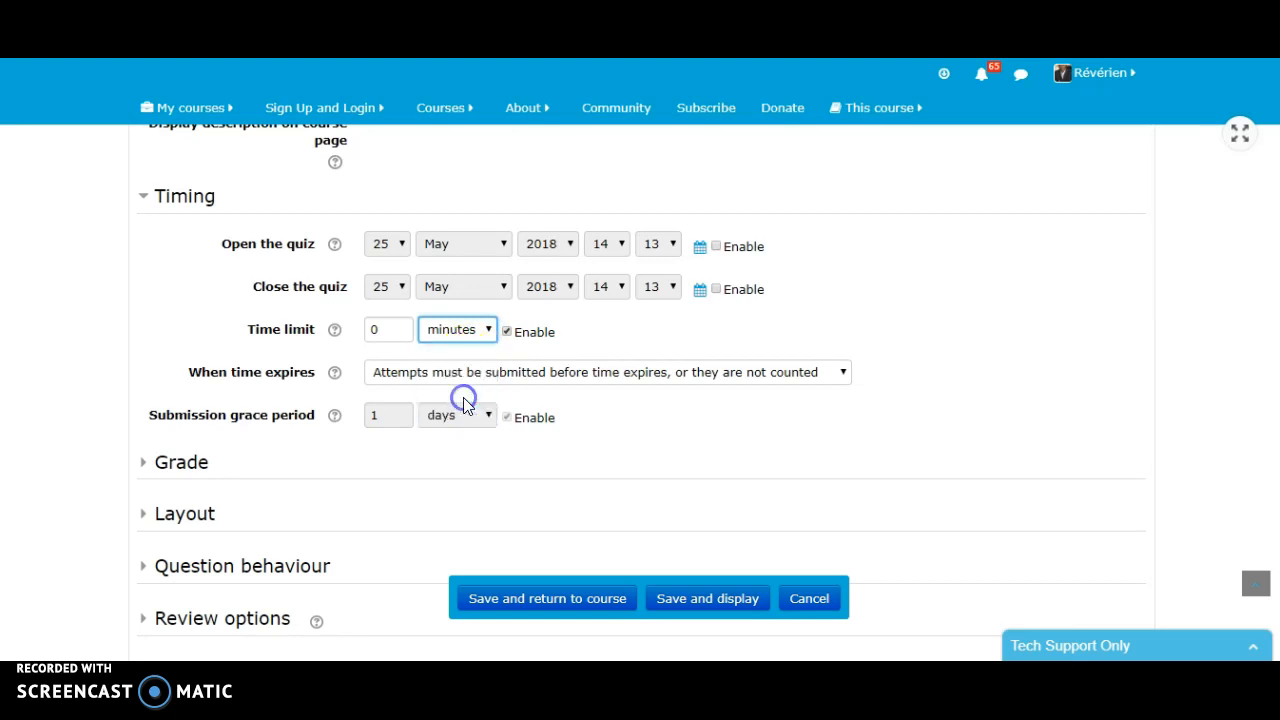
click(383, 333)
double_click(373, 333)
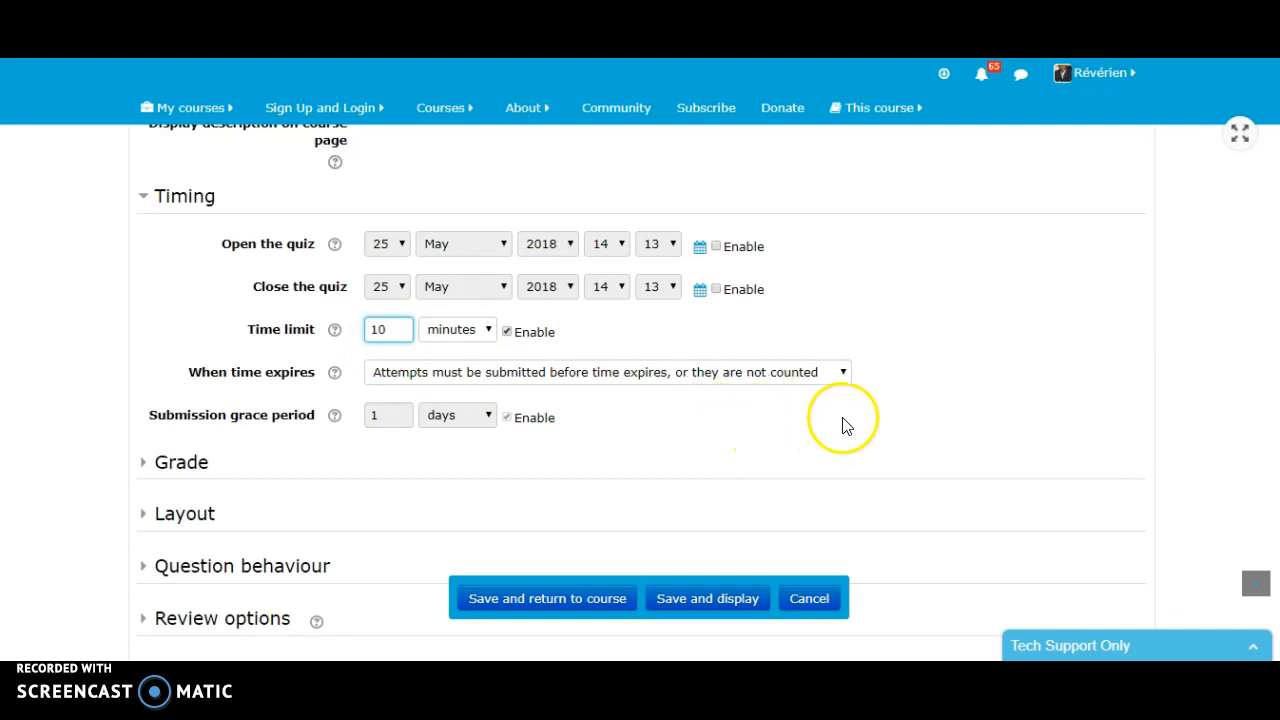
- In the quiz's Grade settings, allow 1 attempt and set the grade to pass to 10
scroll(858, 418, down, 1)
scroll(858, 418, down, 2)
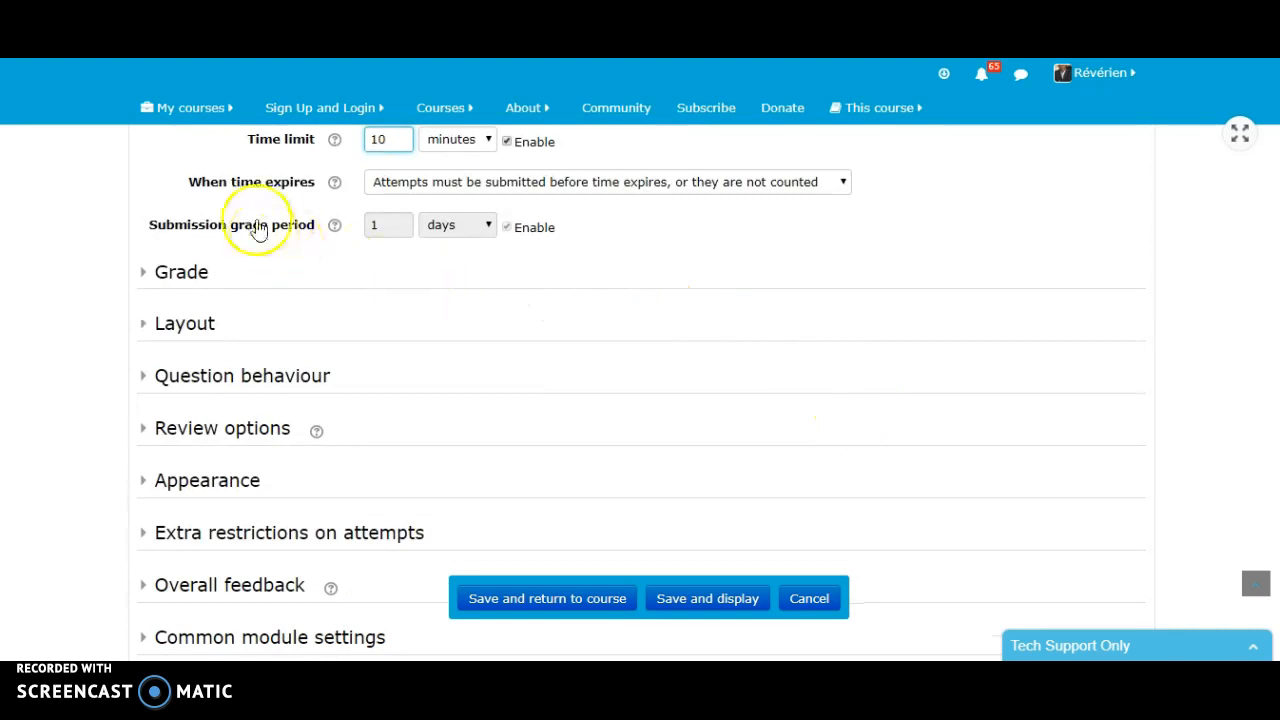
click(176, 273)
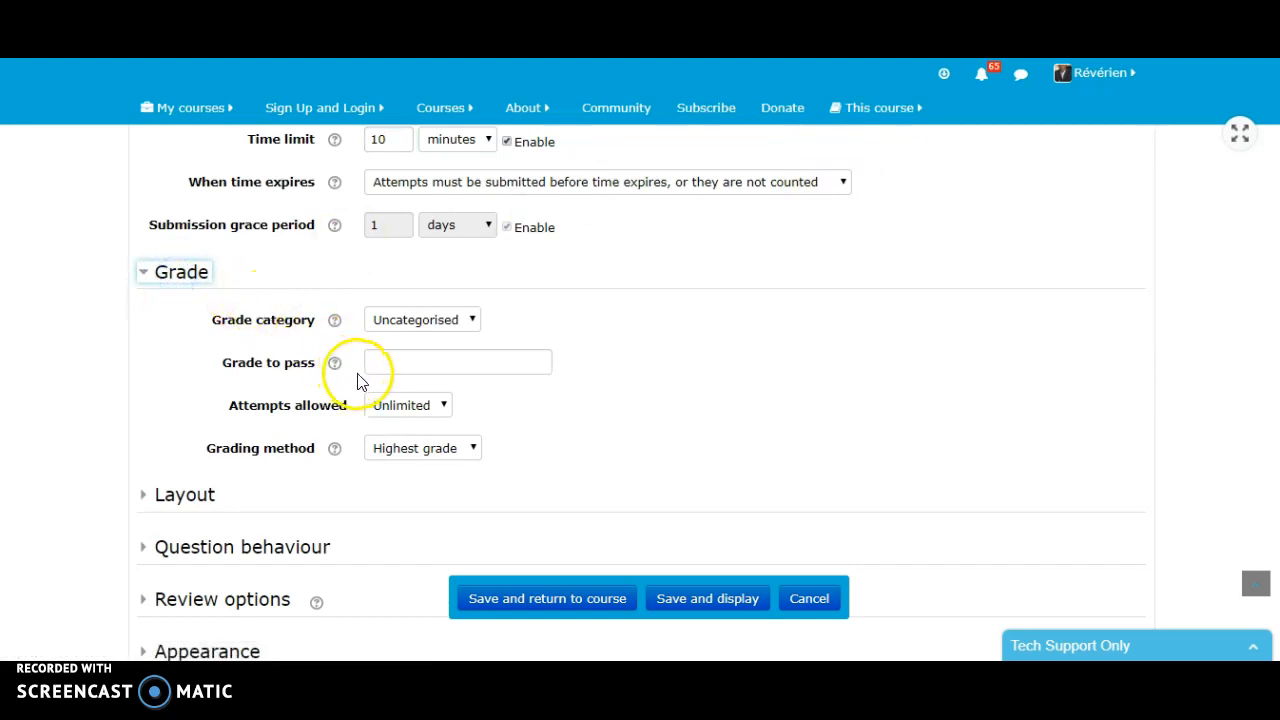
click(444, 410)
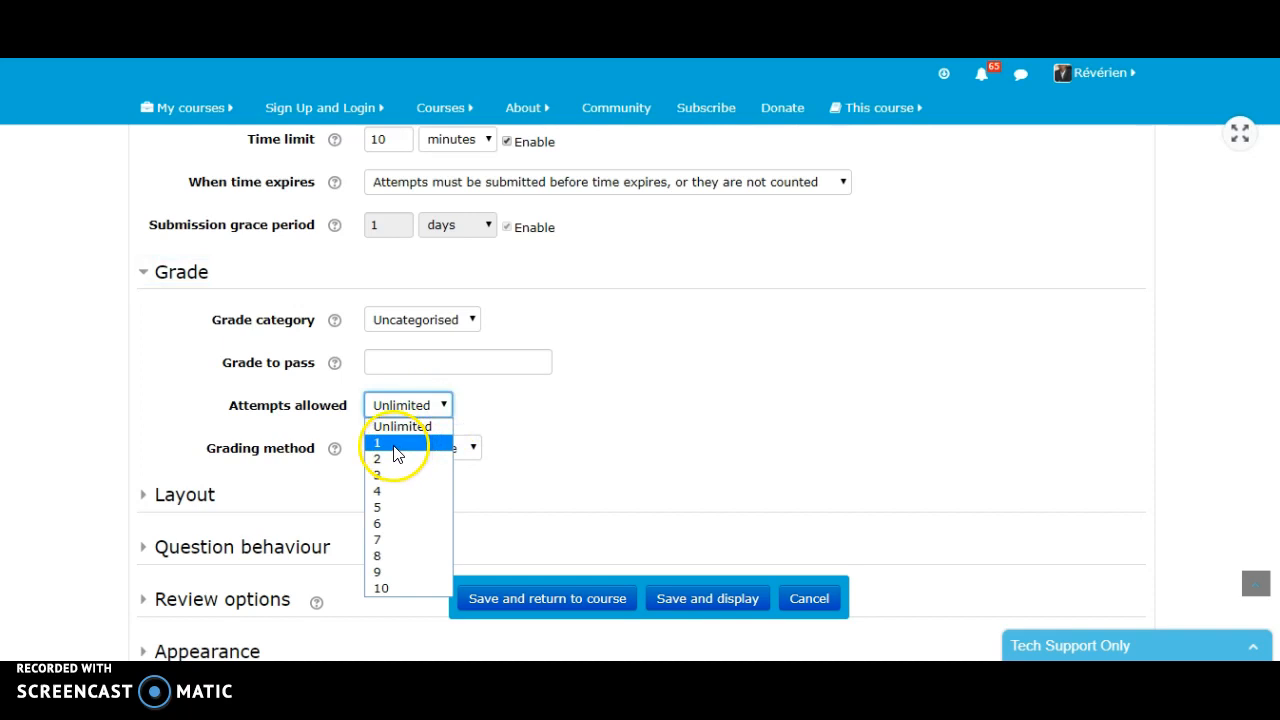
click(394, 443)
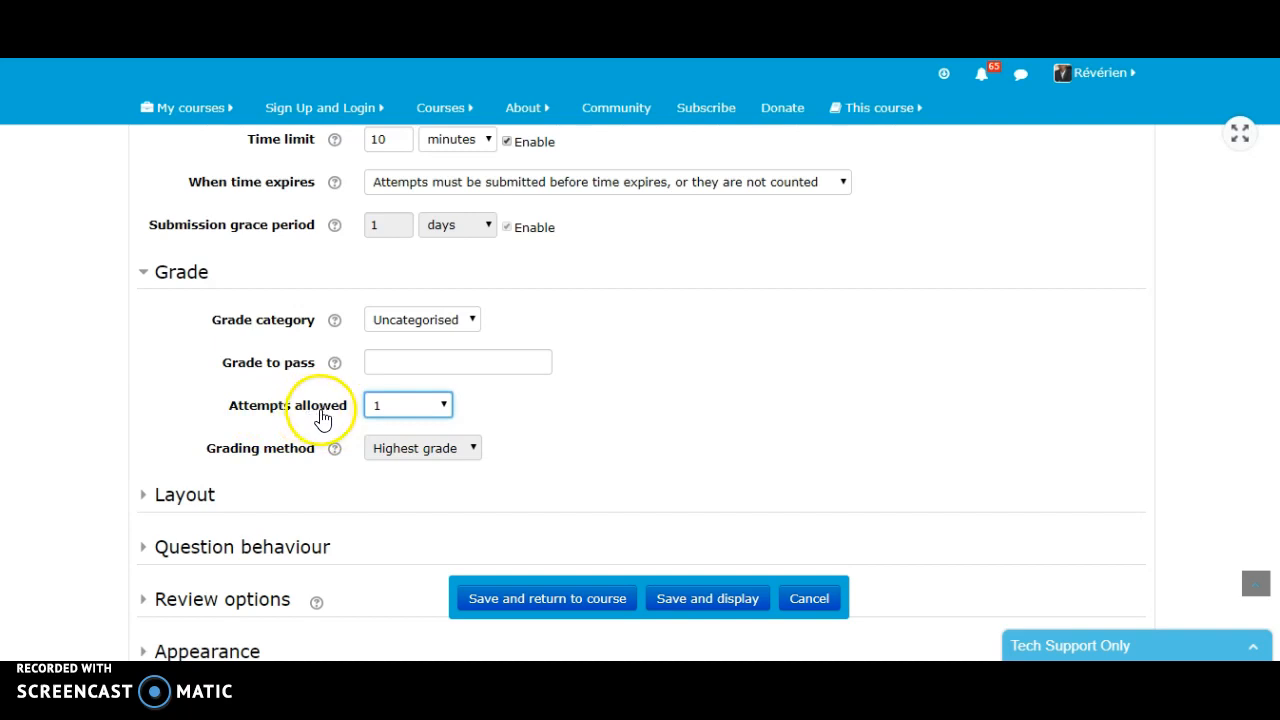
click(395, 365)
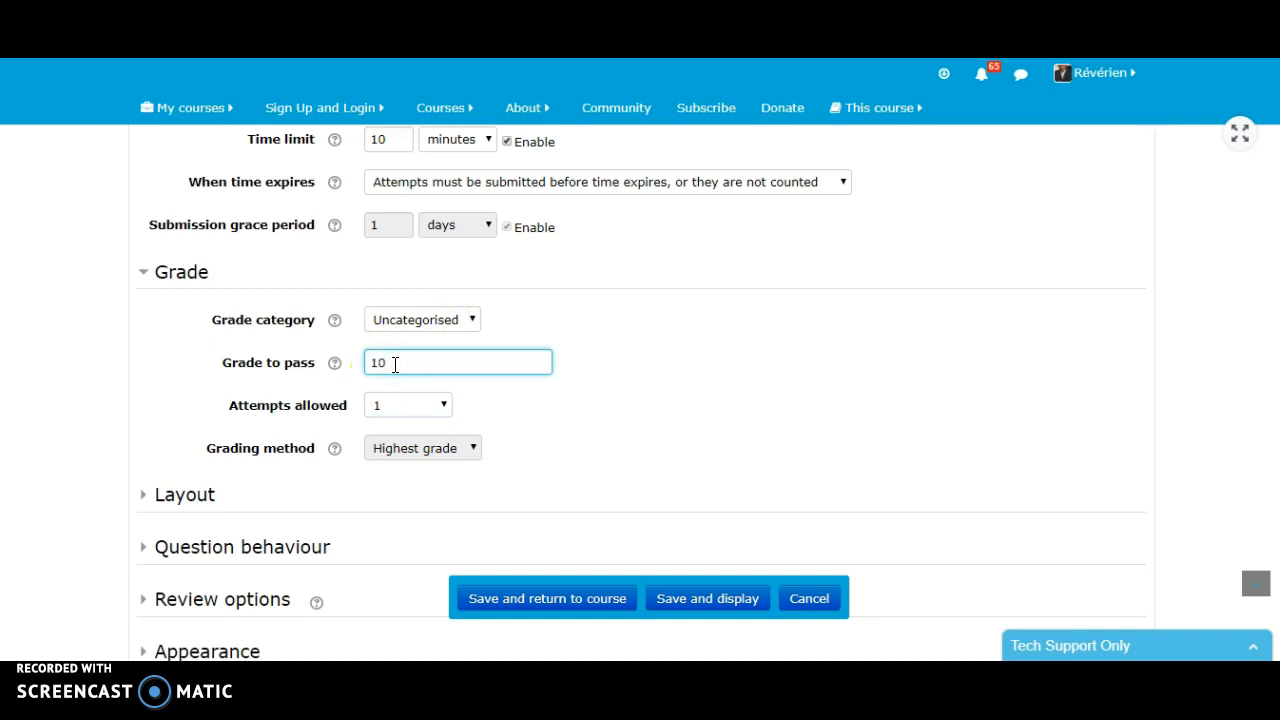
- Try unlimited attempts to look through the grading method choices, and set the allowed attempts back to 1
scroll(600, 440, down, 1)
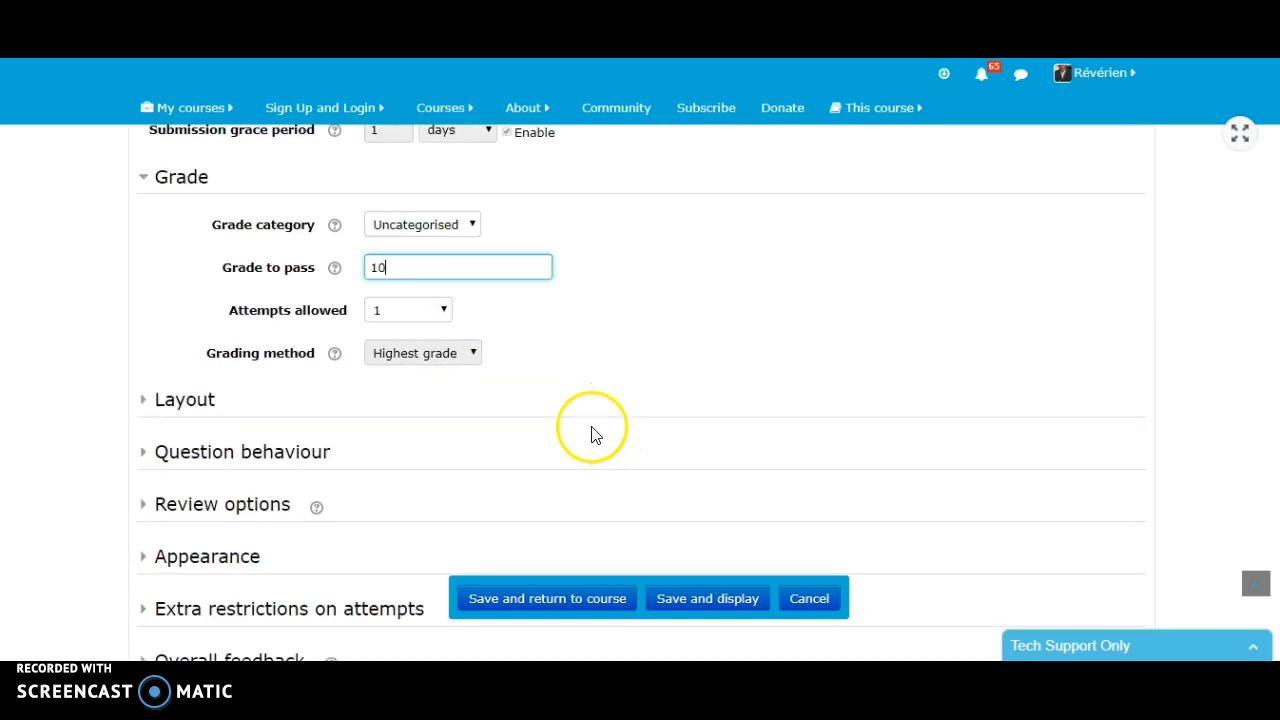
click(443, 312)
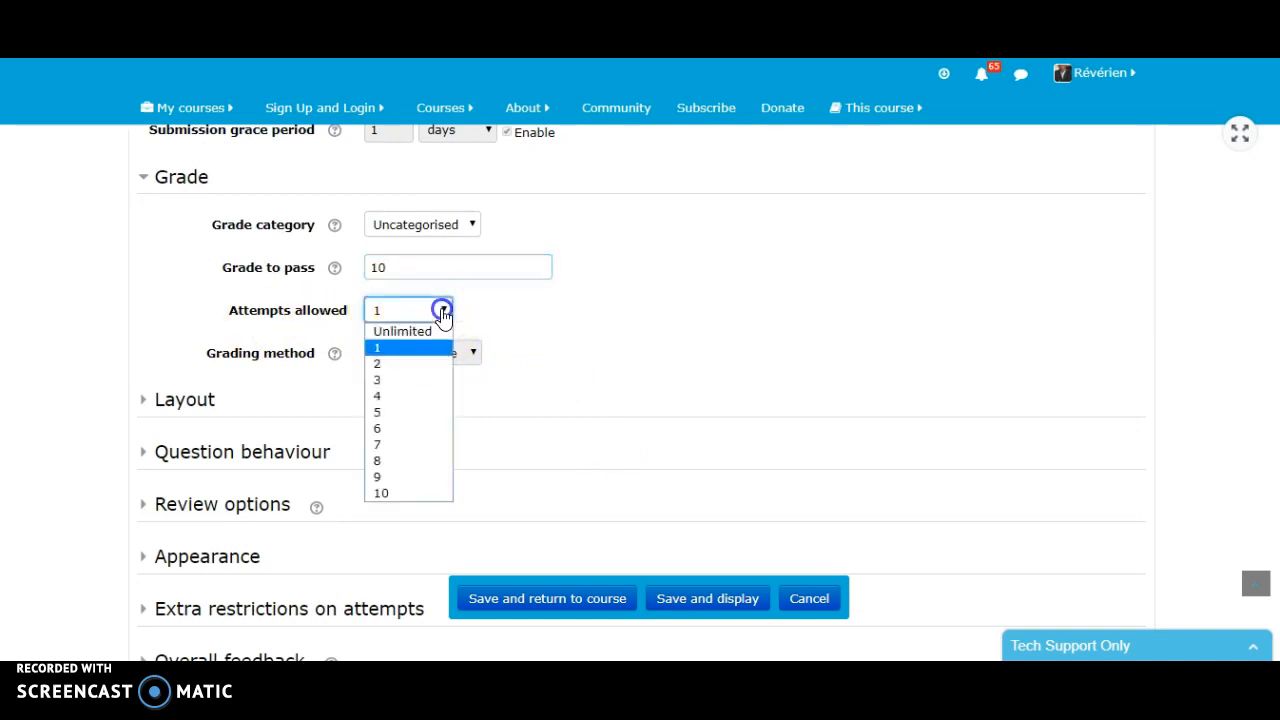
click(399, 335)
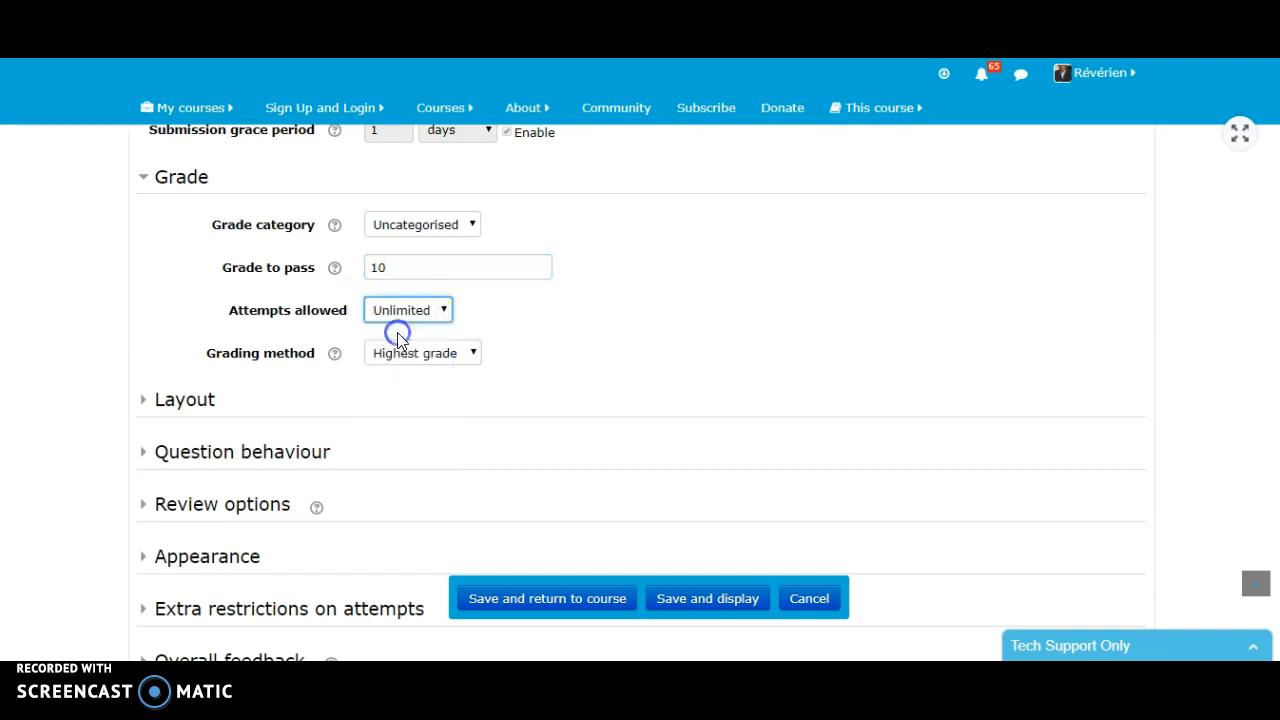
click(472, 358)
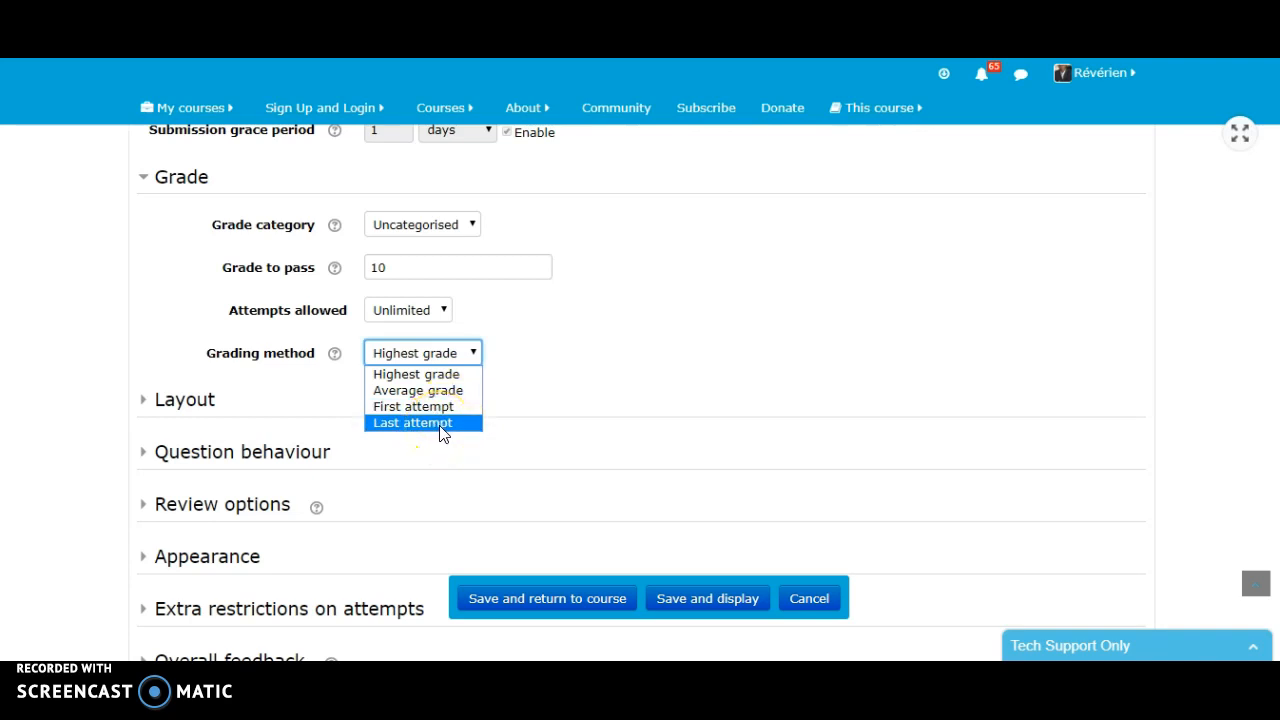
click(591, 386)
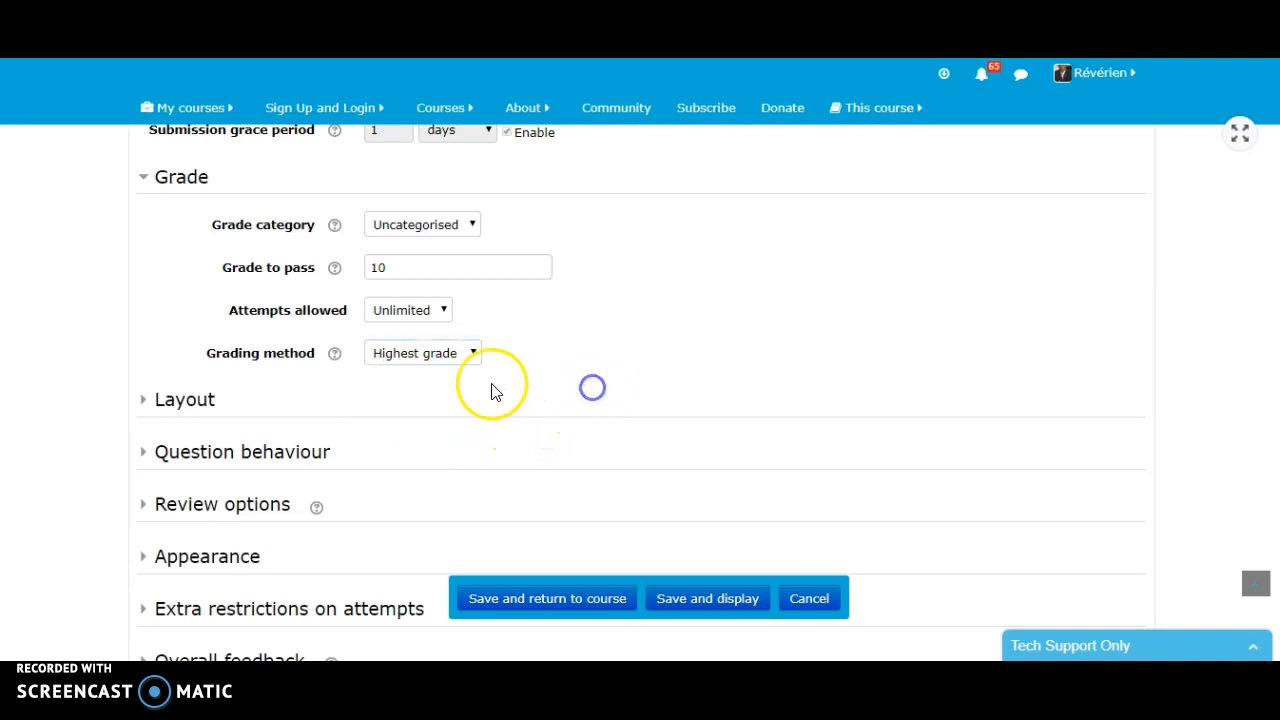
click(441, 311)
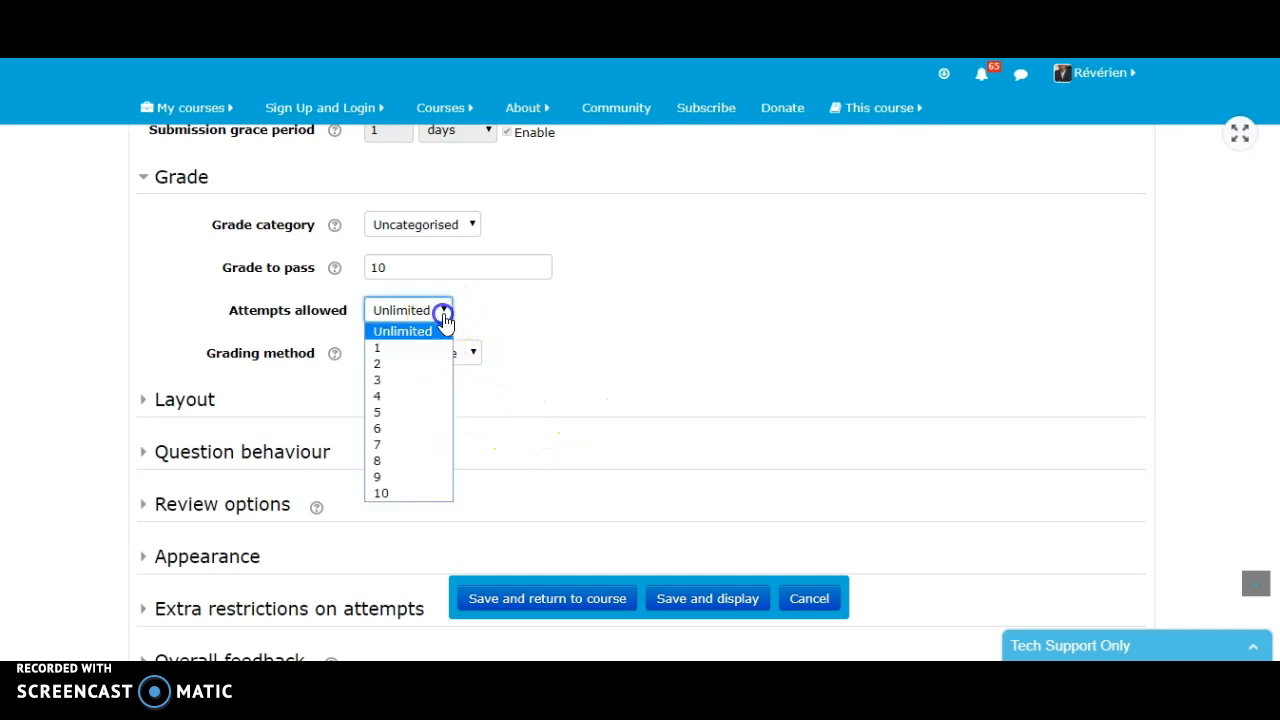
click(388, 350)
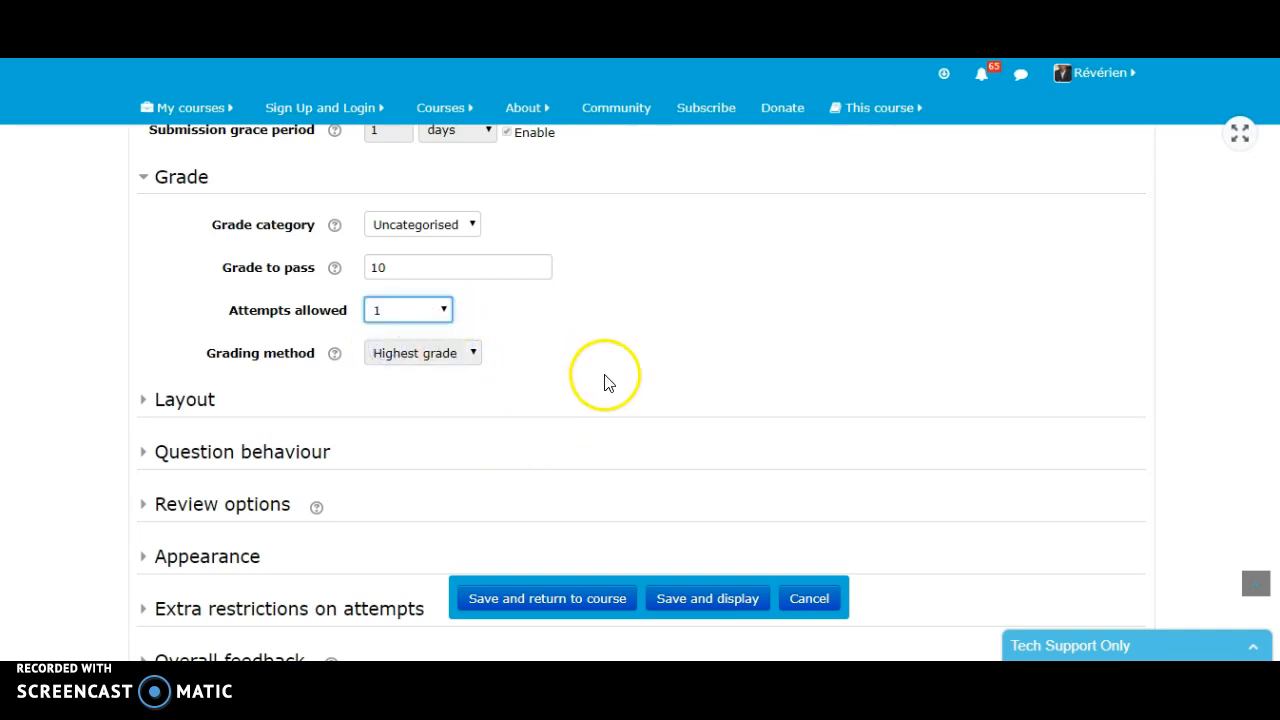
- Look over the remaining quiz setting sections, and save the quiz, returning to the course
scroll(605, 383, down, 1)
scroll(280, 400, down, 2)
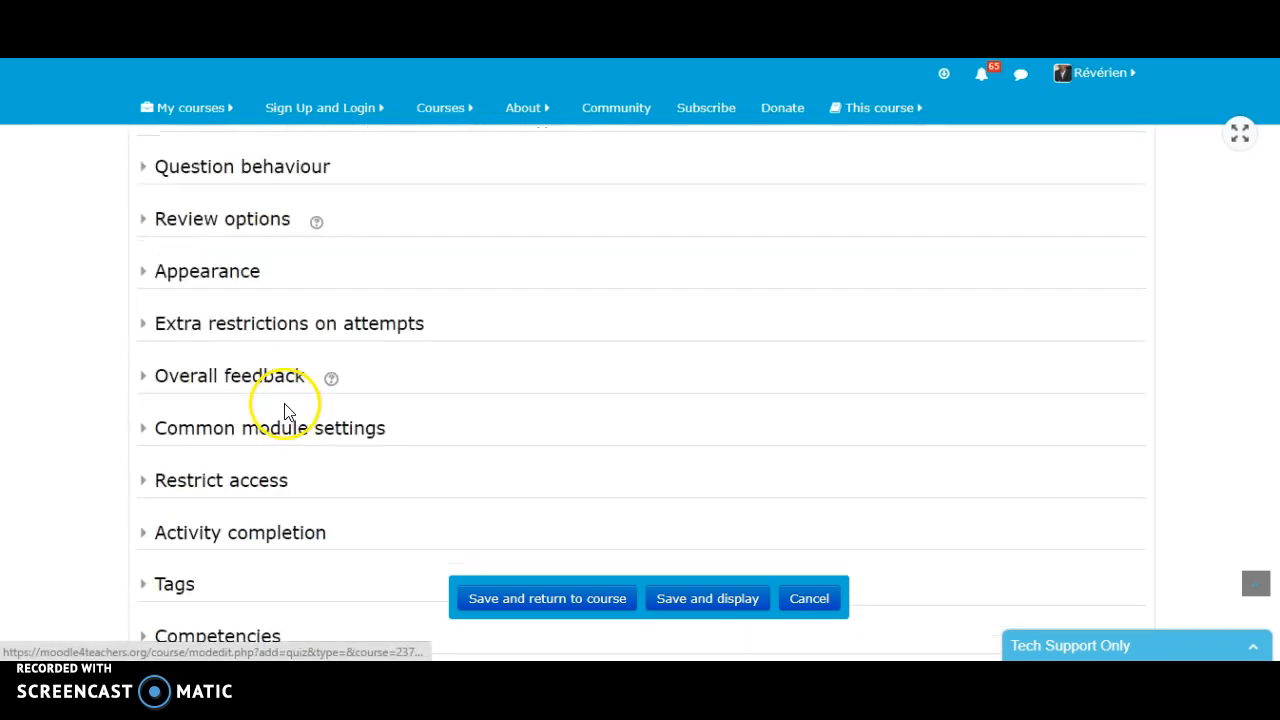
scroll(240, 445, down, 1)
scroll(300, 440, down, 2)
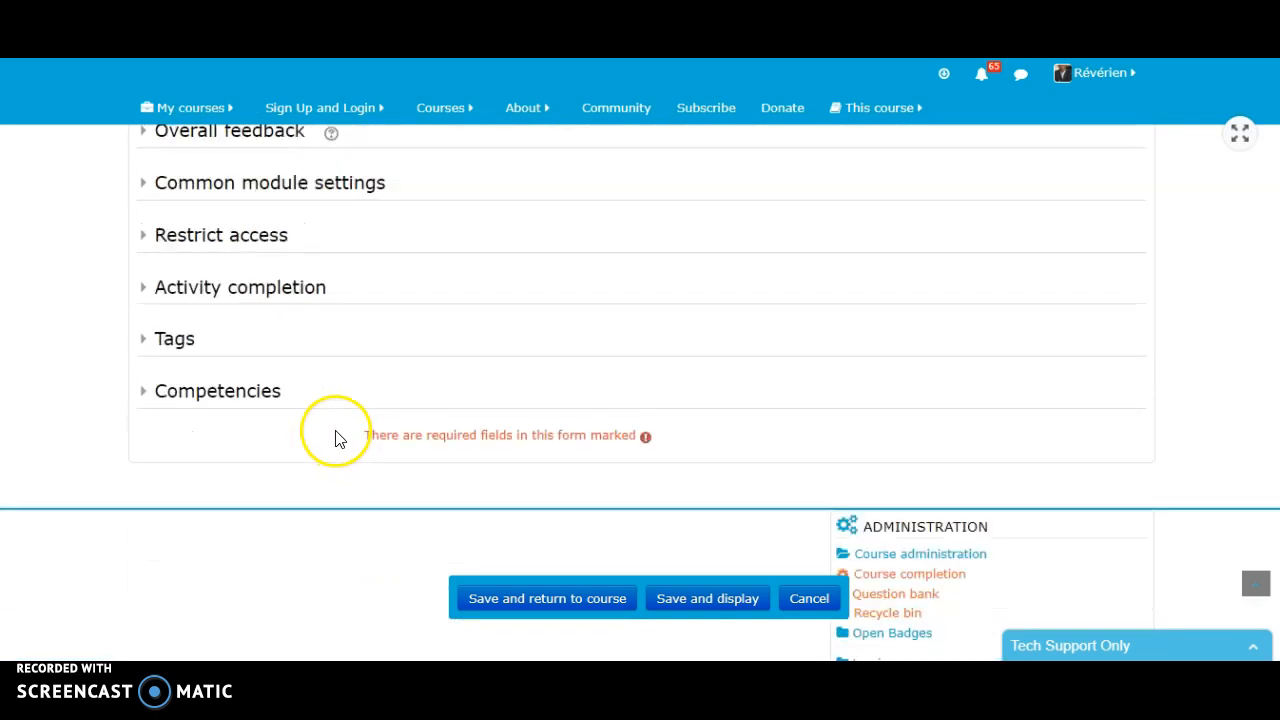
click(563, 609)
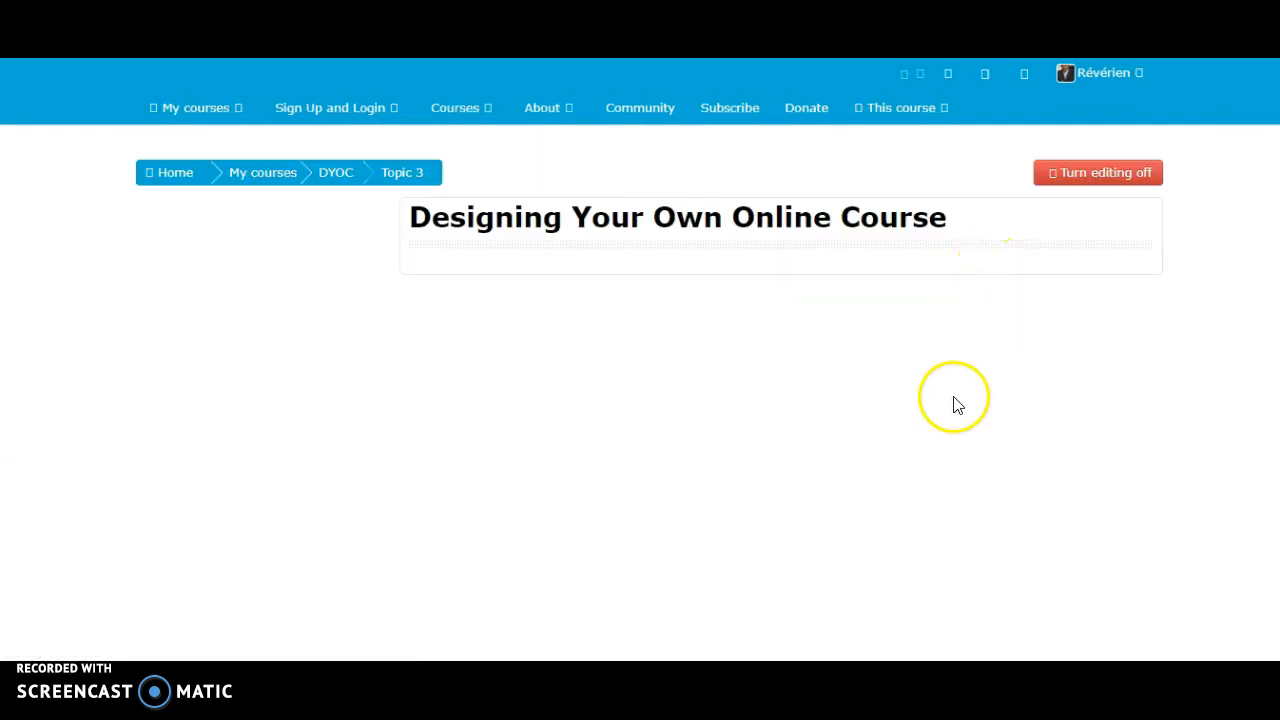
- Open Quiz on Capital cities from the end of Topic 3 and start editing its questions
scroll(950, 395, down, 15)
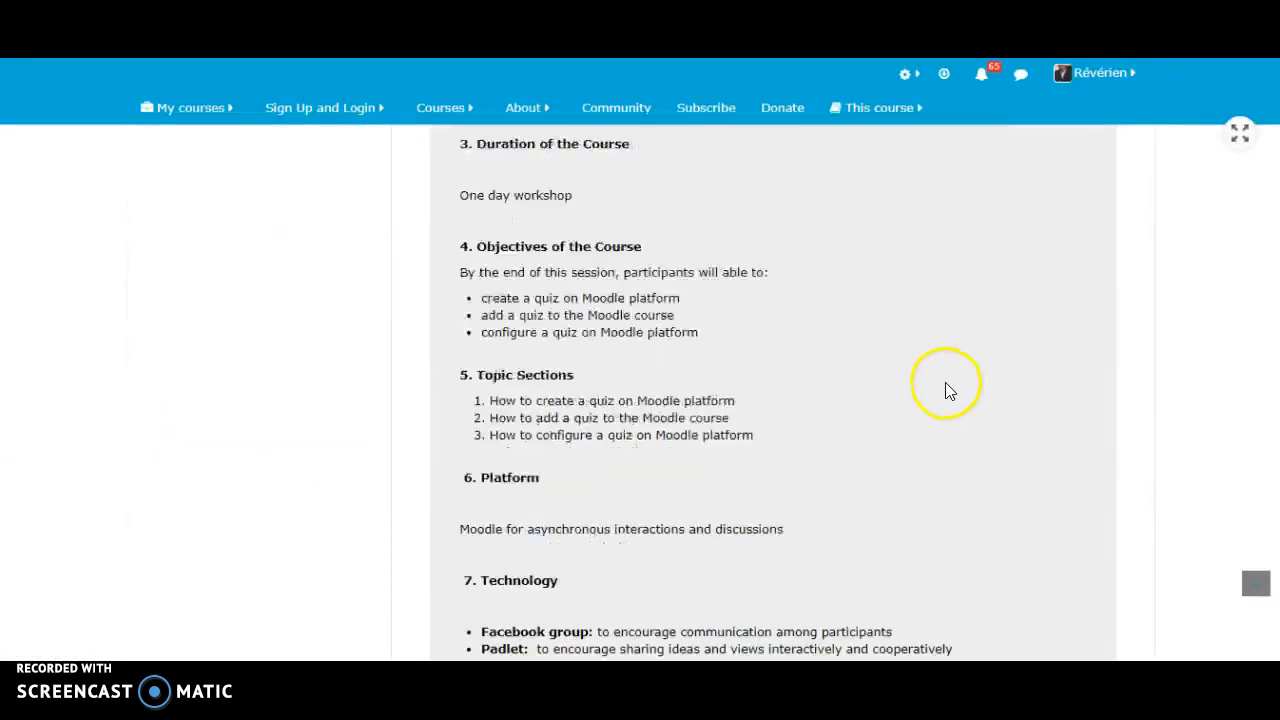
scroll(939, 378, up, 1)
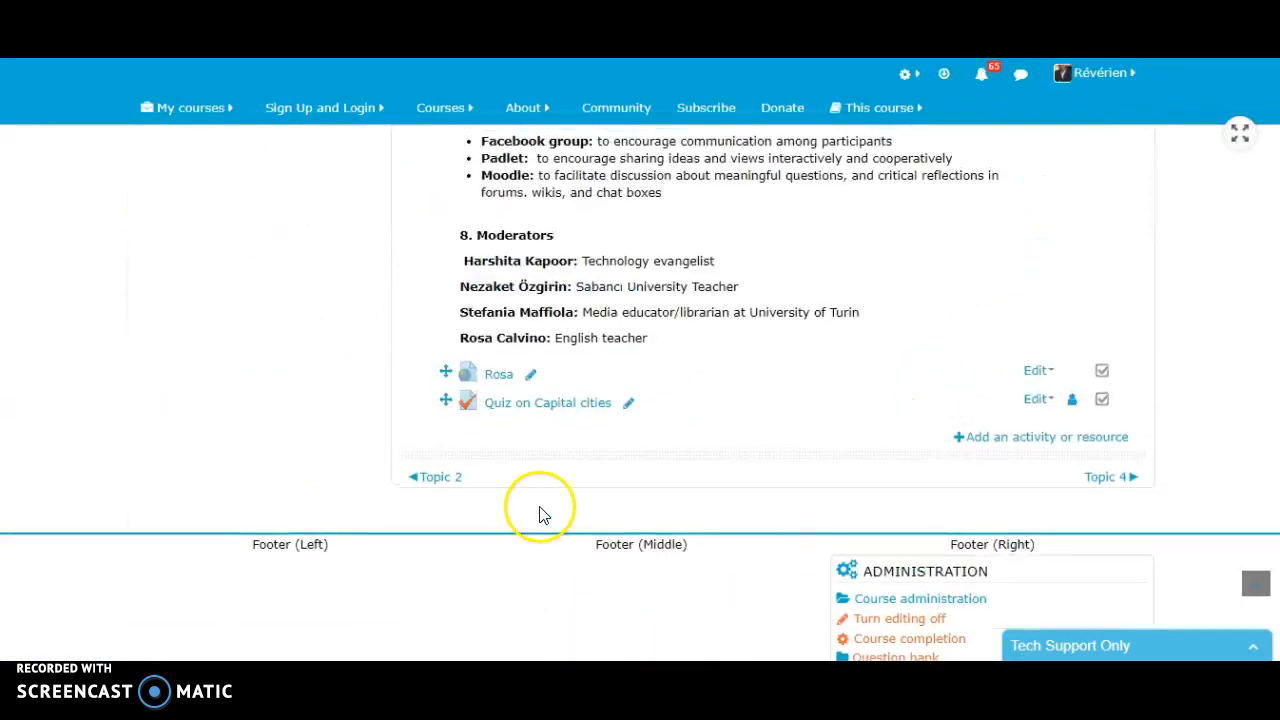
click(557, 431)
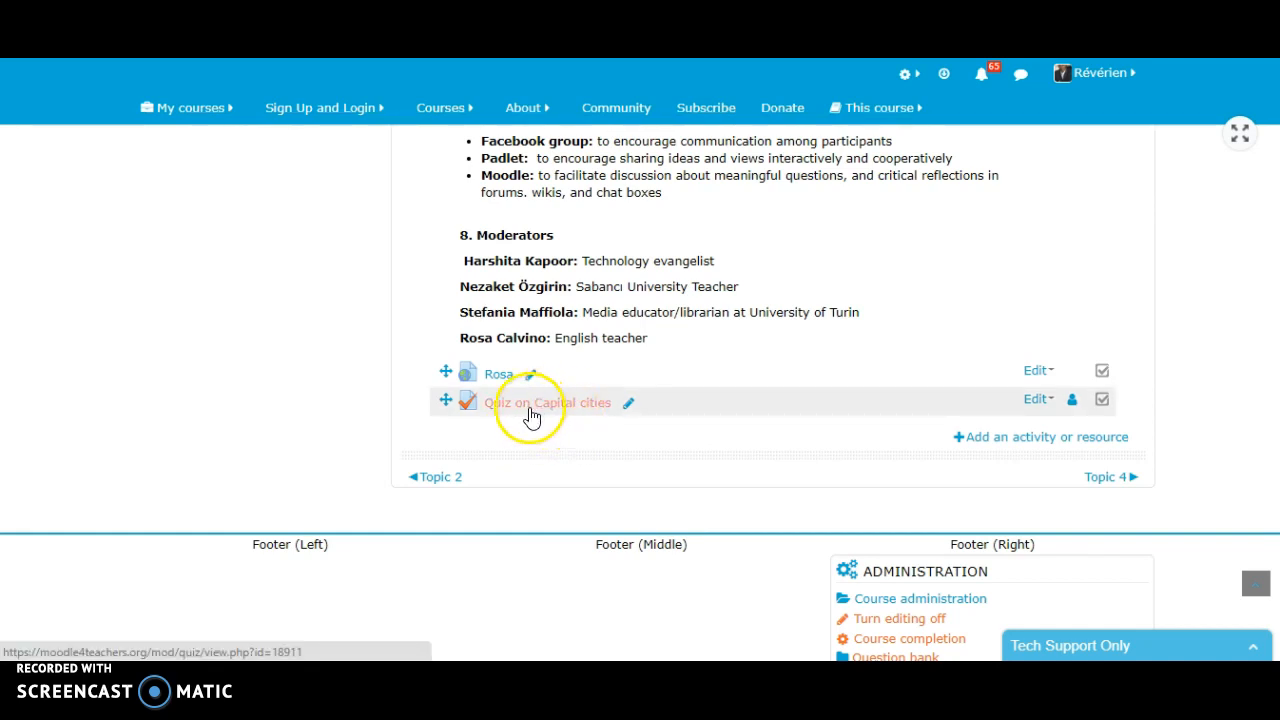
click(535, 410)
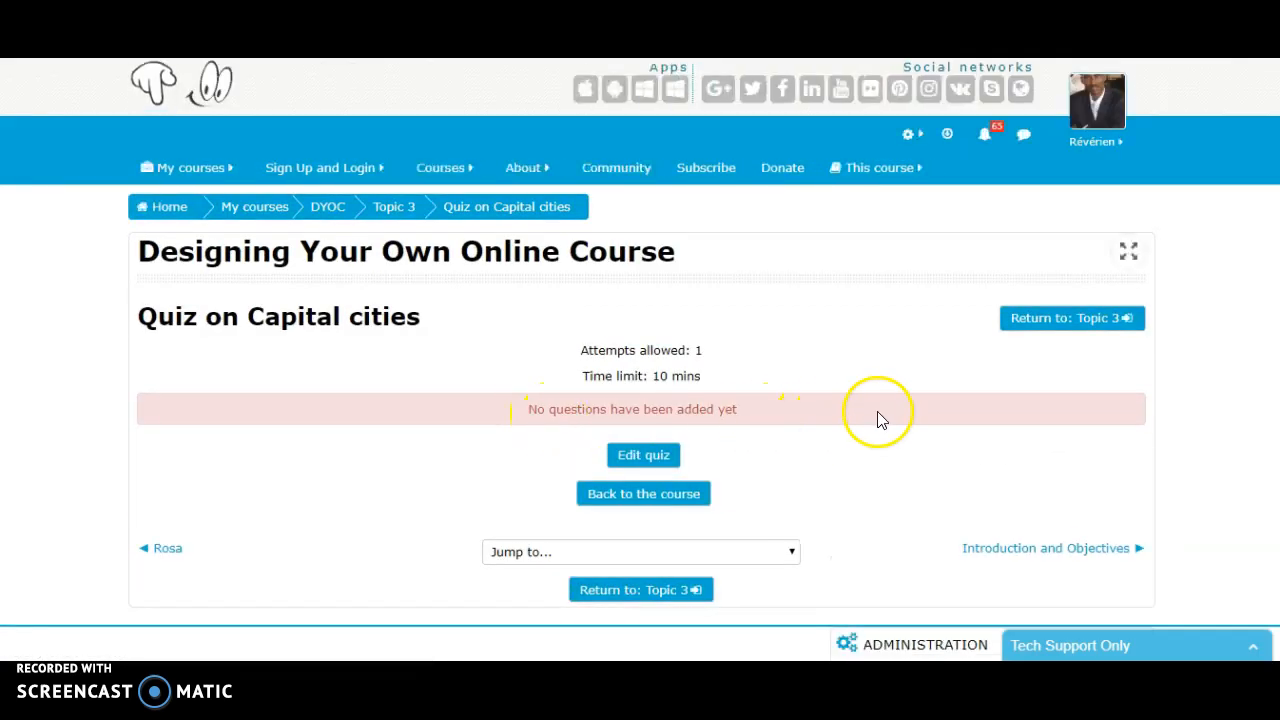
scroll(892, 430, down, 1)
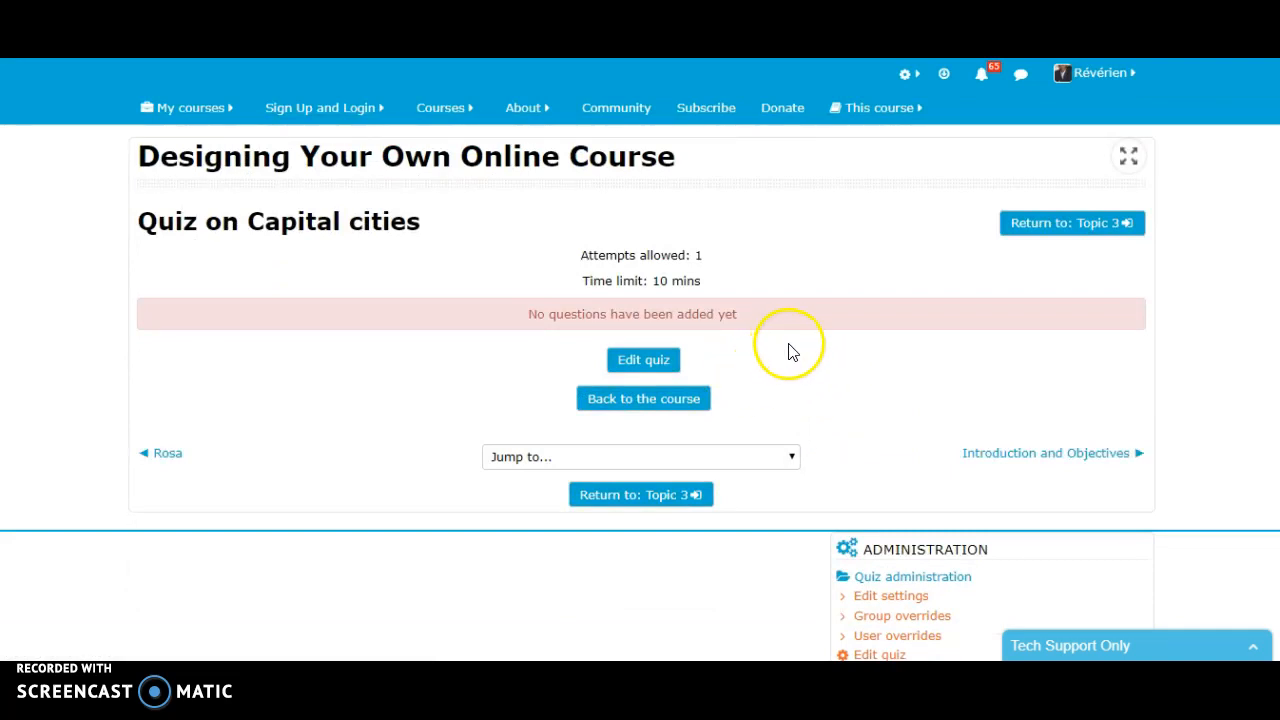
click(644, 362)
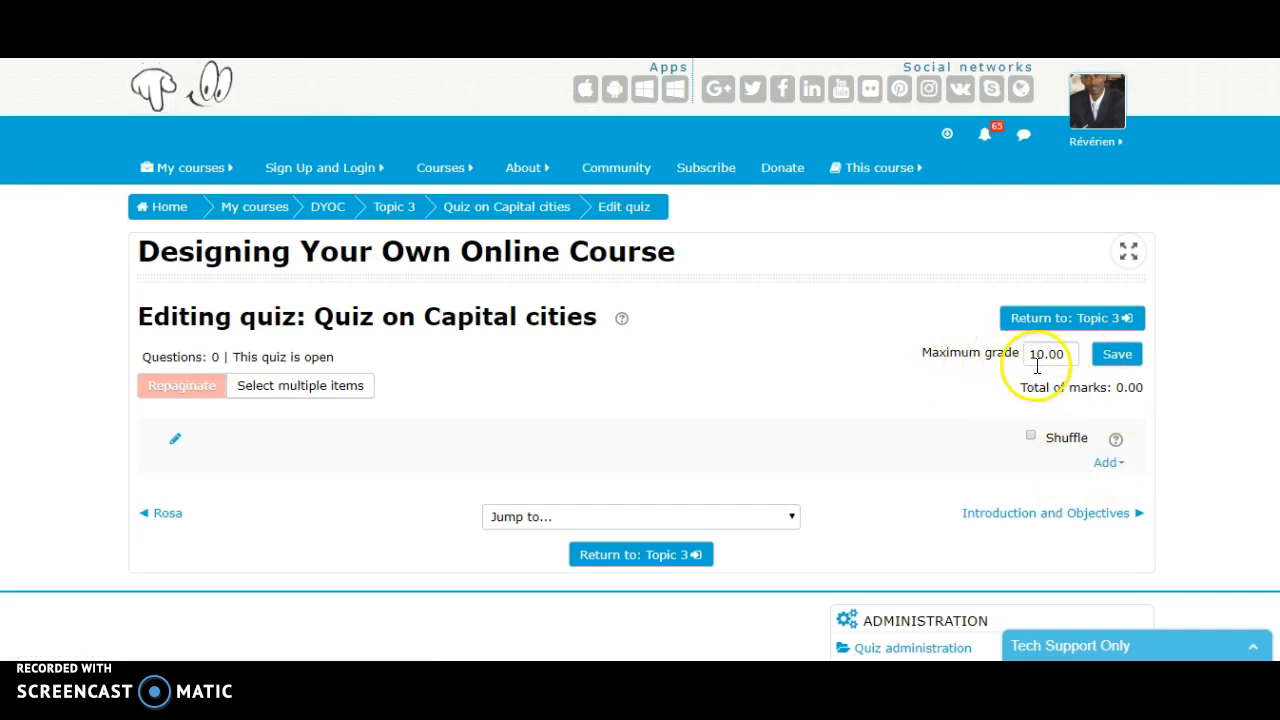
click(1119, 468)
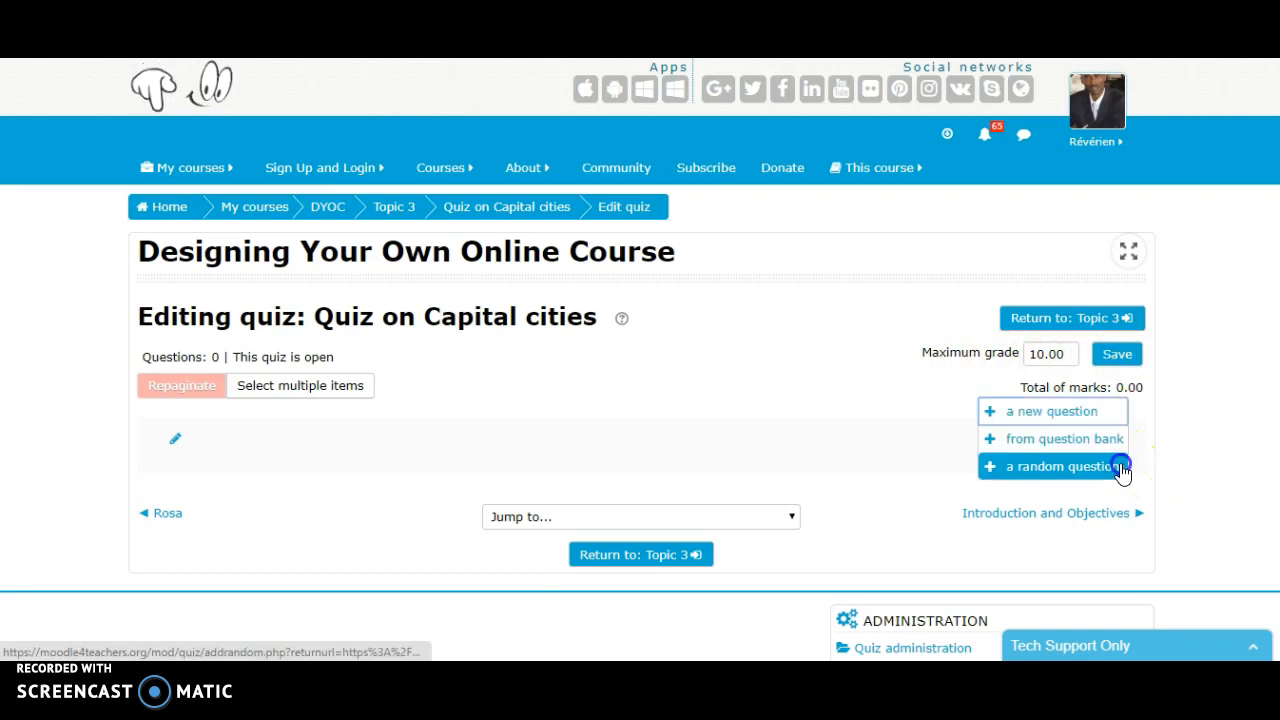
click(1063, 411)
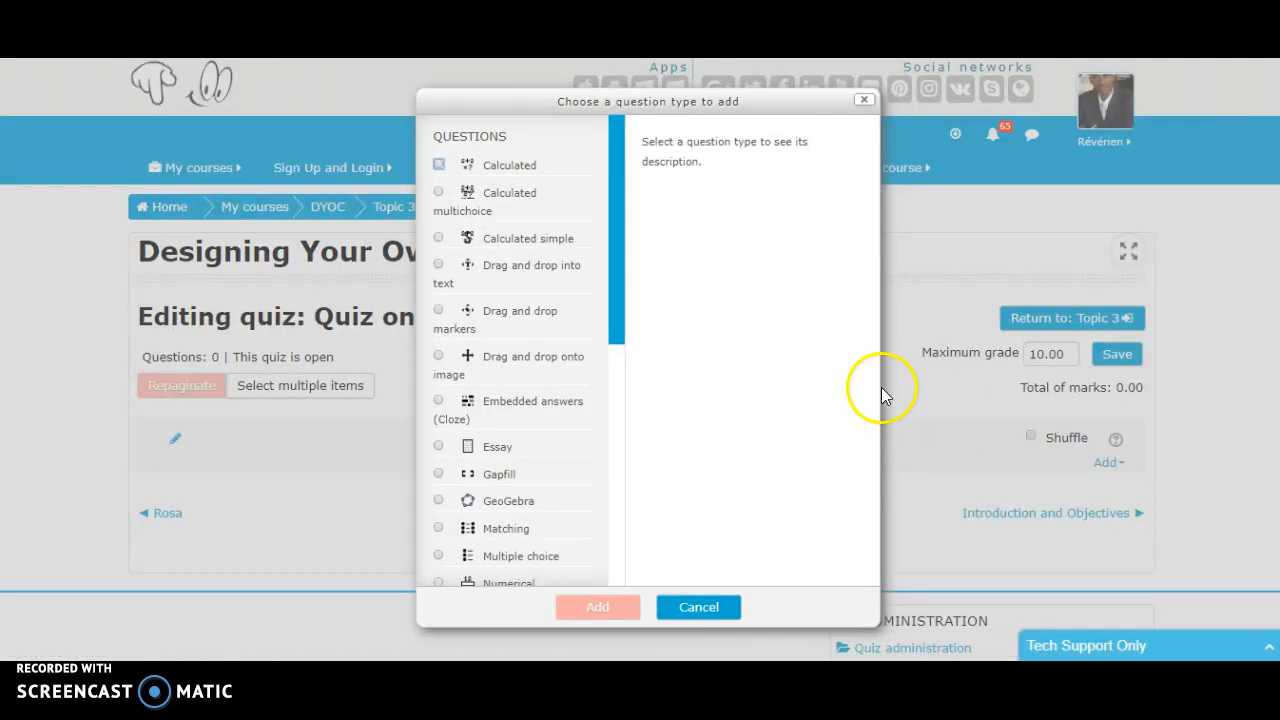
click(864, 100)
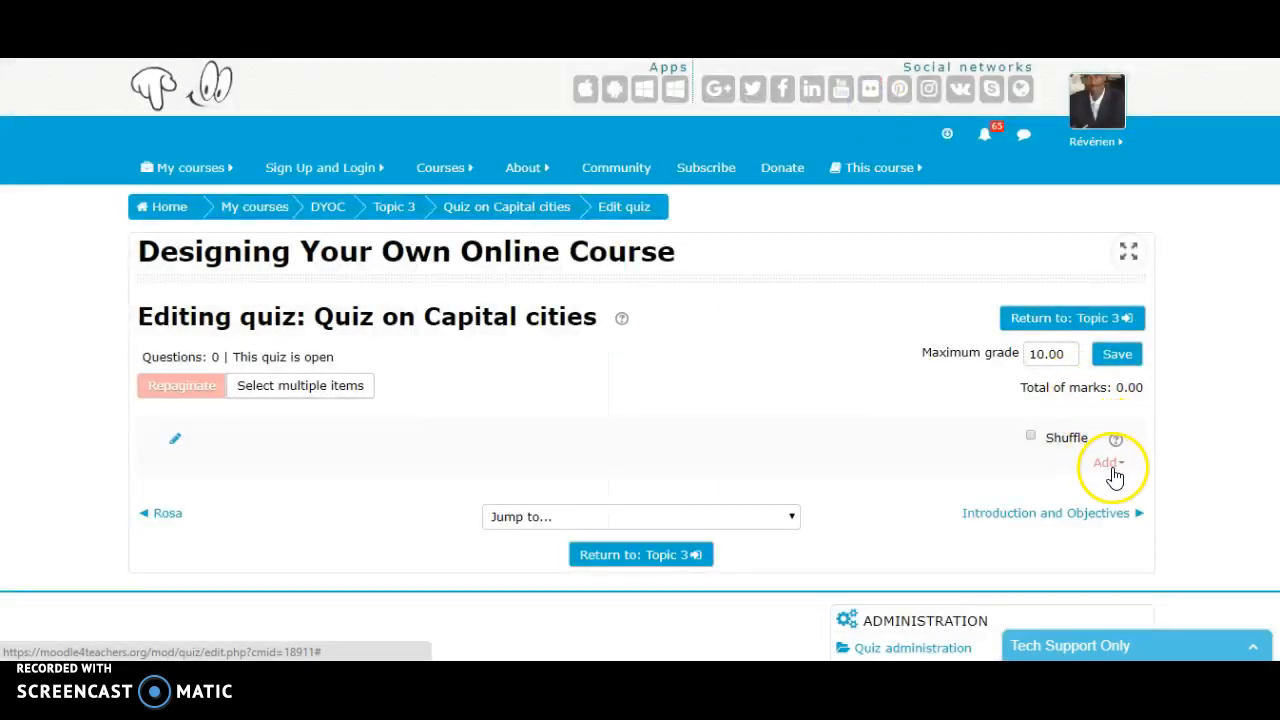
- Add a new question of type Multiple choice to the quiz
click(1113, 466)
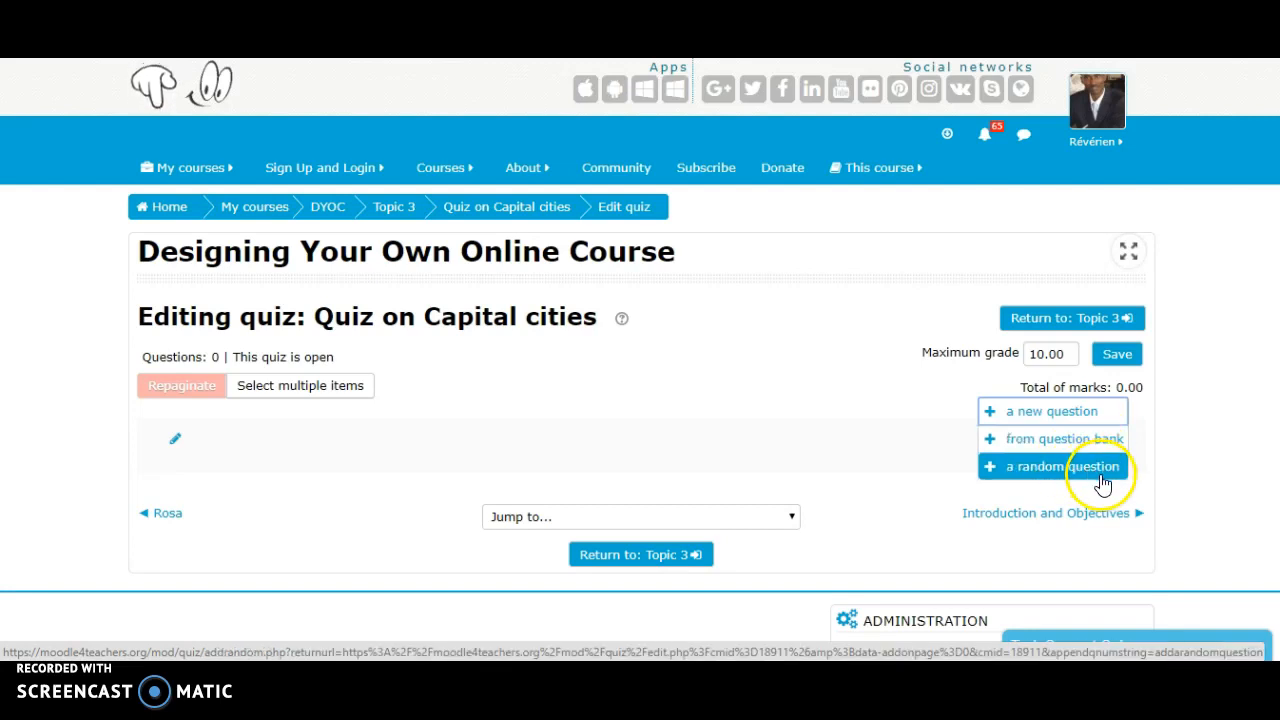
click(1072, 413)
drag(623, 251, 634, 331)
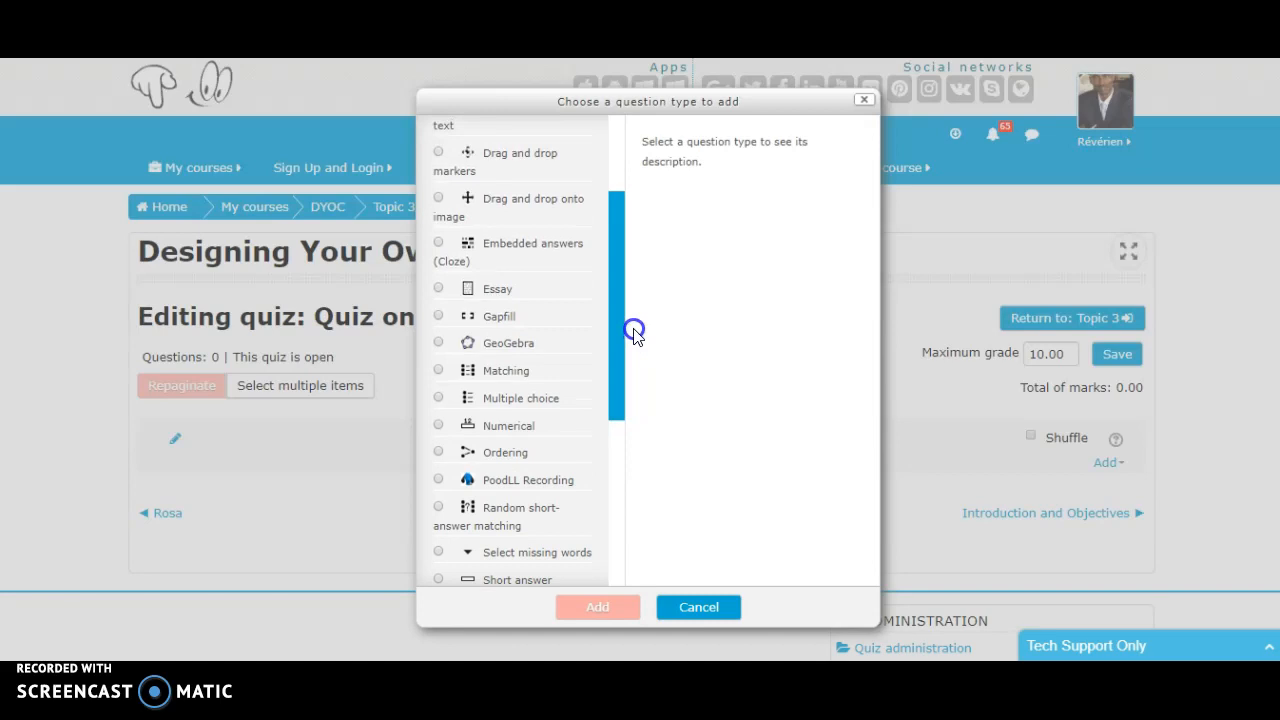
click(502, 398)
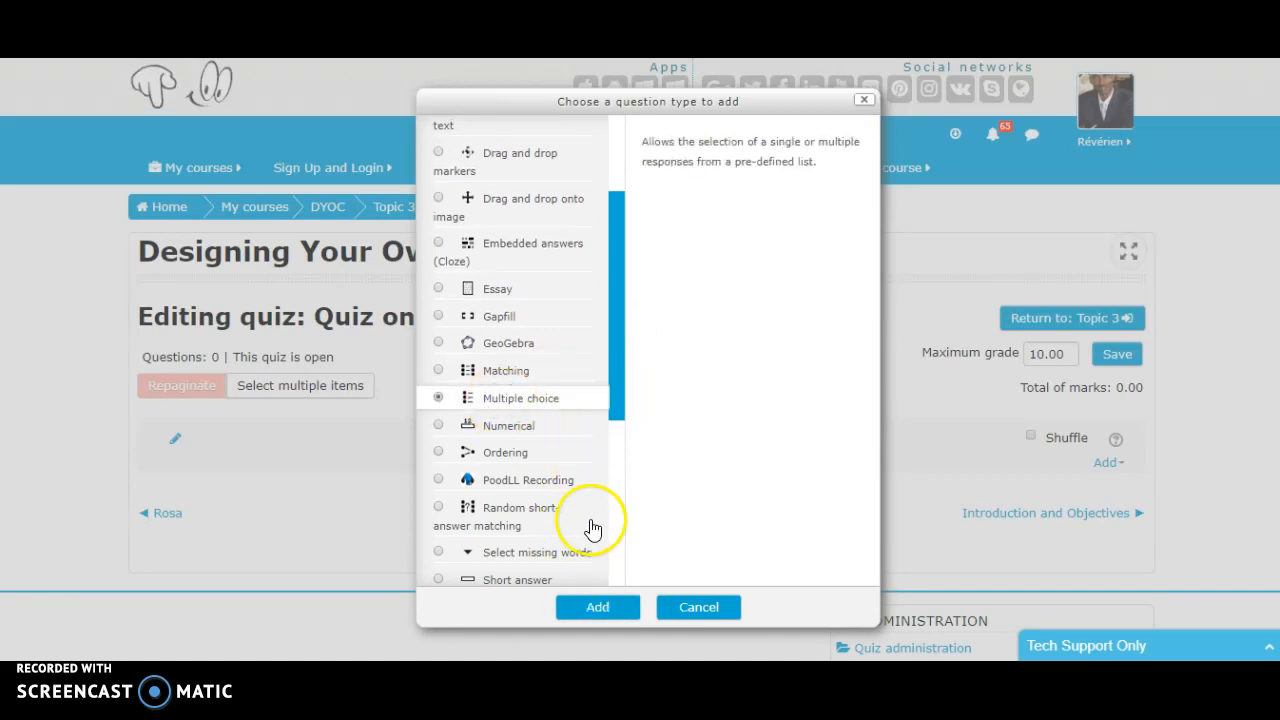
click(594, 610)
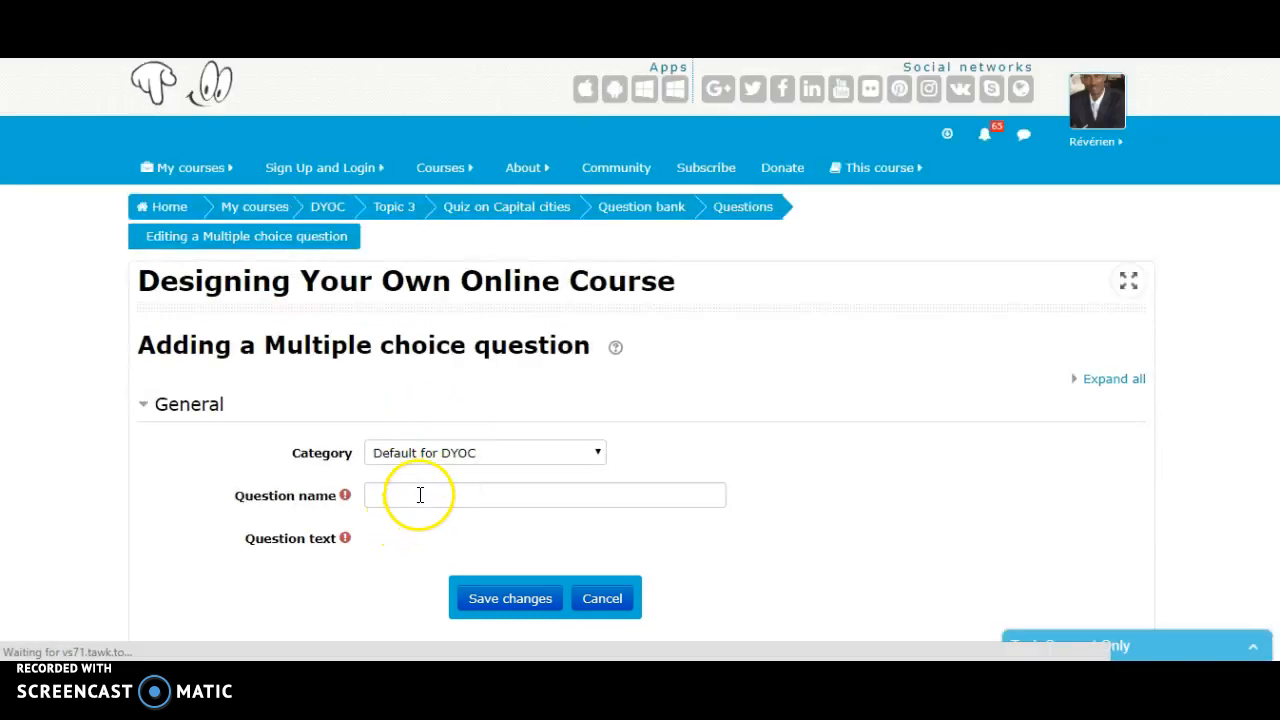
- Name the new multiple choice question "1."
click(420, 495)
text(1.)
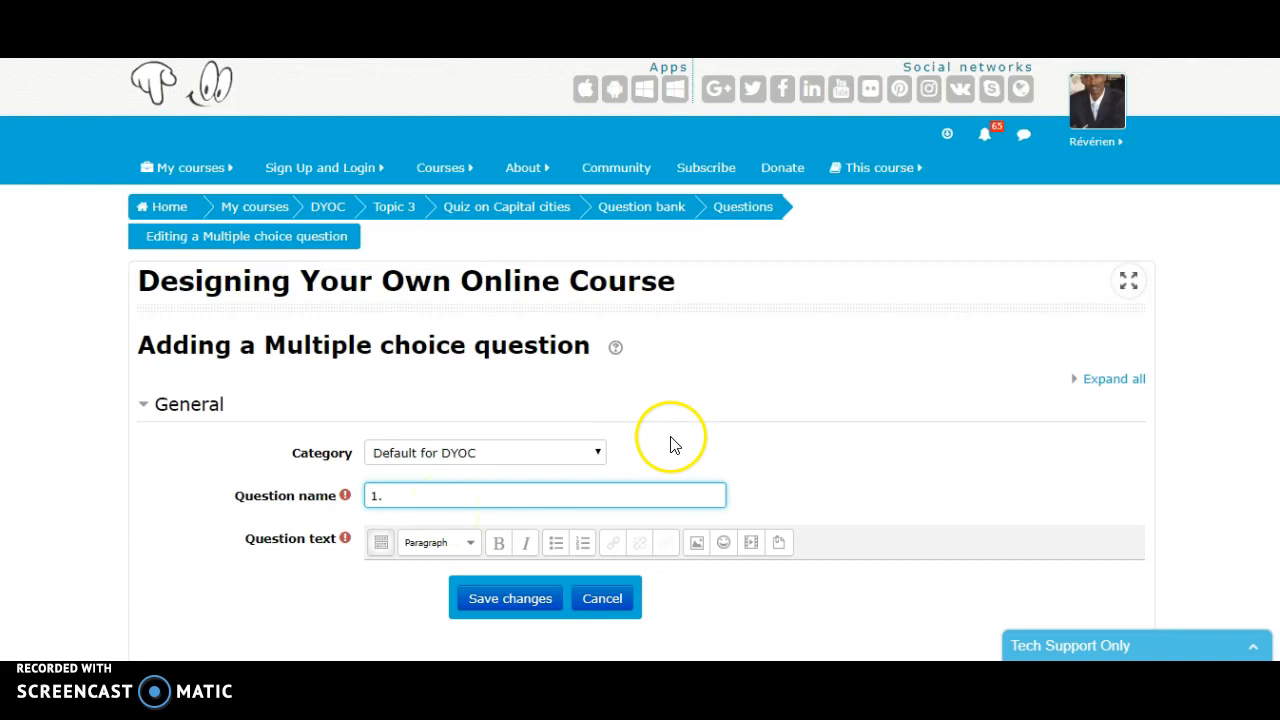
- Enter "What is the capital city of Namibia?" as the question text
scroll(660, 450, down, 2)
click(622, 481)
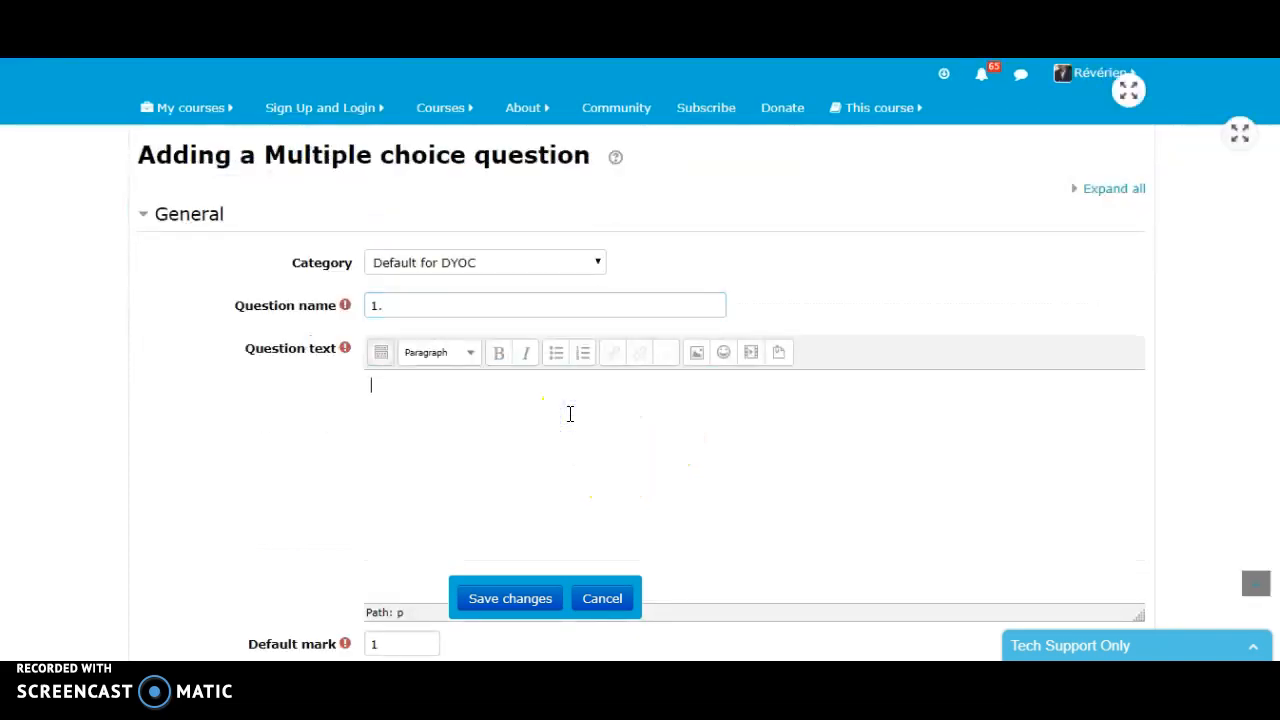
text(What is the capital city of)
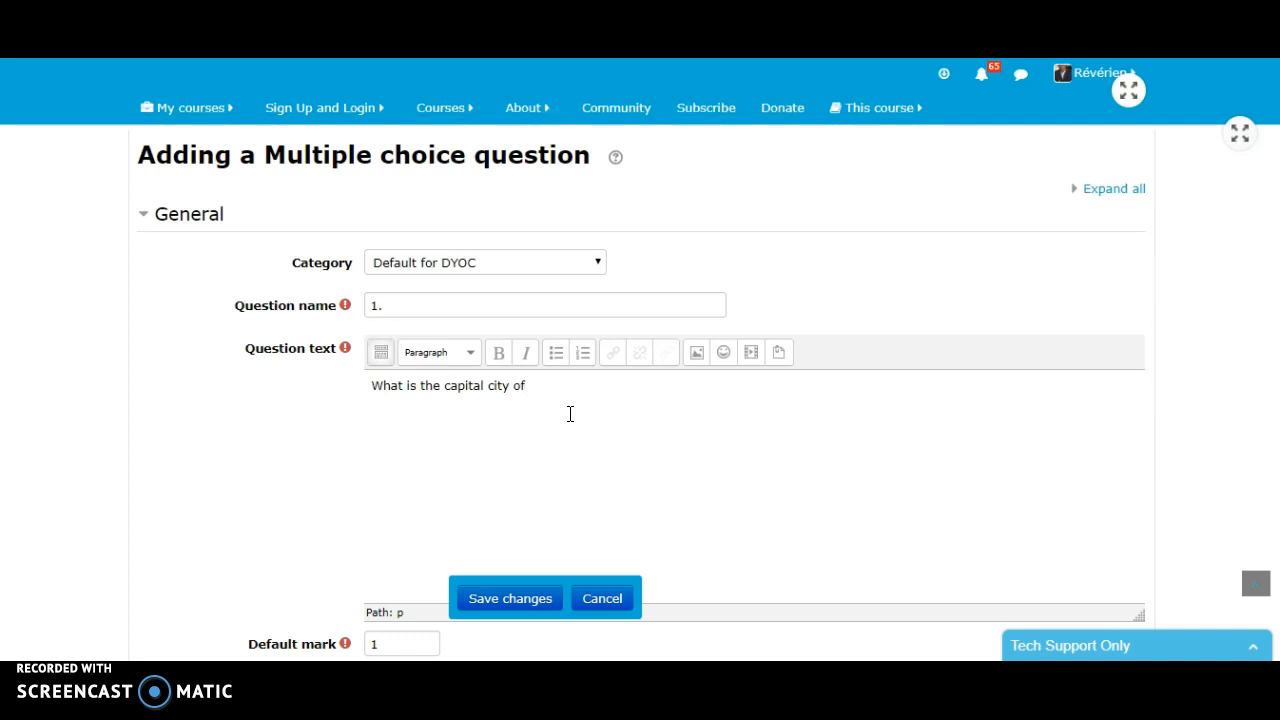
text(Nambia)
key(BackSpace)
key(BackSpace)
text(ibia?)
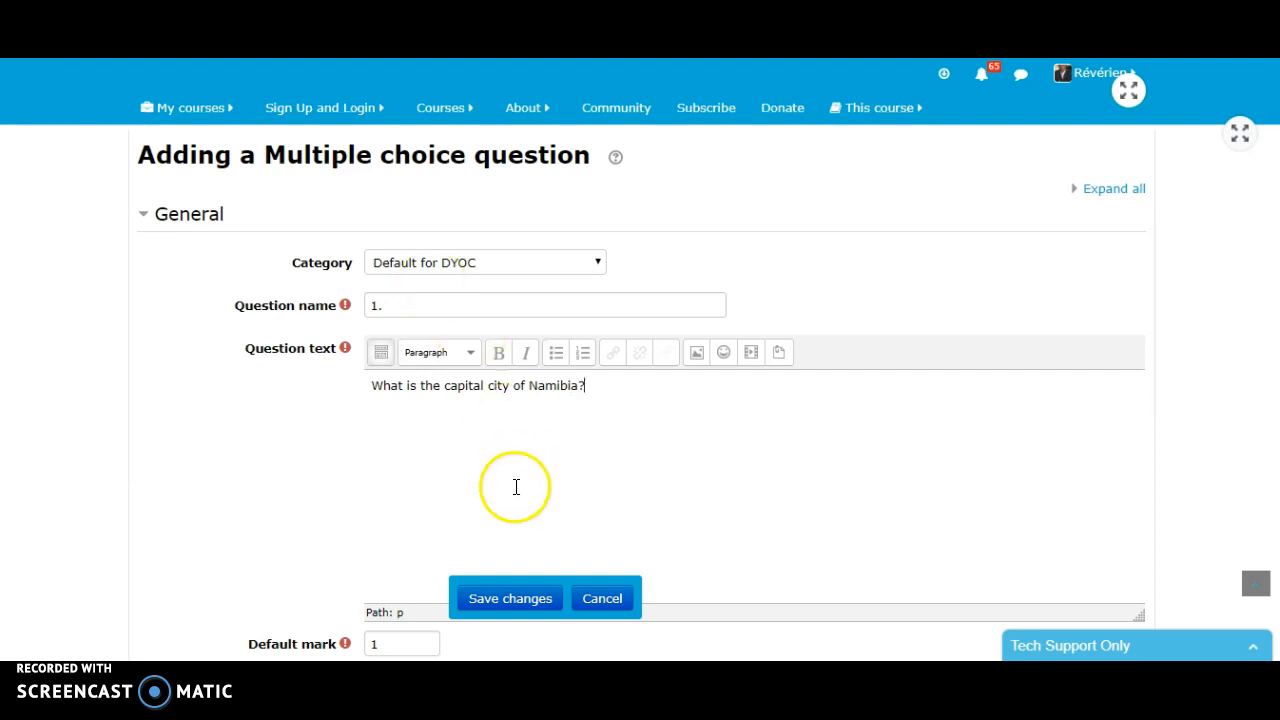
- Set the question's default mark to 5 and leave the general feedback empty
scroll(500, 463, down, 2)
scroll(491, 457, down, 2)
double_click(374, 264)
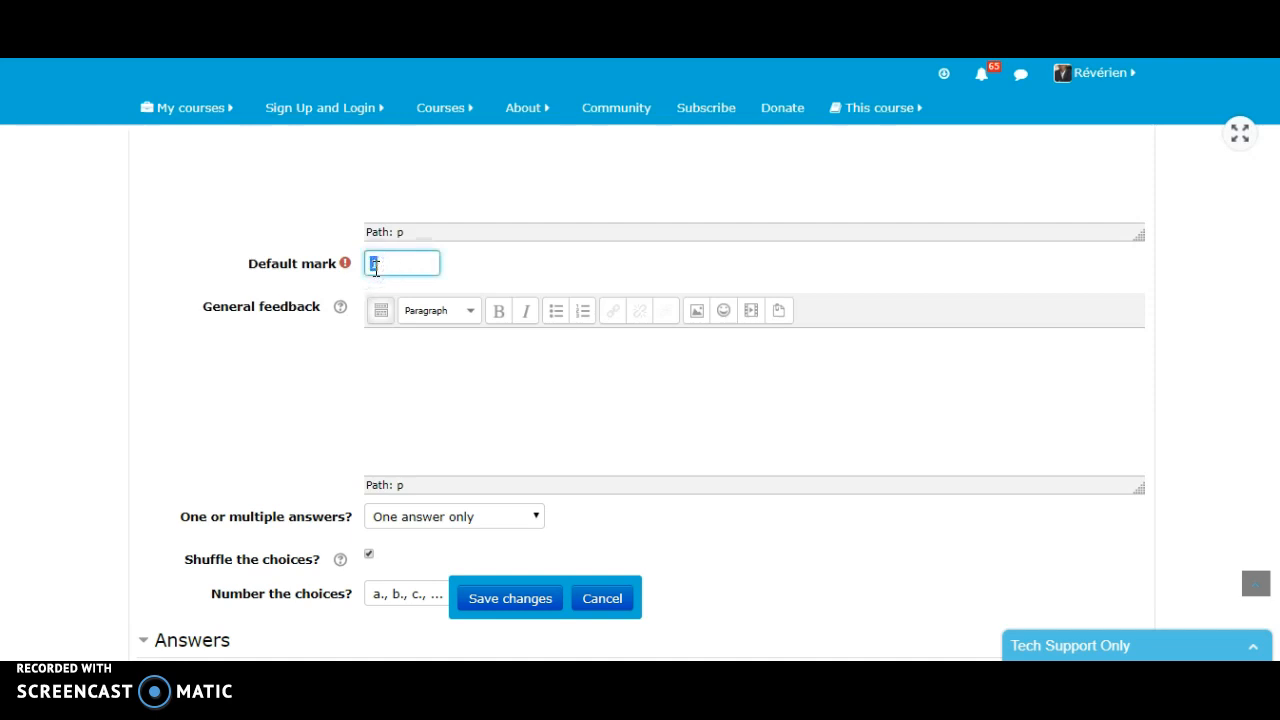
text(5)
click(498, 366)
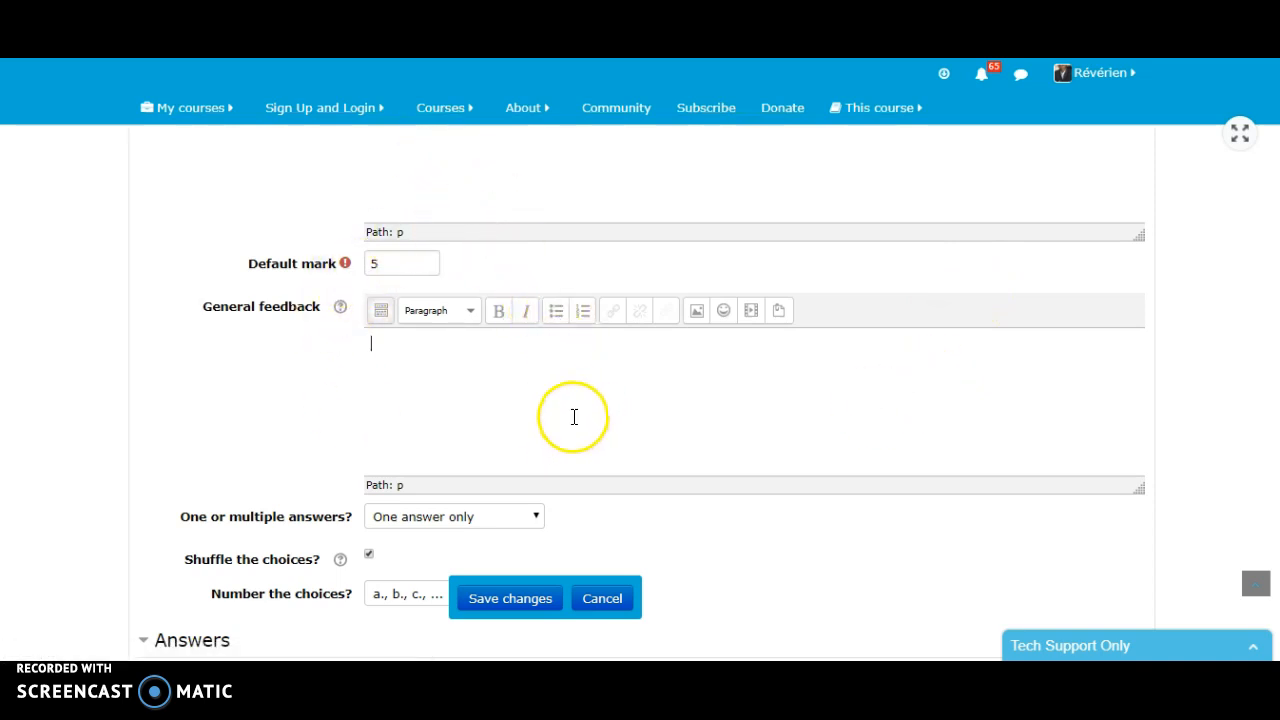
scroll(460, 376, down, 2)
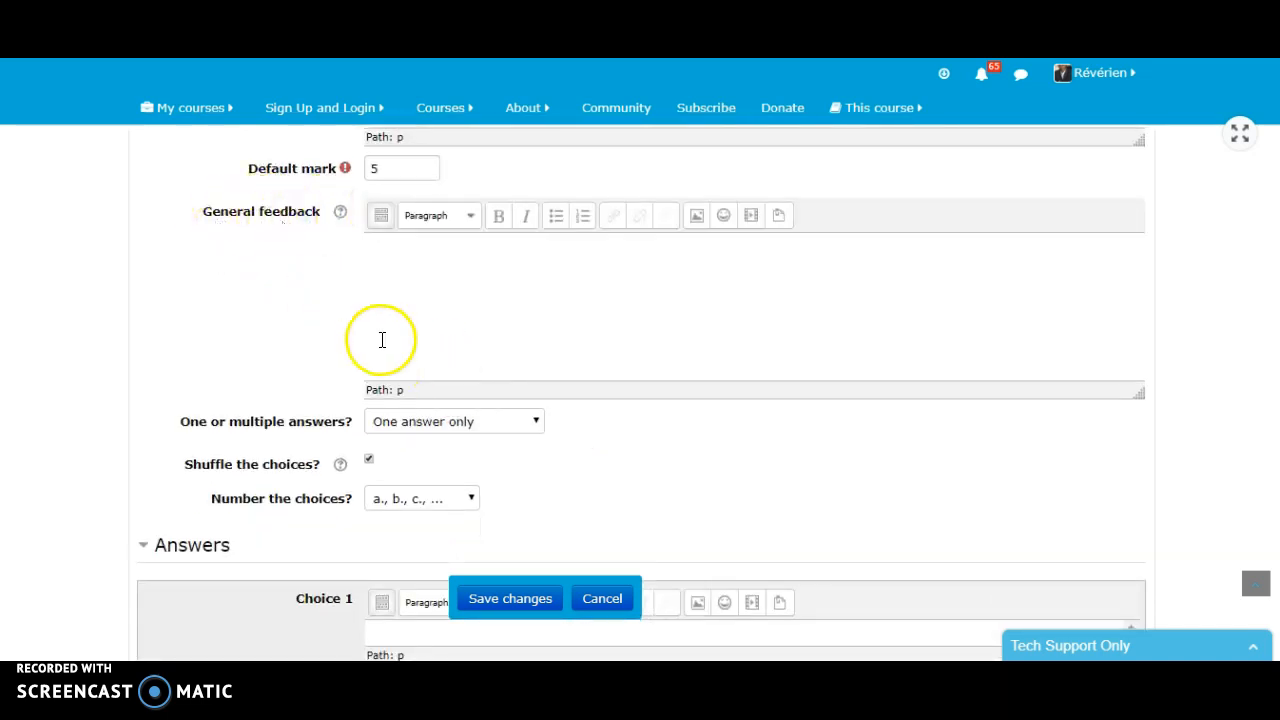
- Review the one or multiple answers options, keep One answer only, and set the choice numbering to No numbering
scroll(420, 330, down, 4)
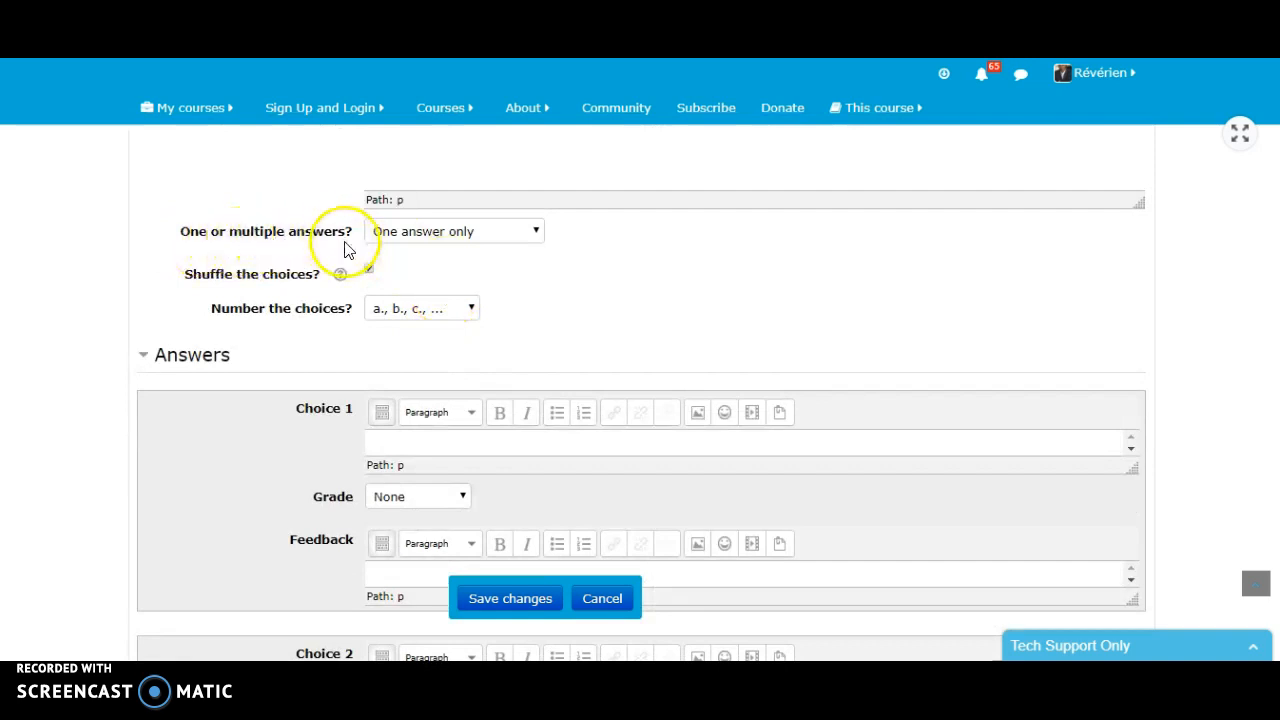
click(532, 237)
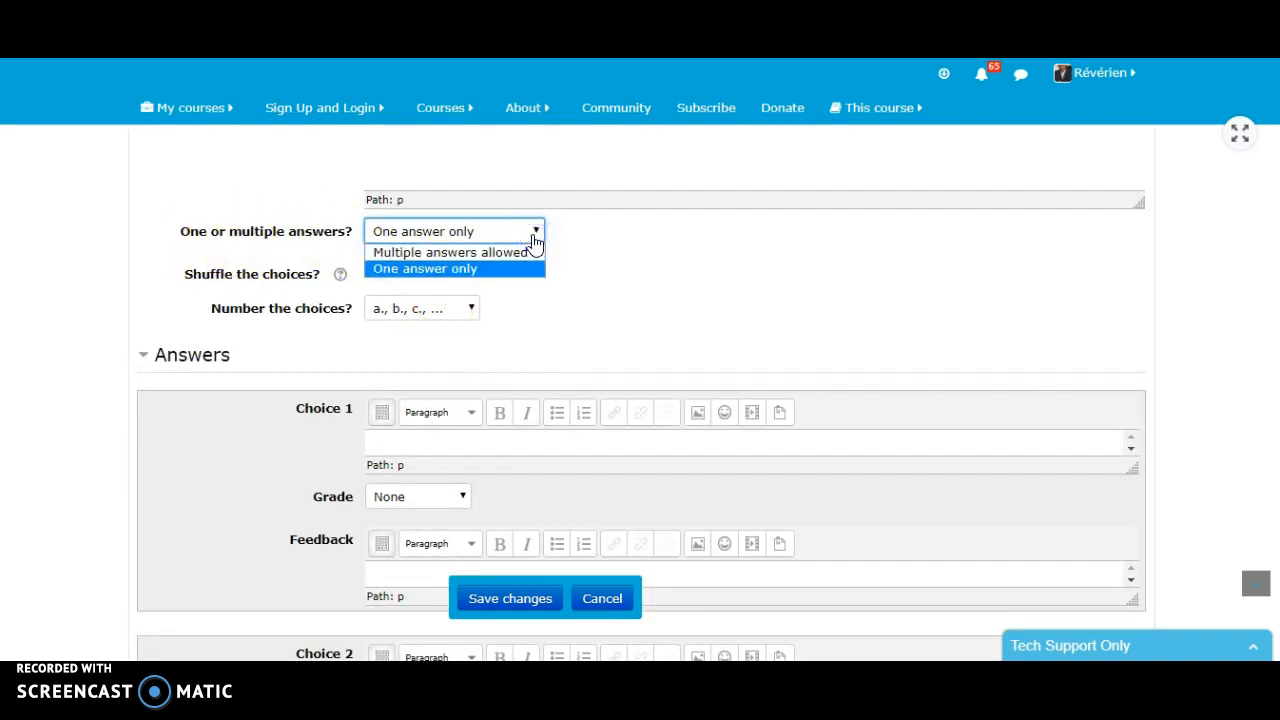
click(531, 237)
click(531, 238)
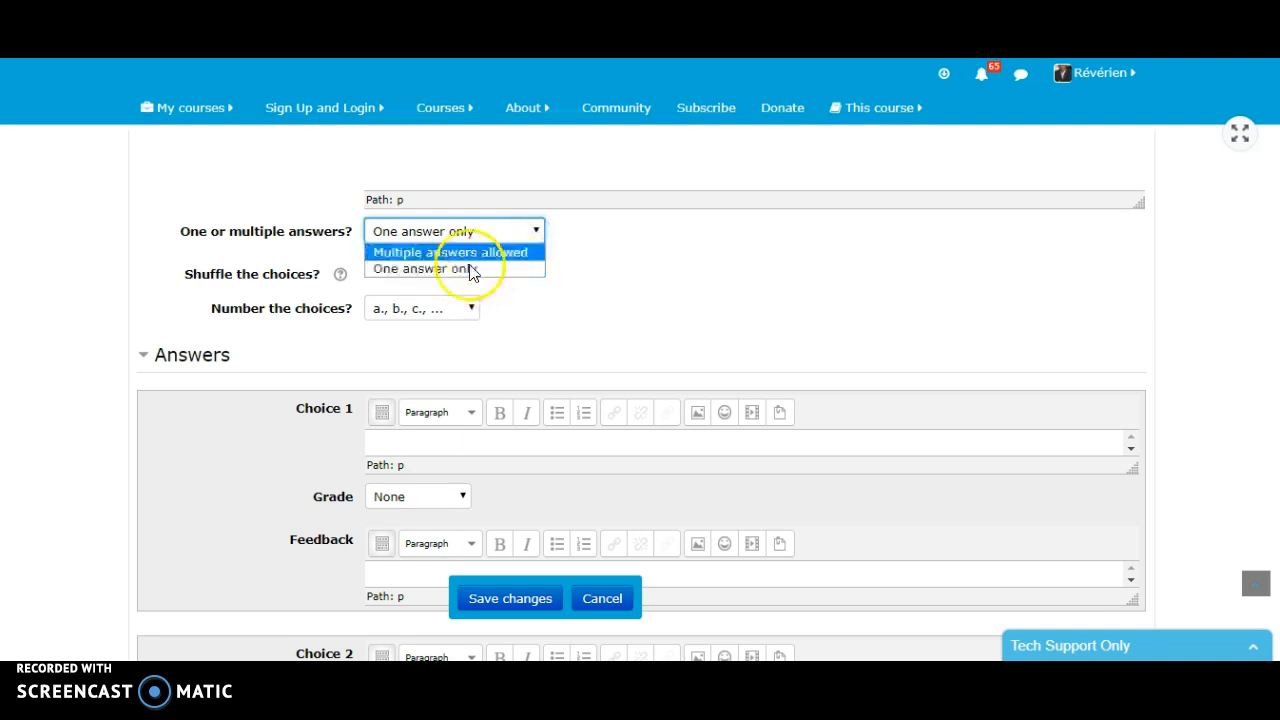
click(575, 260)
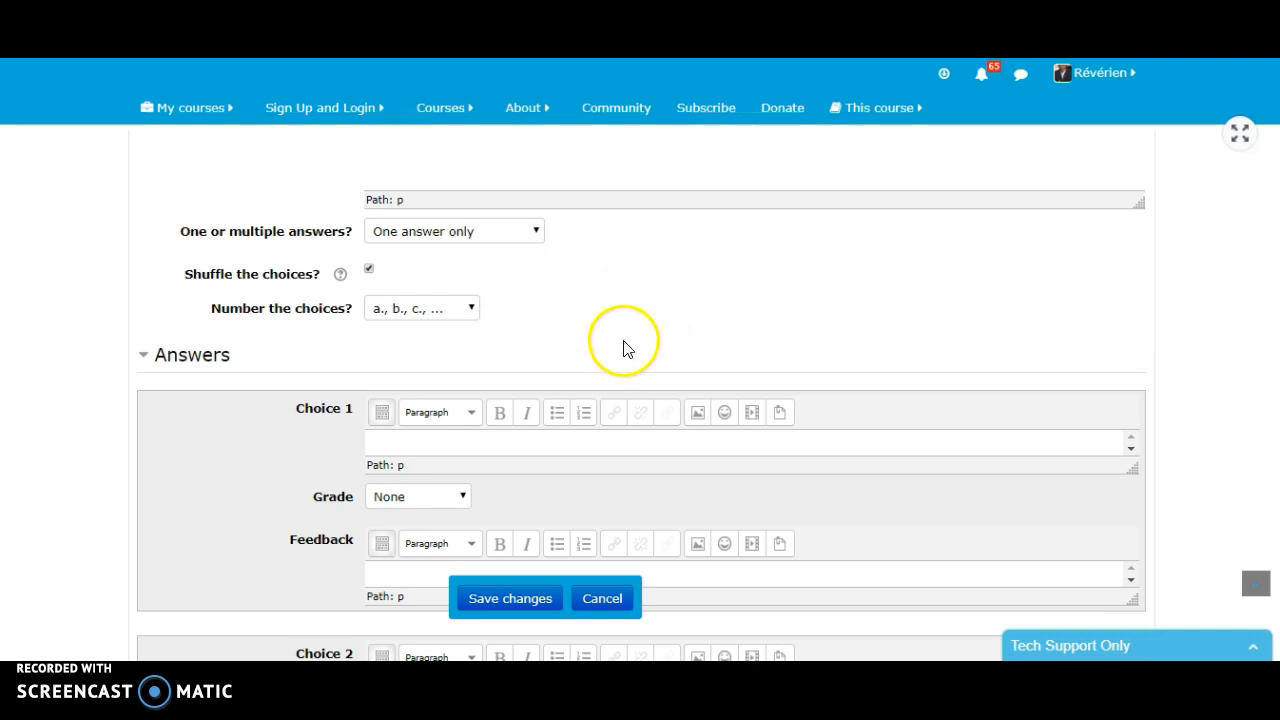
click(471, 312)
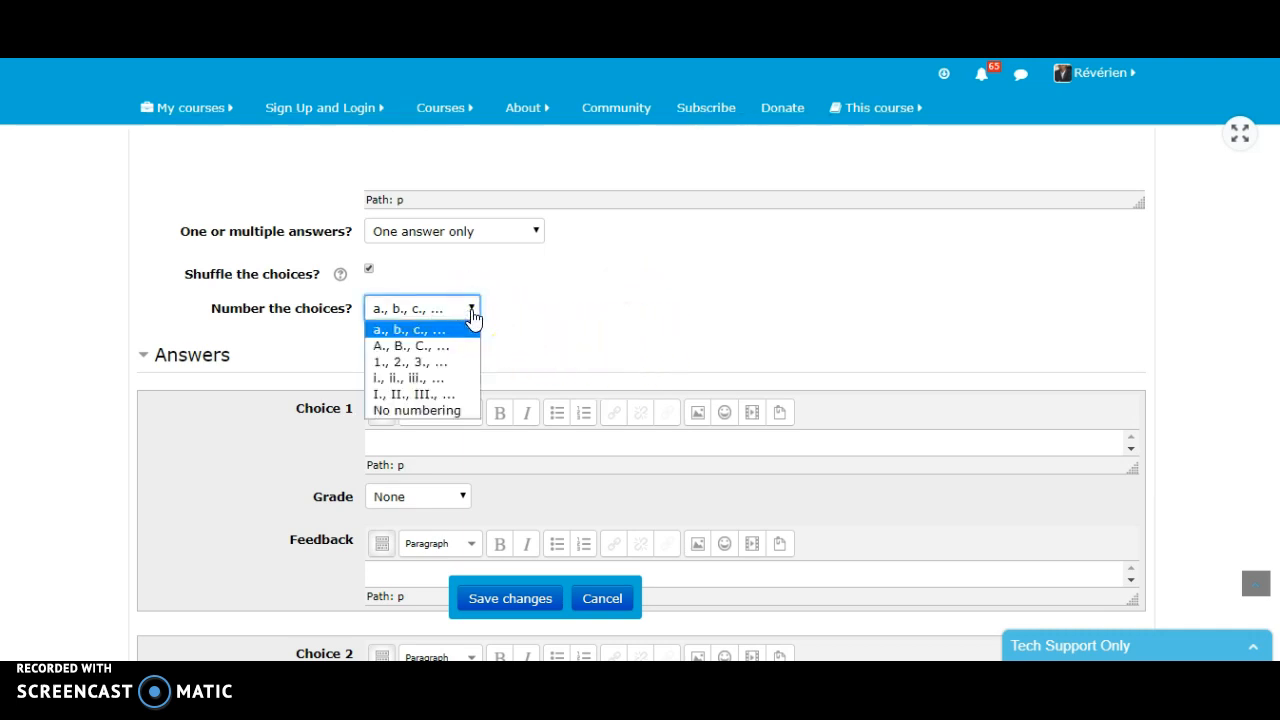
click(455, 413)
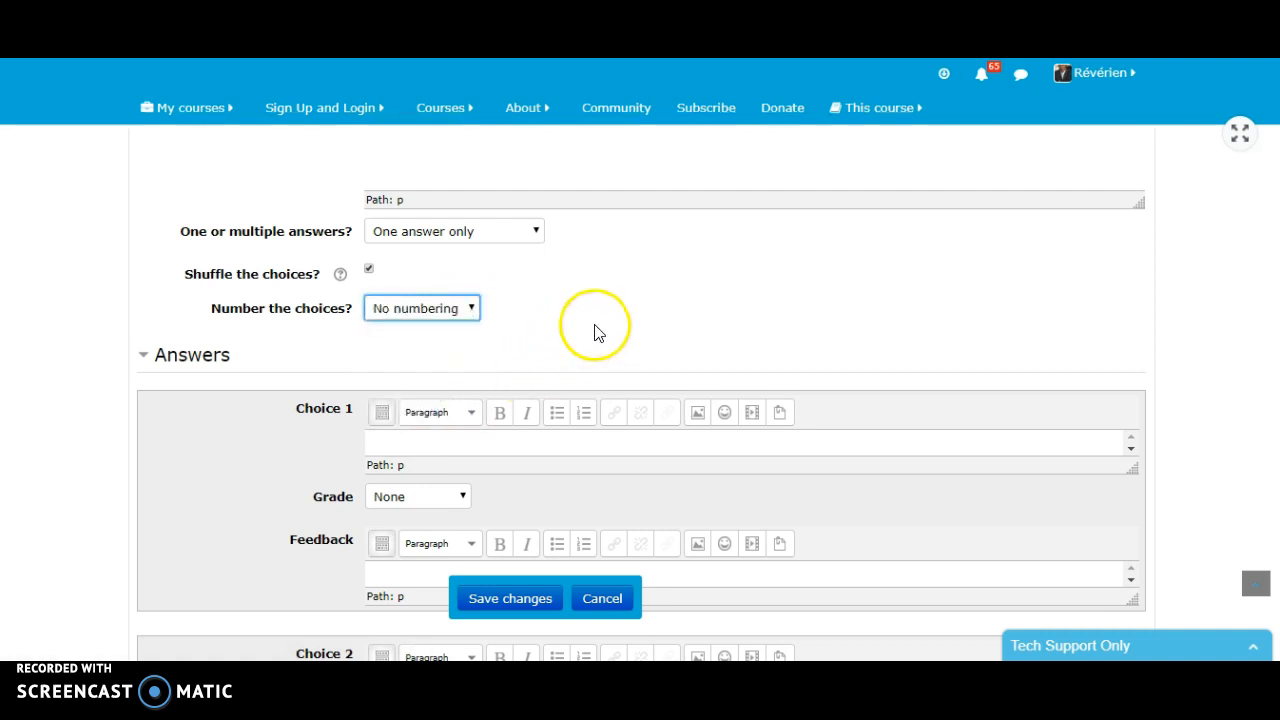
- Fill in Choice 1 as Gaborone with the feedback "Sorry!" and no grade
scroll(519, 342, down, 1)
click(519, 342)
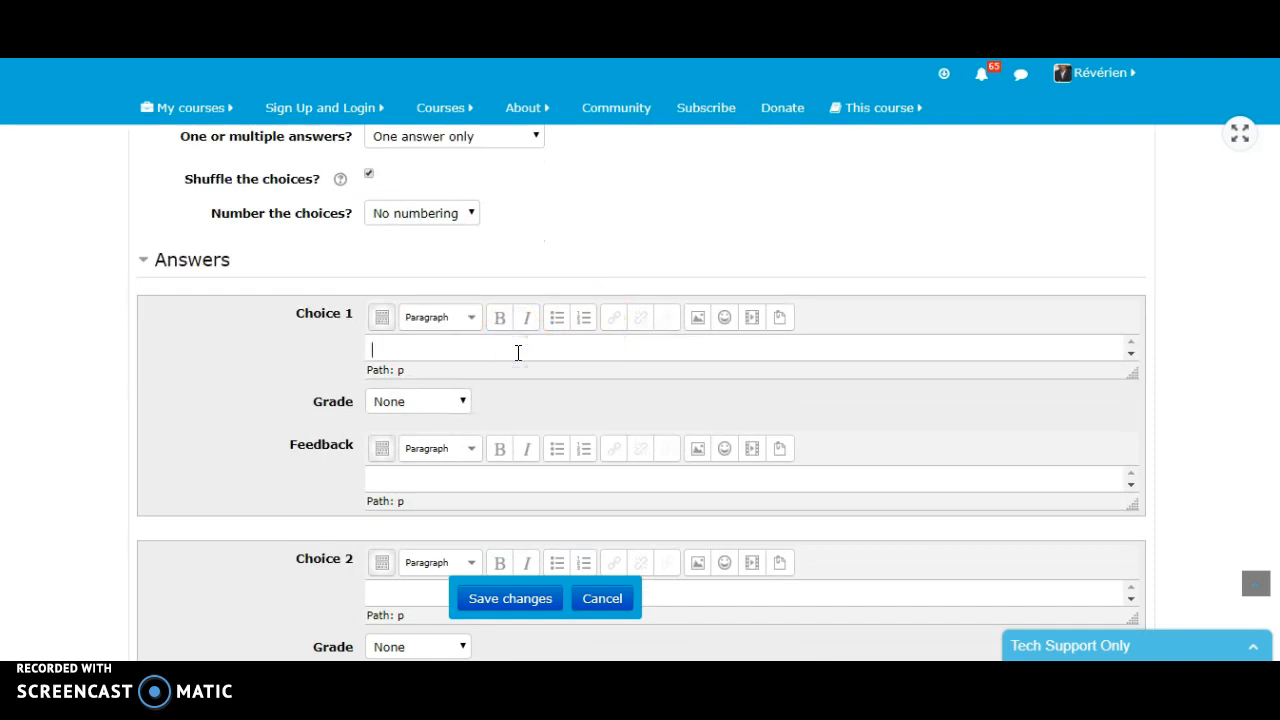
text(Ga)
click(501, 351)
text(borone)
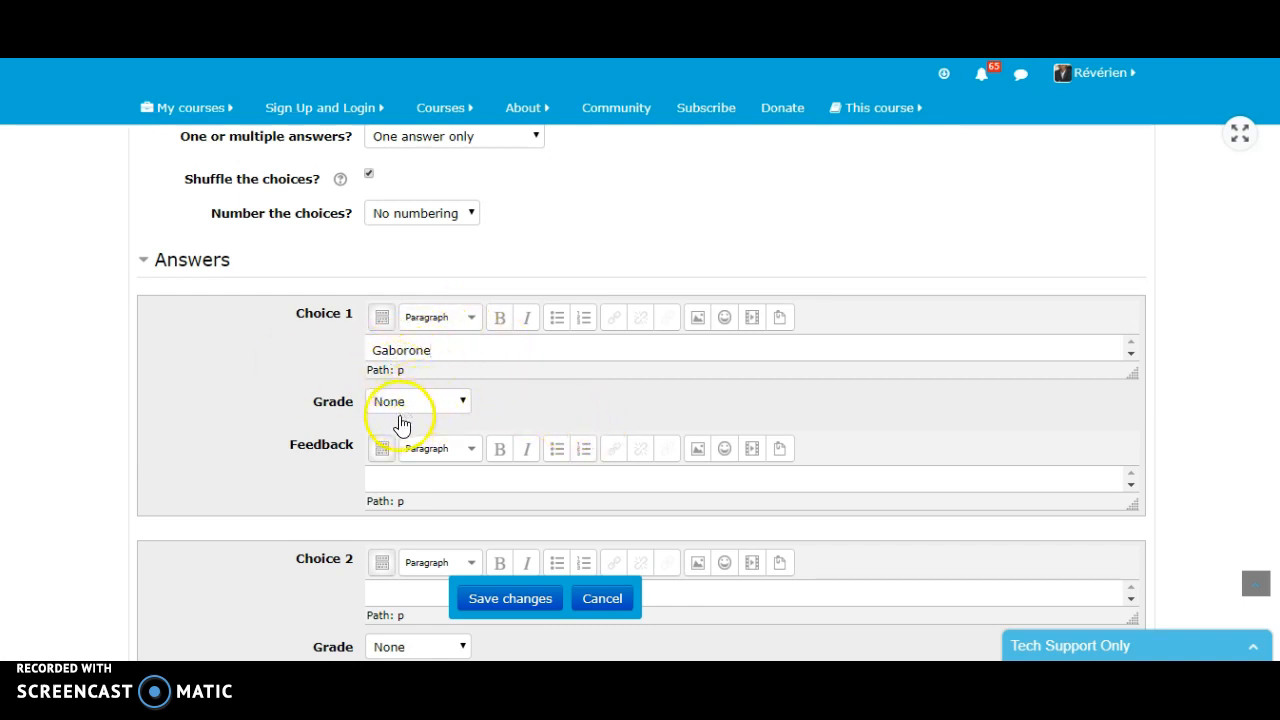
click(439, 482)
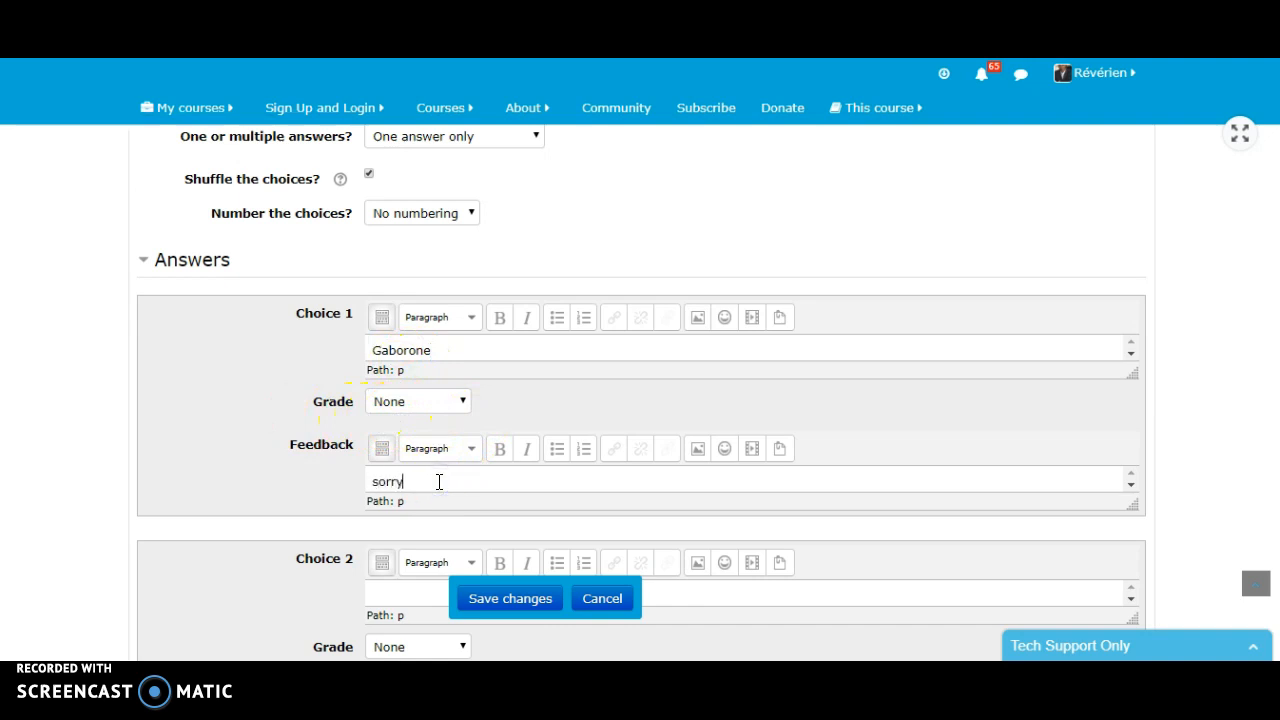
key(BackSpace)
key(BackSpace)
key(BackSpace)
text(Sorry!)
- Fill in Choice 2 as Windhoek and give it a grade of 100%
click(411, 595)
scroll(770, 500, down, 3)
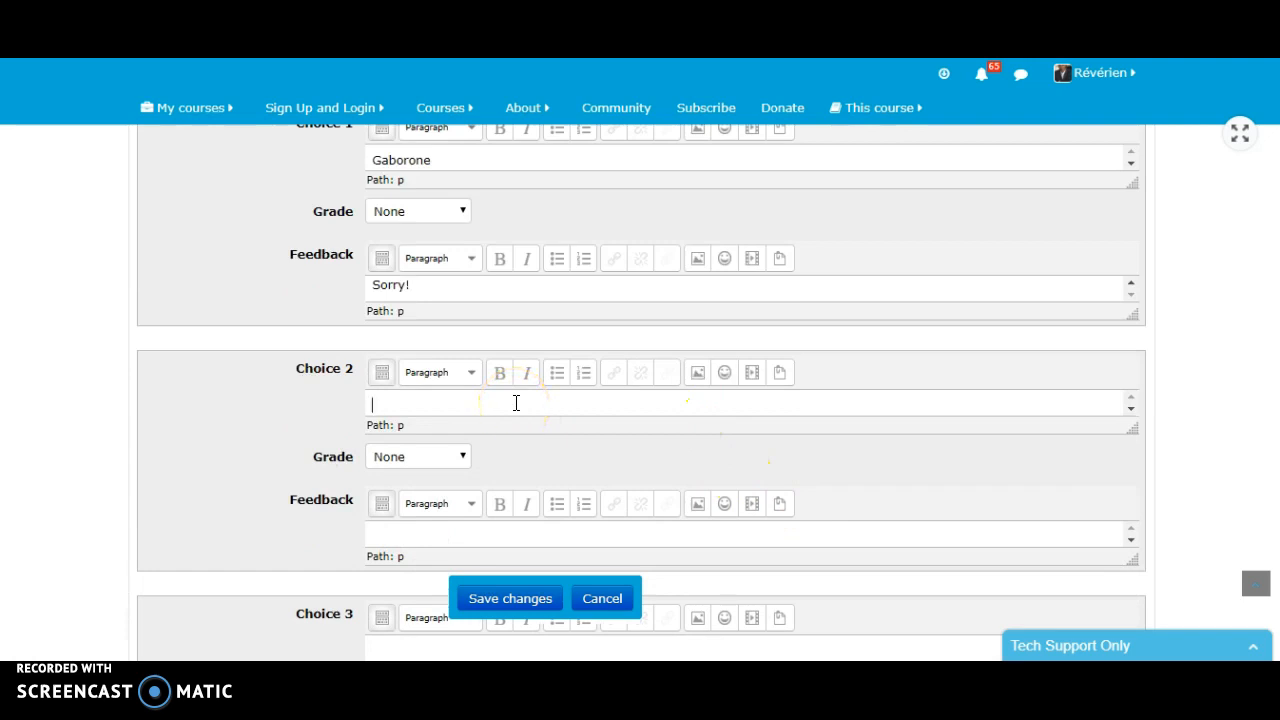
text(Windhoek)
click(463, 457)
click(392, 143)
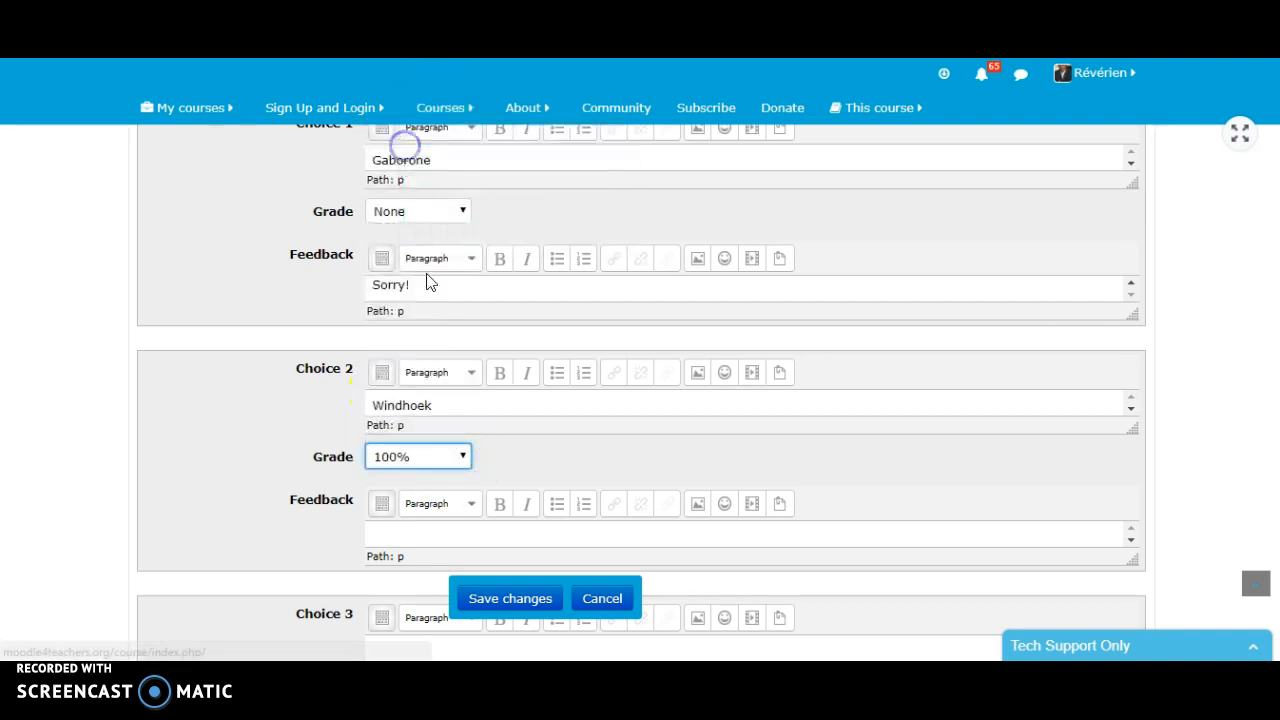
- Add the feedback "Bravo! This is the right answer." to the Windhoek choice
scroll(494, 458, down, 1)
click(455, 443)
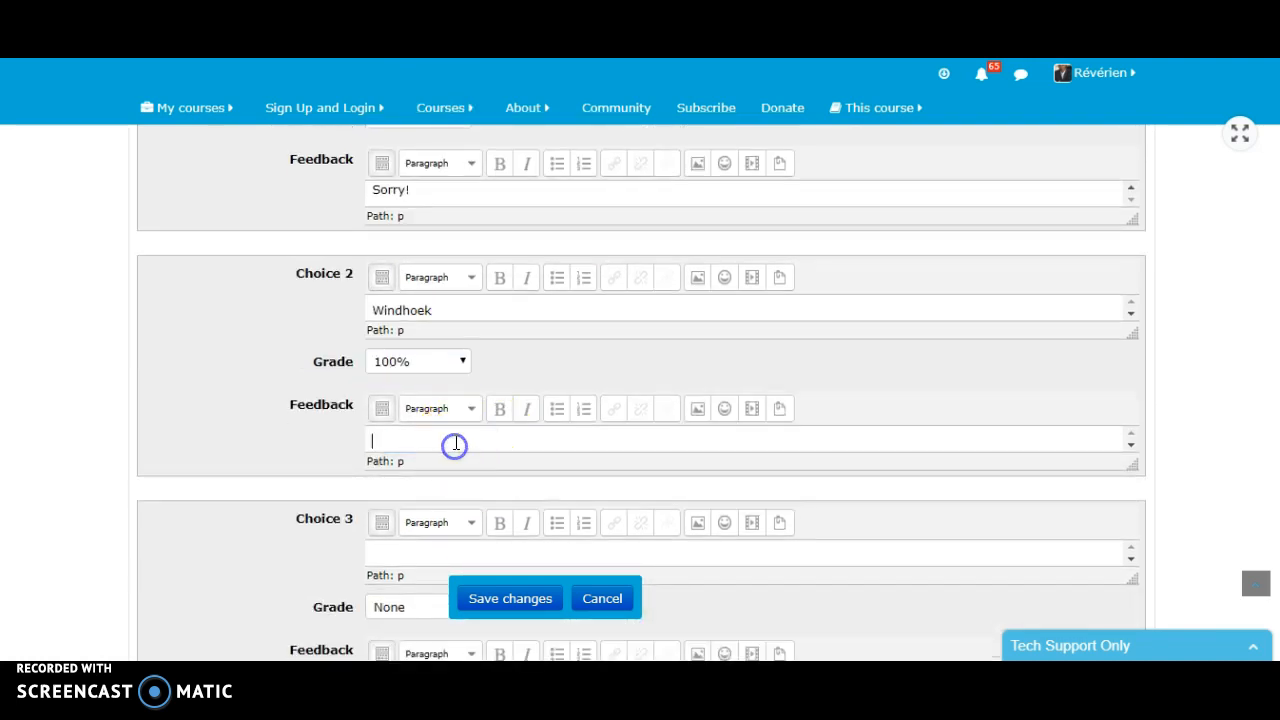
text(Bra)
text(vo! This is the right answer.)
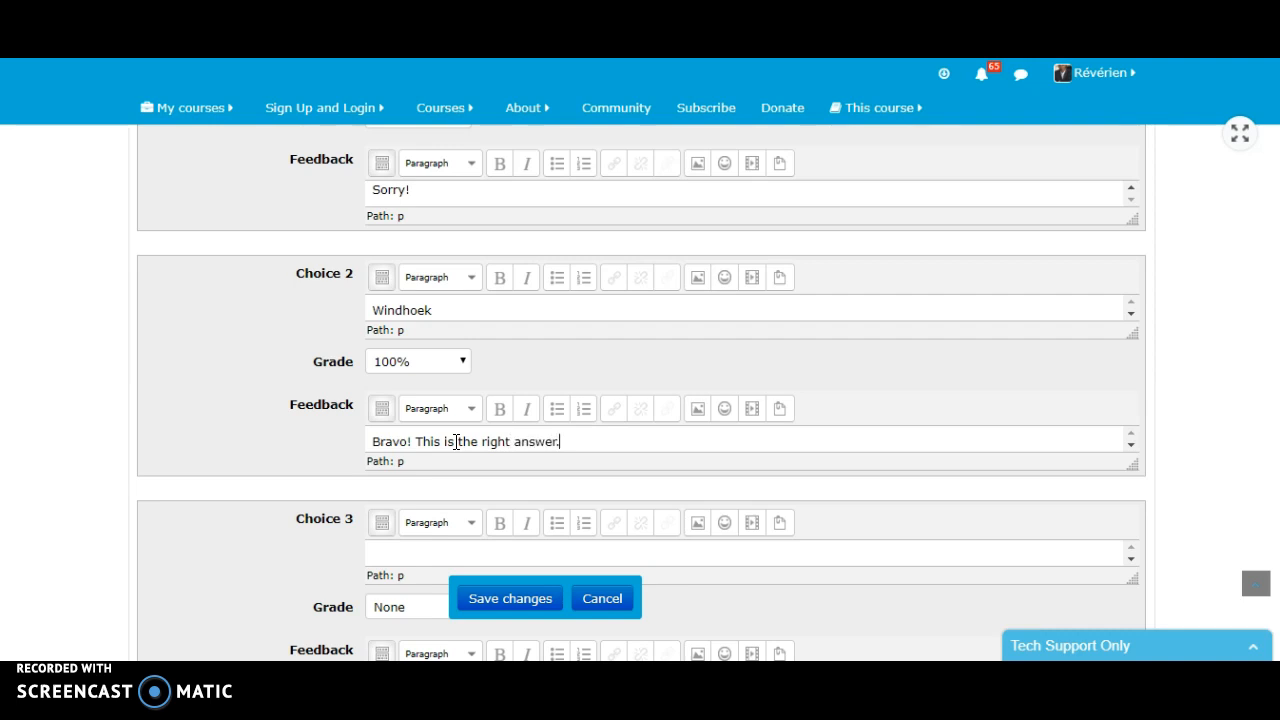
- Fill in Choice 3 as Walvis Bay with the feedback "Sorry!" and no grade
scroll(640, 509, down, 1)
click(470, 458)
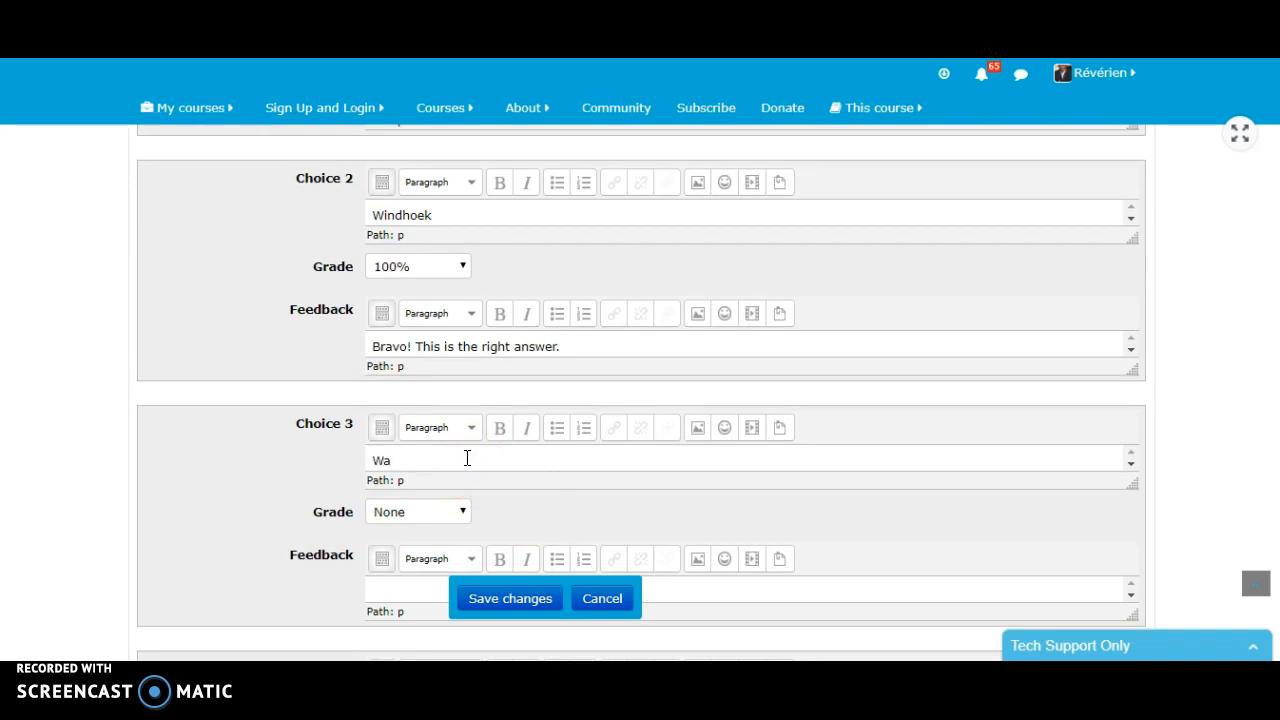
text(Walvis Bay)
scroll(517, 531, down, 2)
click(450, 398)
text(Sorry!)
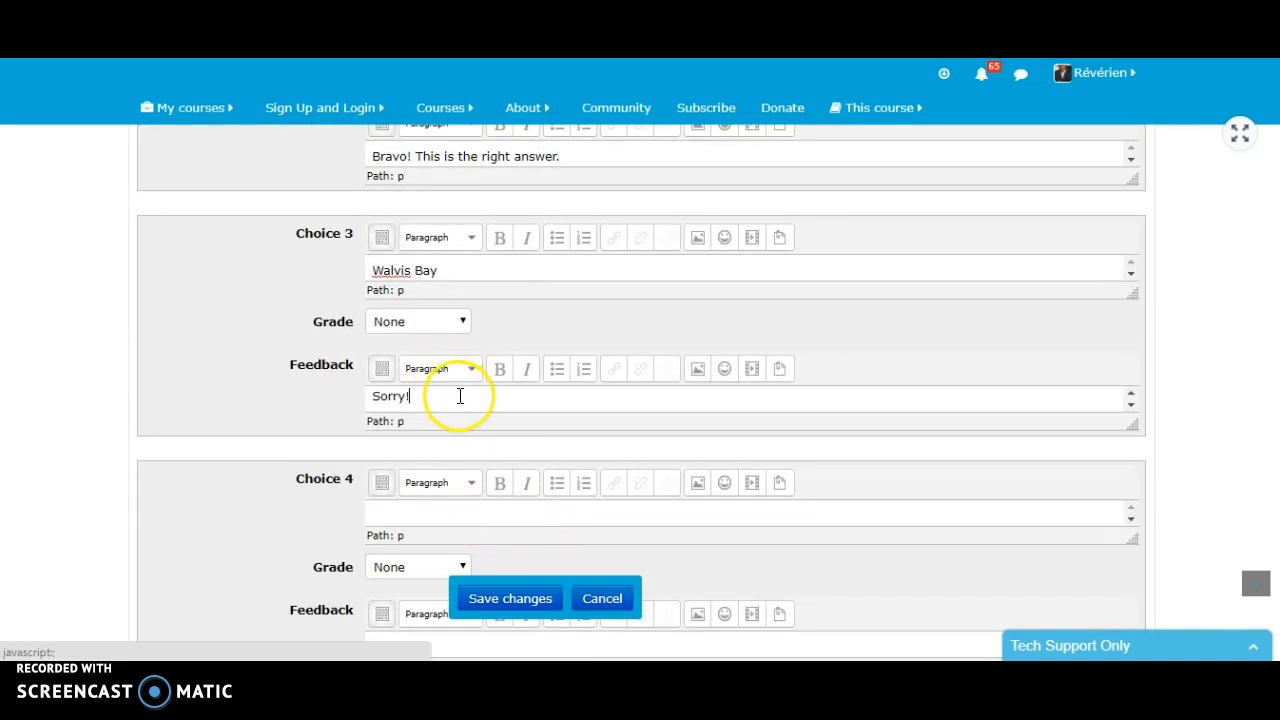
- Fill in Choice 4 as Keetmanshoop with the feedback "Sorry!" and no grade
click(459, 518)
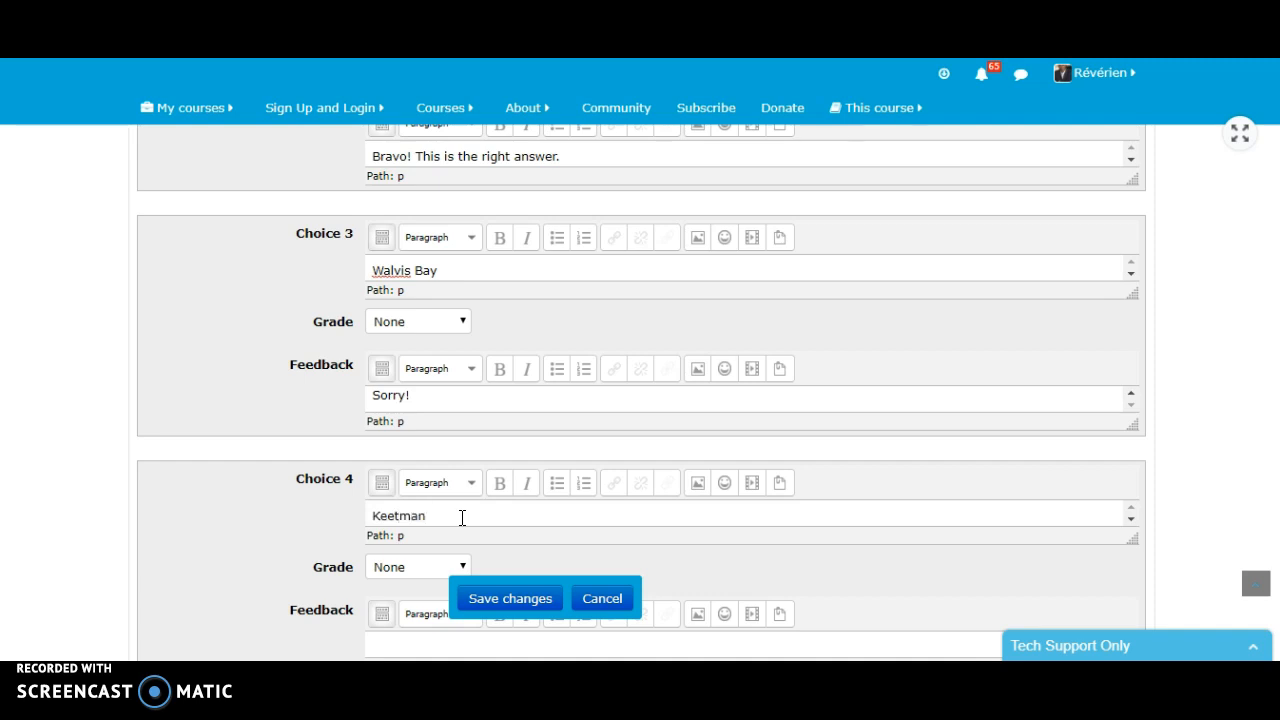
text(oop)
scroll(466, 491, down, 2)
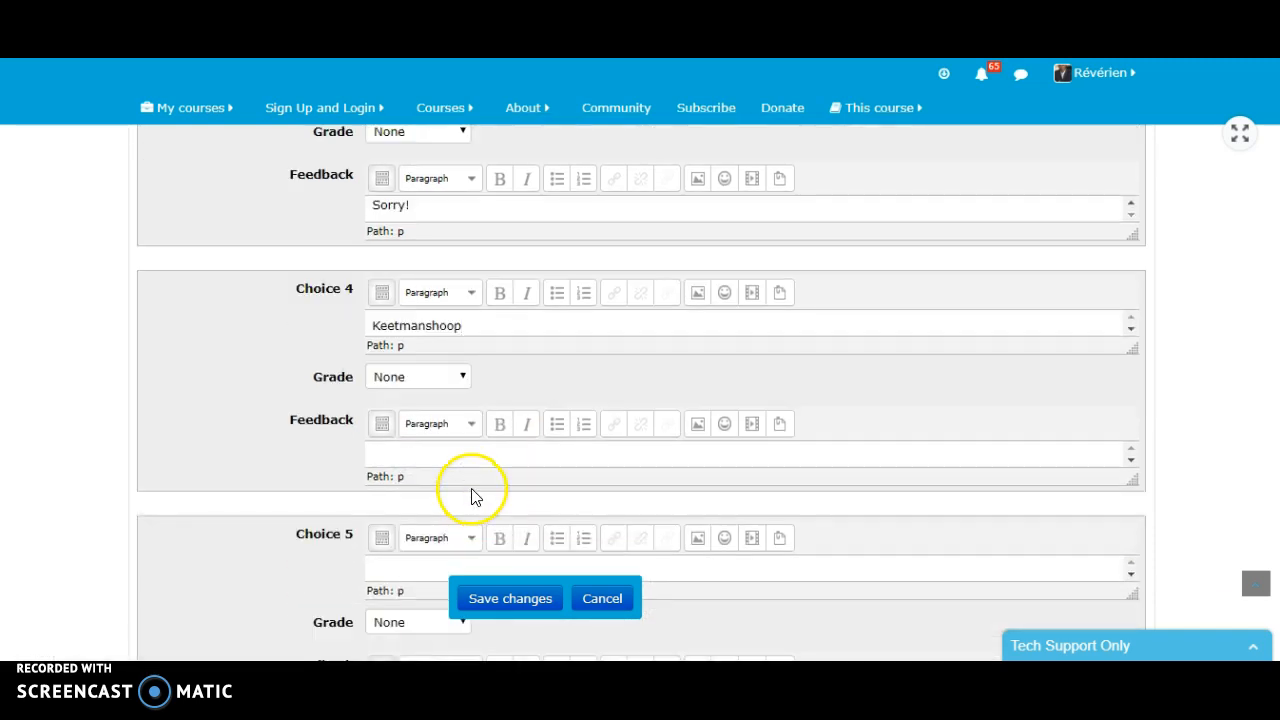
click(434, 458)
text(Sorry!)
- Leave Choice 5 empty and save the Namibia question, returning to the quiz editing page
scroll(400, 458, down, 4)
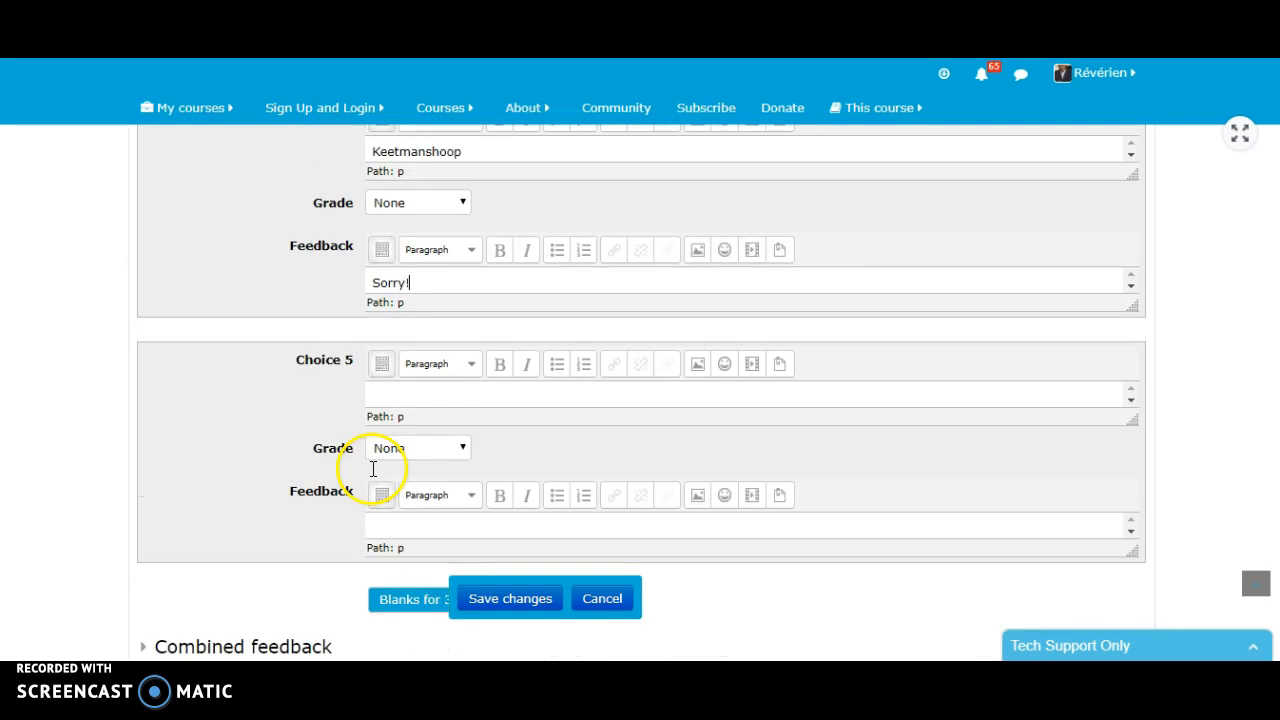
scroll(545, 415, down, 3)
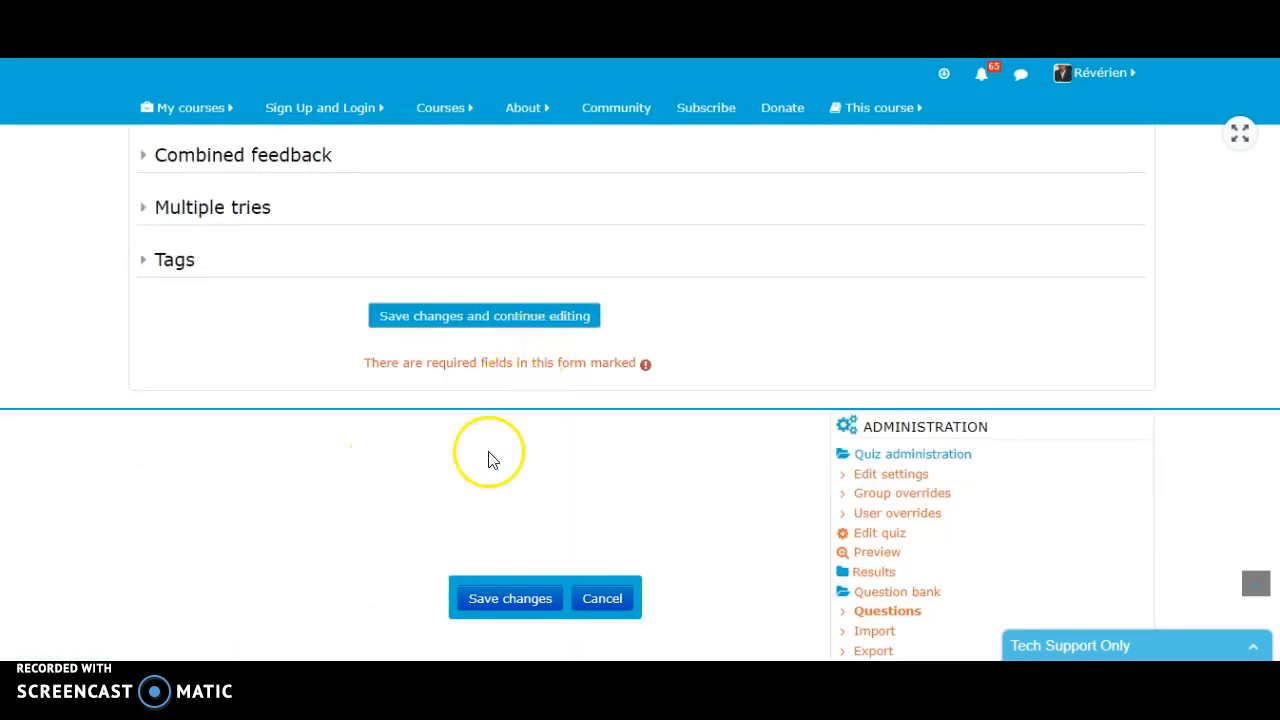
click(513, 619)
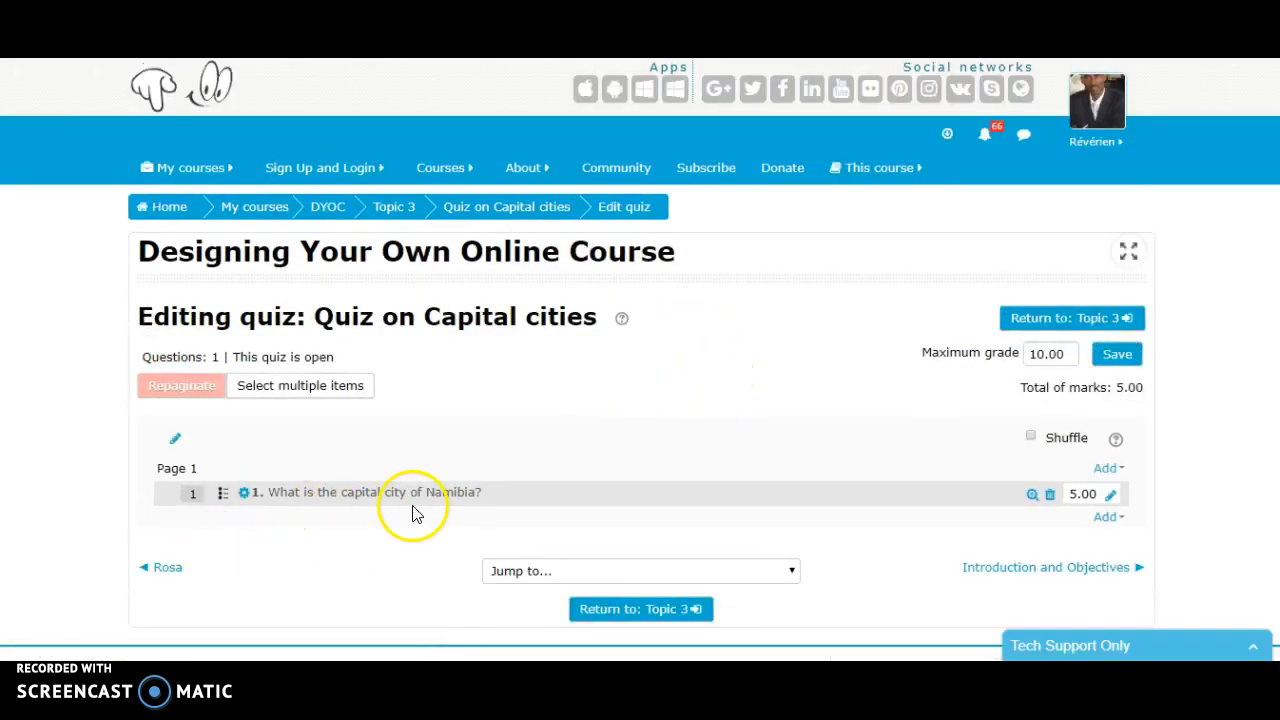
- Add another new question of type Multiple choice after the Namibia question on Page 1
scroll(1115, 470, down, 1)
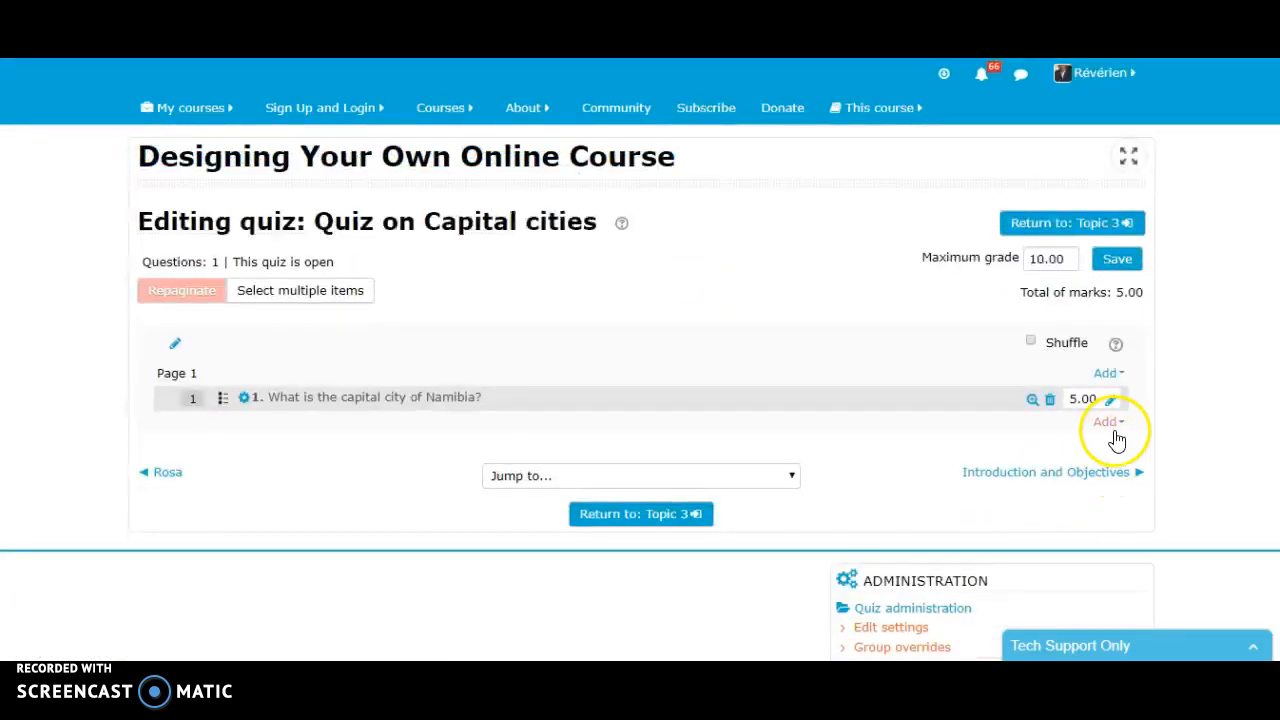
click(1108, 422)
click(1078, 370)
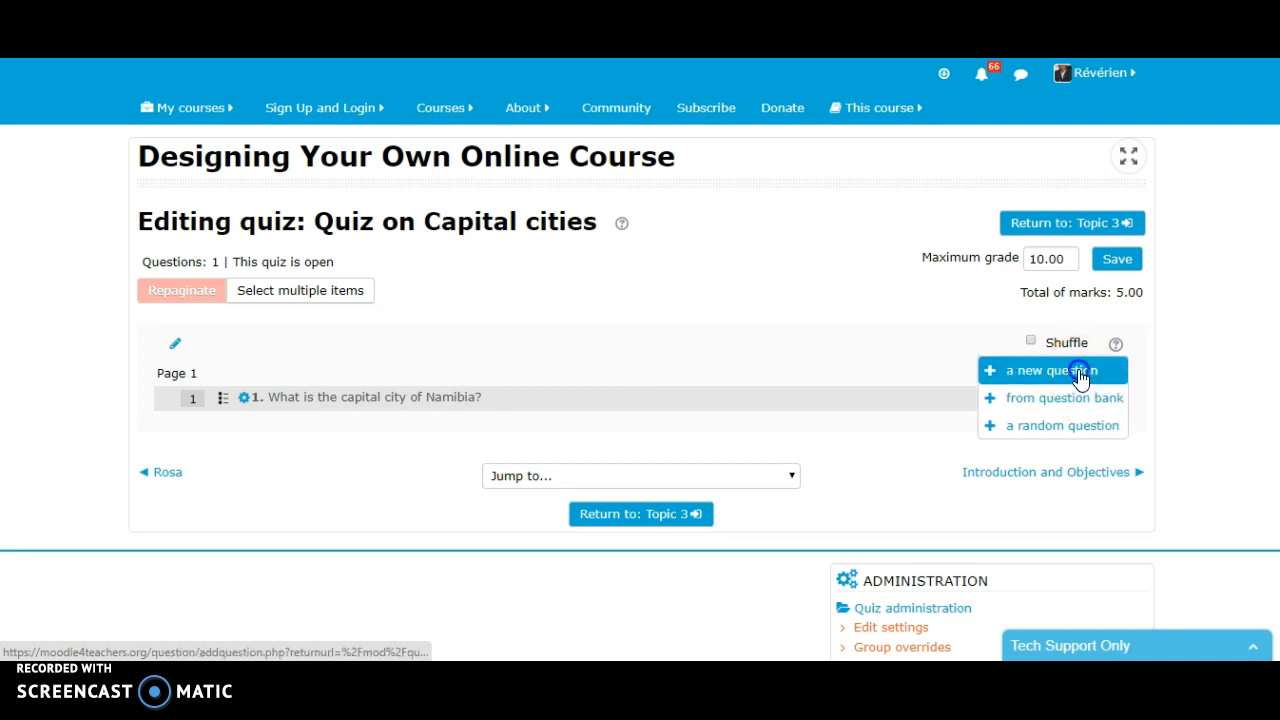
drag(620, 225, 606, 357)
click(519, 316)
click(593, 605)
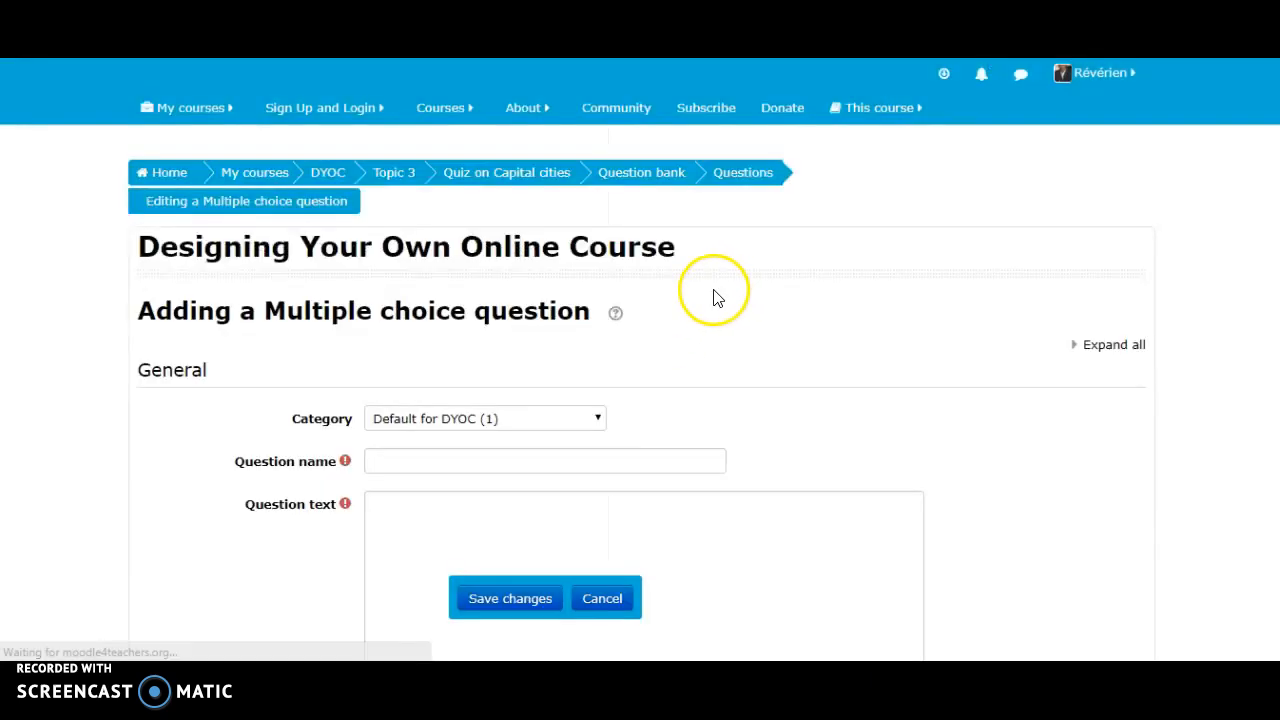
- Name the second multiple choice question "2."
click(529, 495)
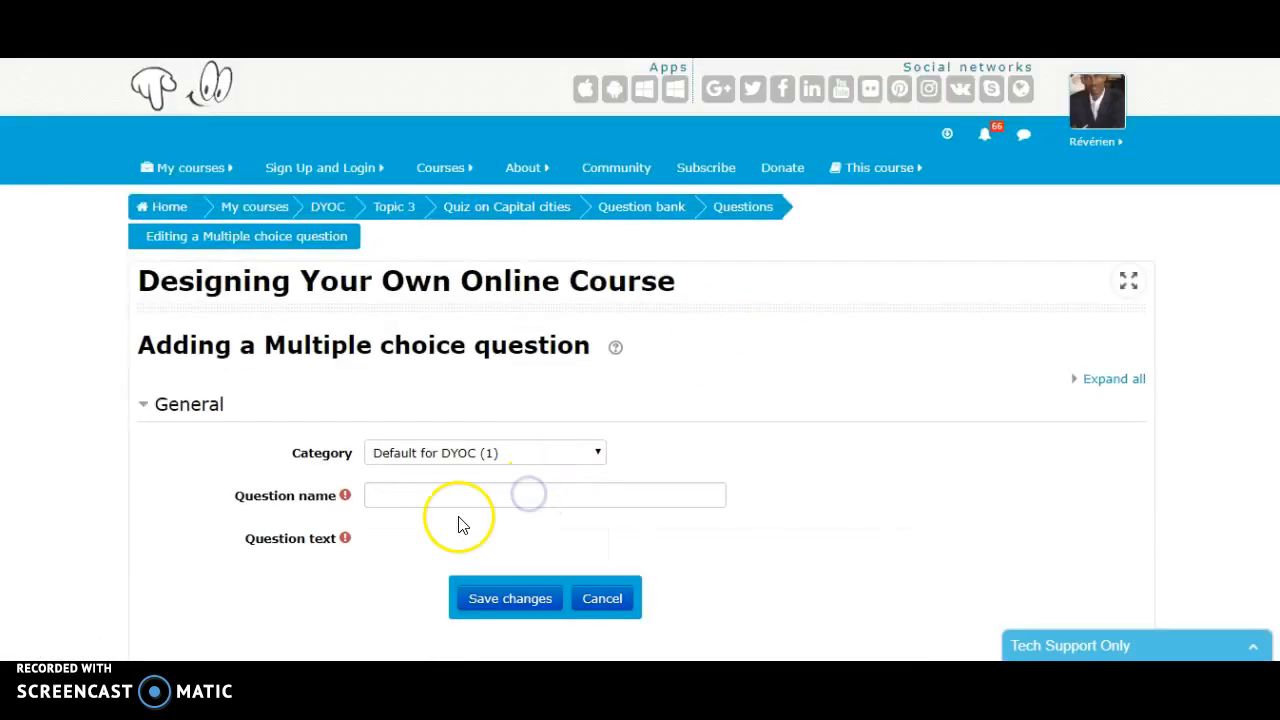
scroll(457, 500, down, 2)
click(418, 305)
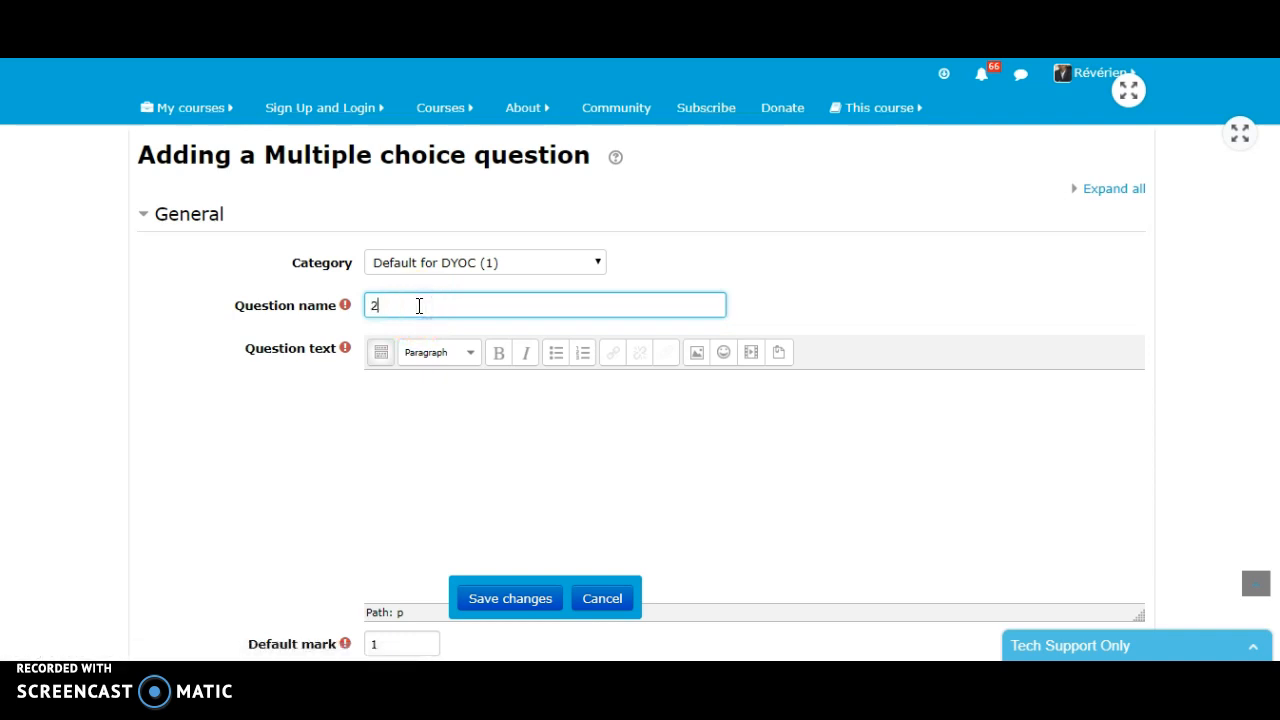
- Enter "What is the capital city of Ethiopia?" as the question text of the second question
click(459, 410)
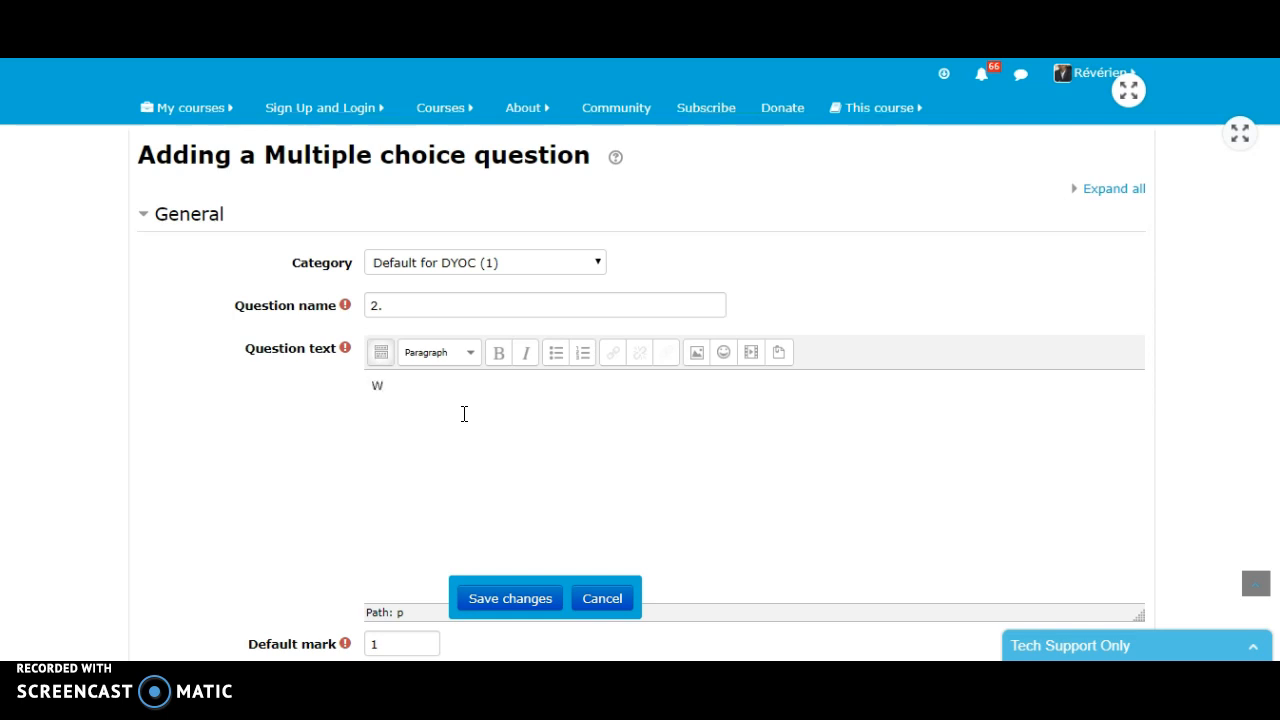
text(What is the capital c)
click(433, 409)
text(ity of ethiop)
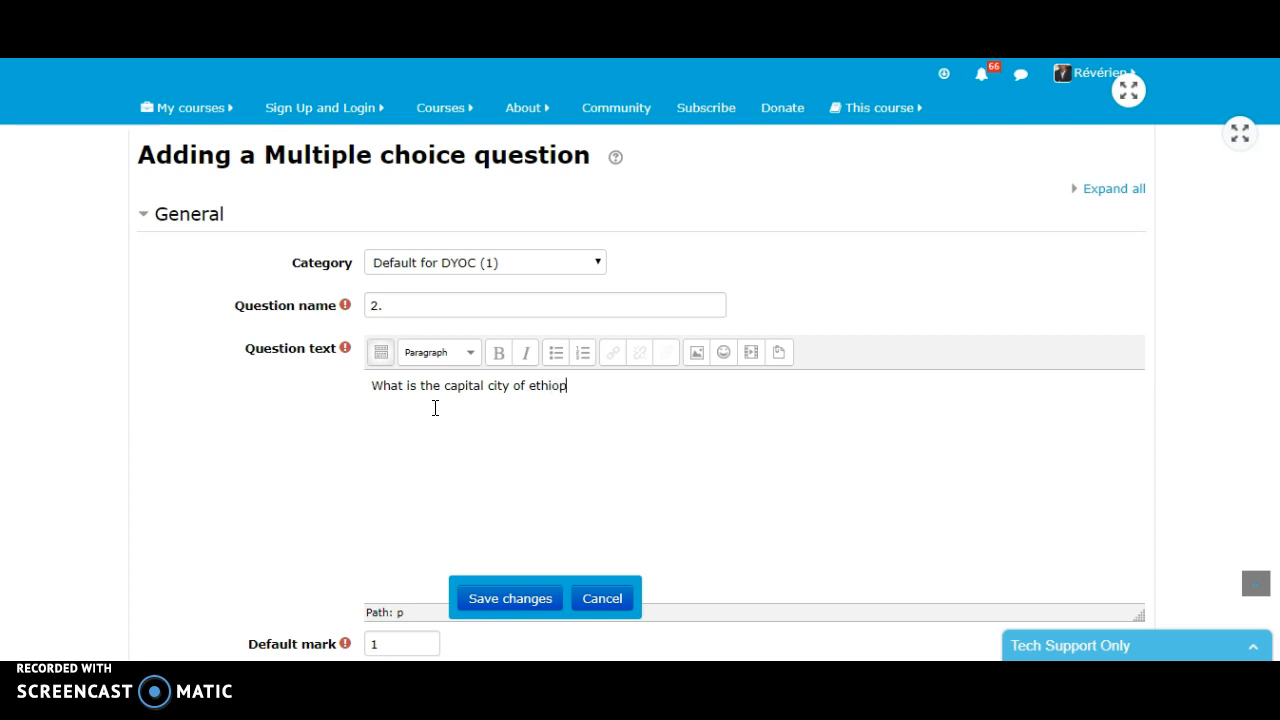
text(ia?)
click(530, 389)
drag(529, 389, 538, 389)
text(E)
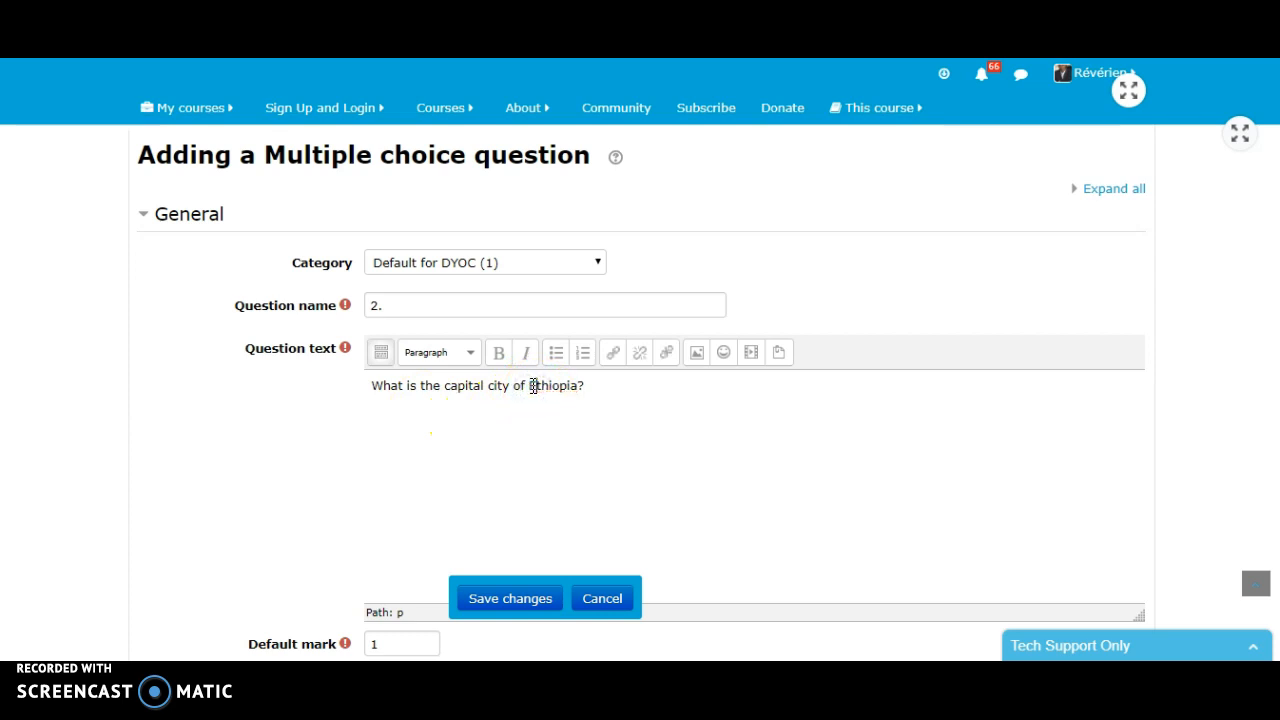
- Set the question's default mark to 5 and the numbering of its choices to No numbering
scroll(551, 400, down, 4)
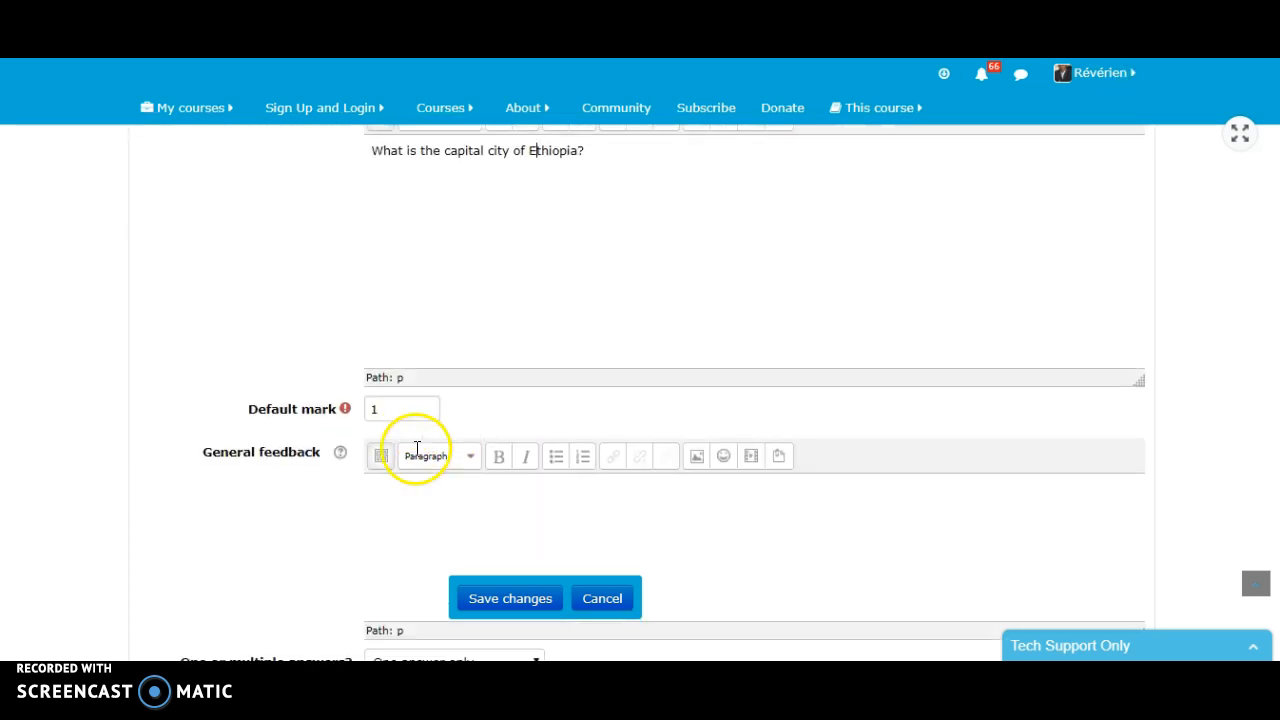
drag(380, 265, 360, 279)
text(5)
scroll(423, 515, down, 2)
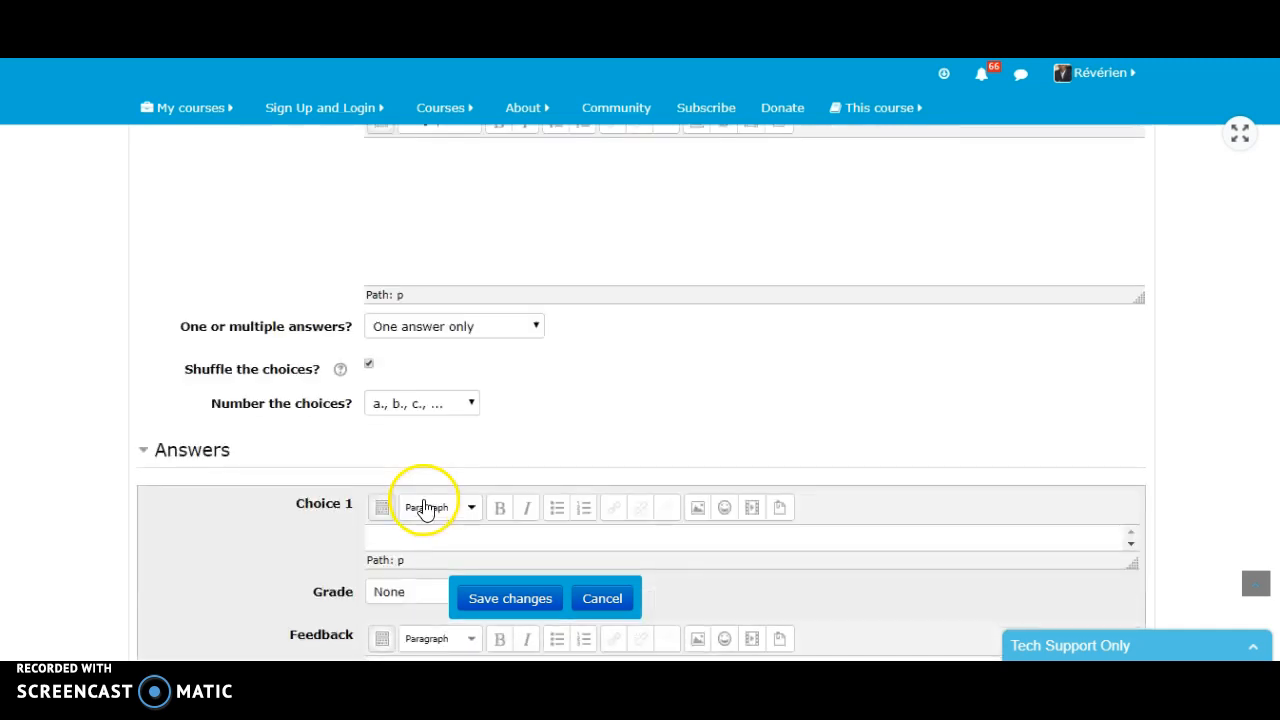
scroll(400, 420, up, 1)
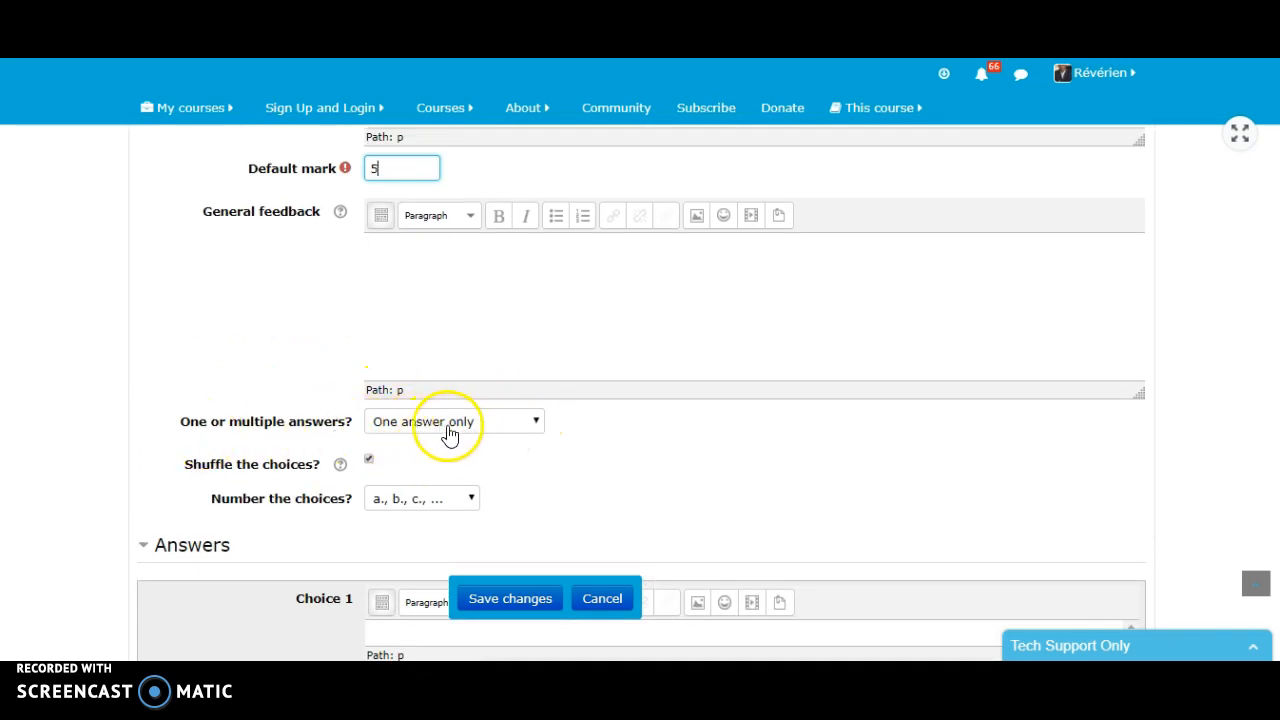
click(472, 497)
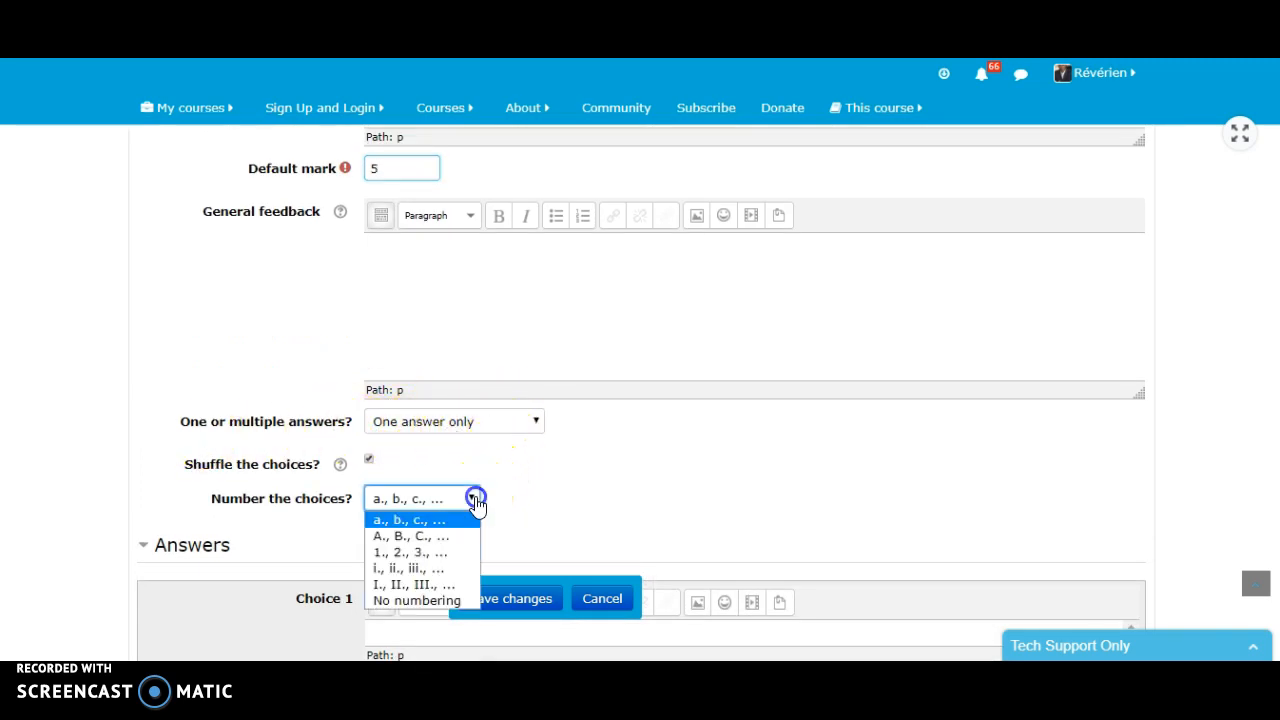
click(430, 602)
- Fill in Choice 1 as Addis Ababa with a grade of 100% and the feedback "Congs!"
scroll(600, 480, down, 3)
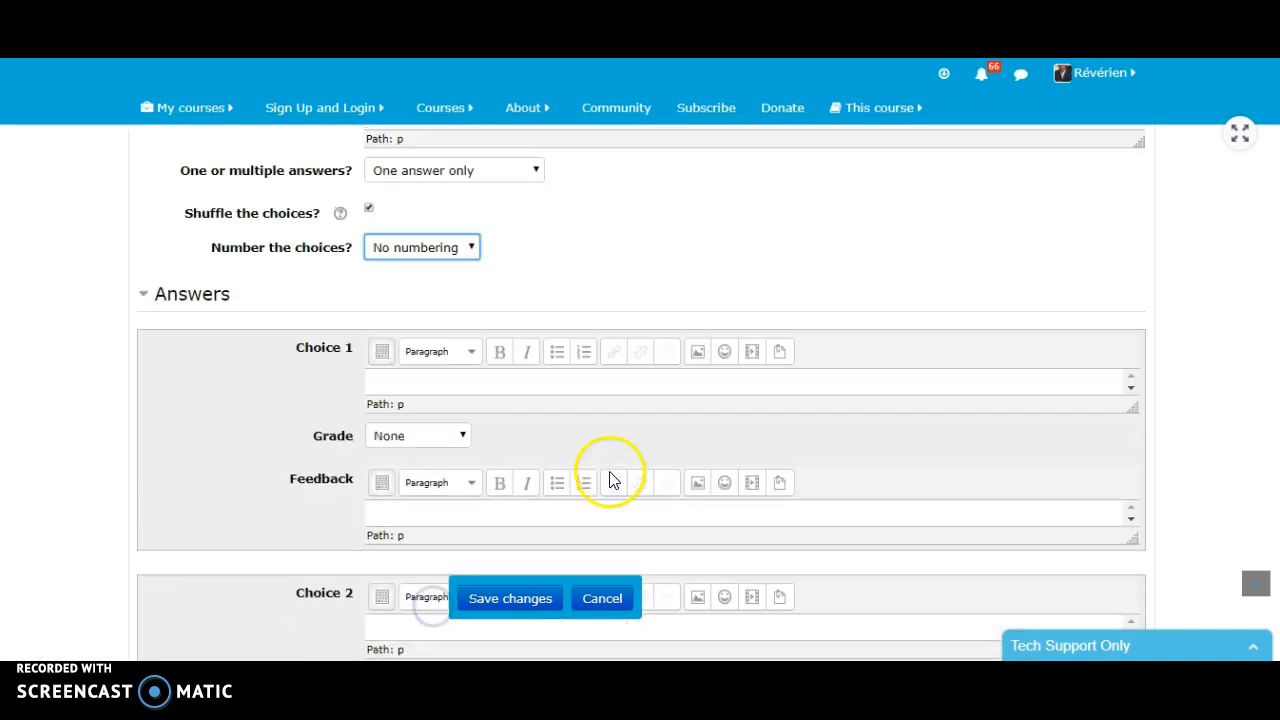
click(460, 350)
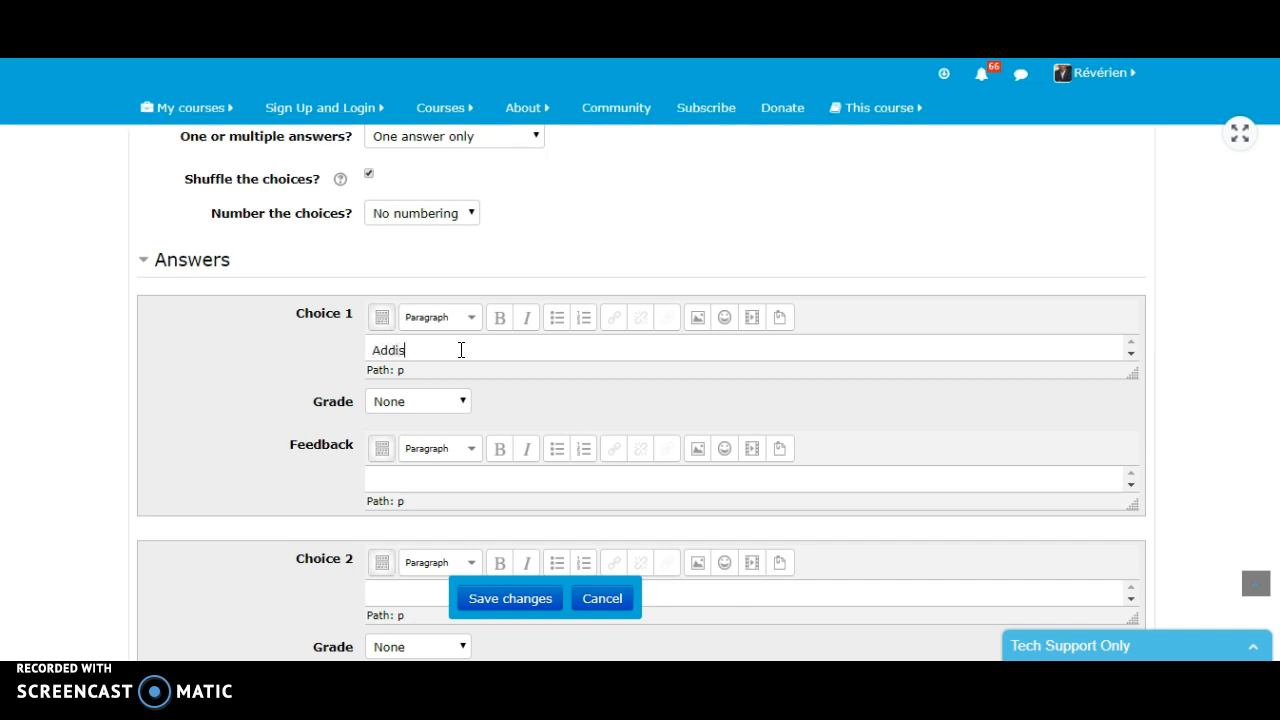
text(Addis Ababa)
click(460, 400)
click(415, 90)
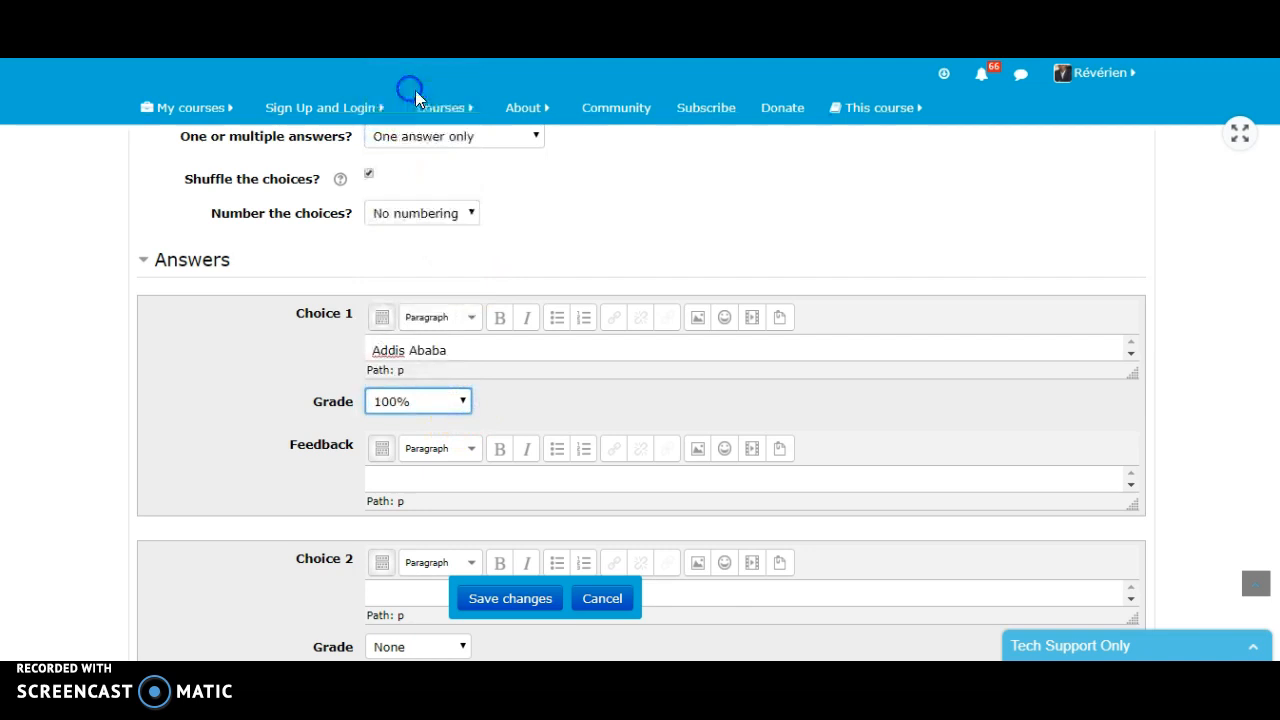
click(411, 478)
text(d)
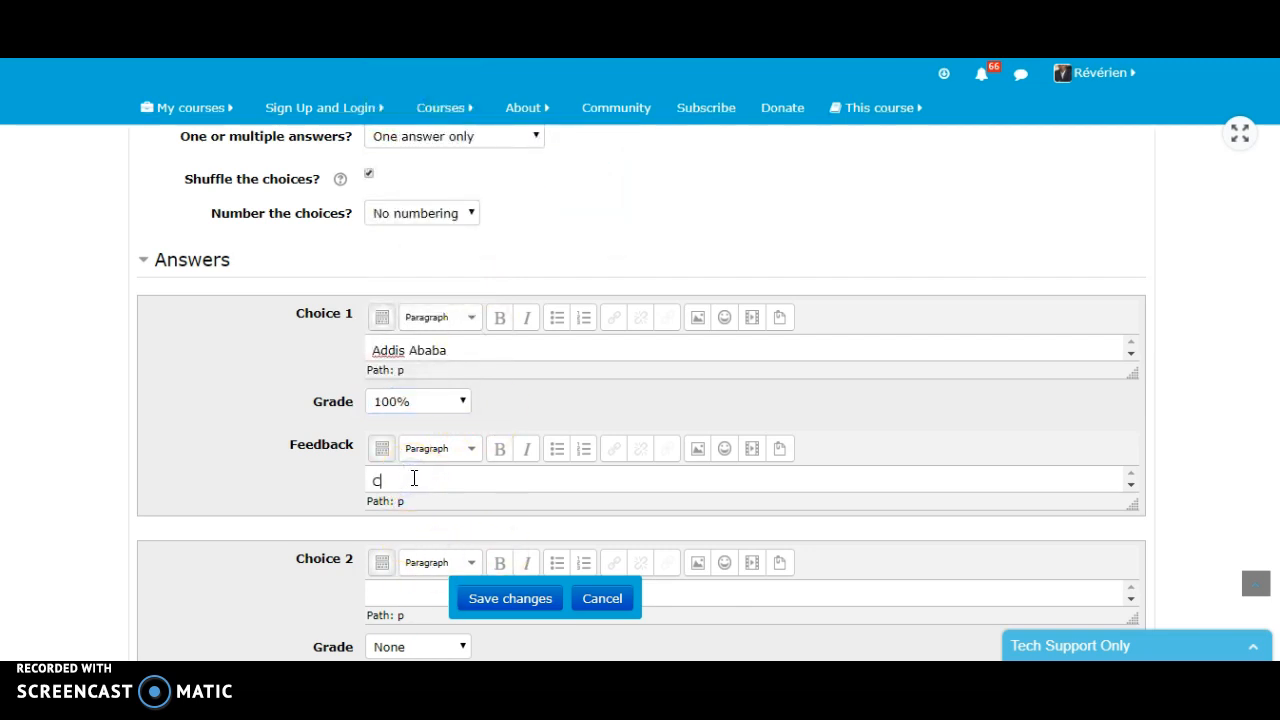
text(ongs!)
- Fill in Choice 2 as Dire Dawa with the feedback "Sorry!" and no grade
scroll(520, 429, down, 3)
click(430, 303)
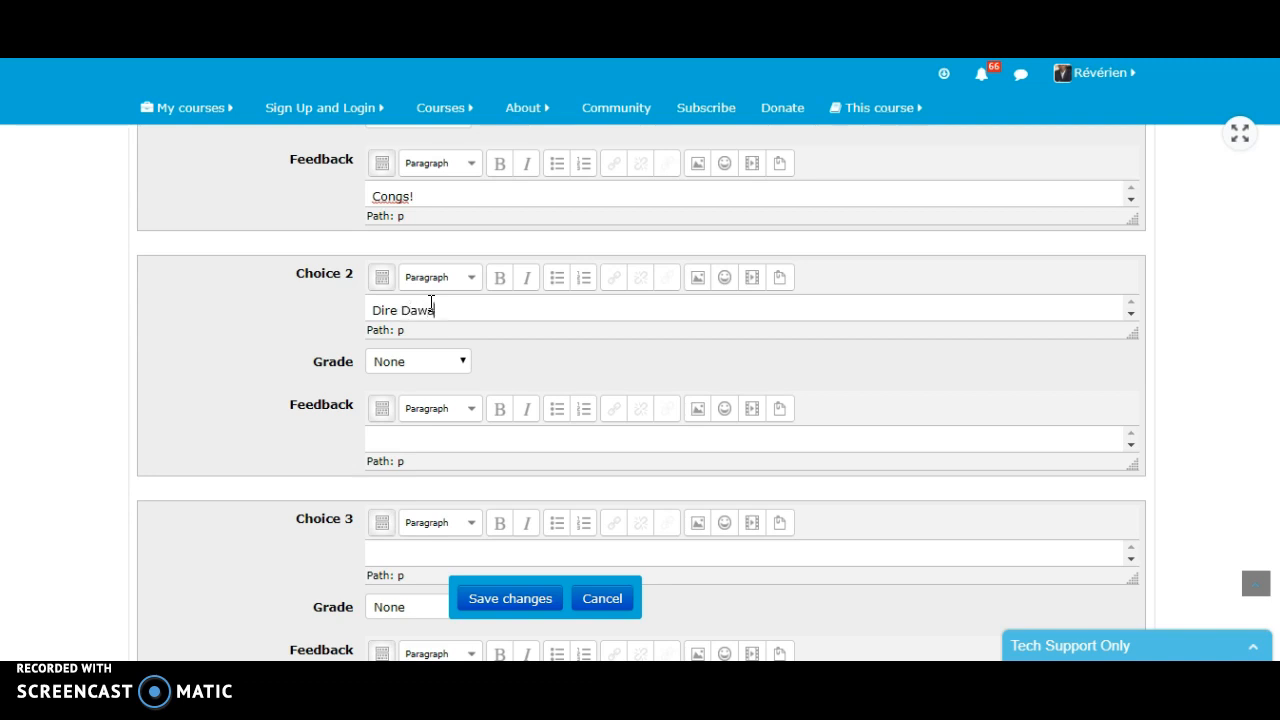
click(415, 443)
text(Sorry!)
- Fill in Choice 3 as Douala with the feedback "Sorry!" and no grade
scroll(440, 450, down, 2)
click(439, 457)
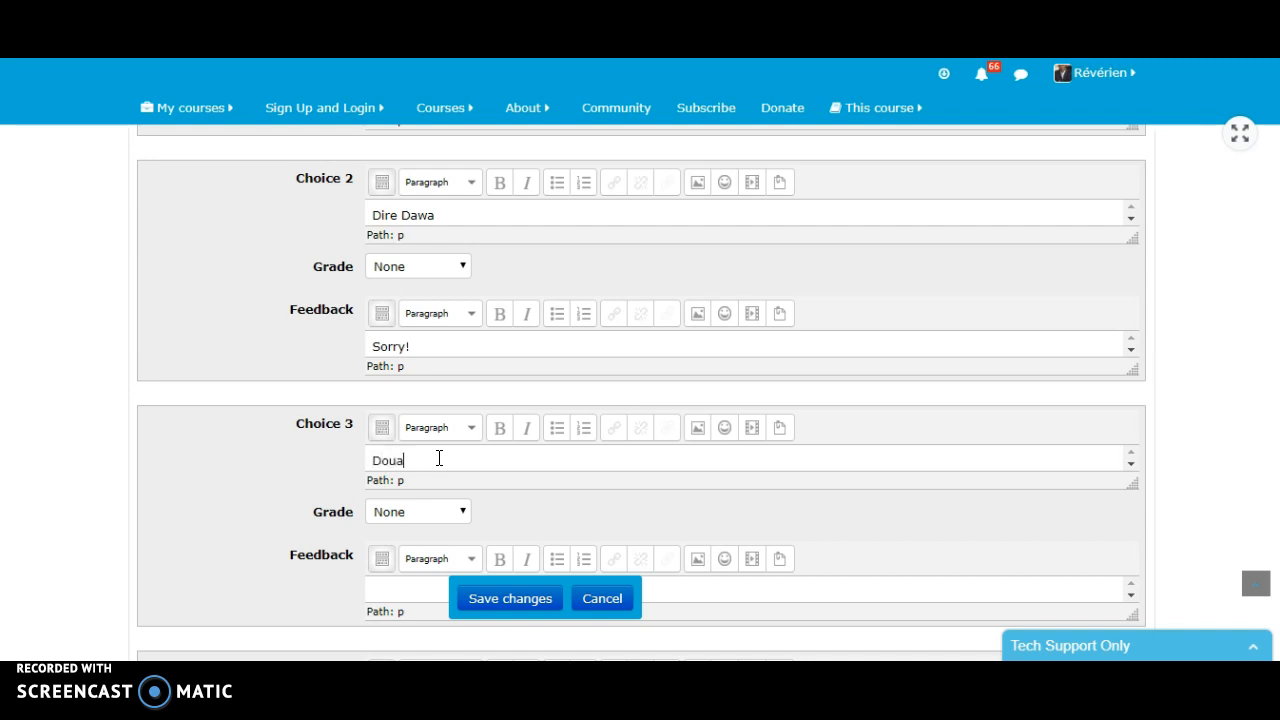
scroll(486, 480, down, 2)
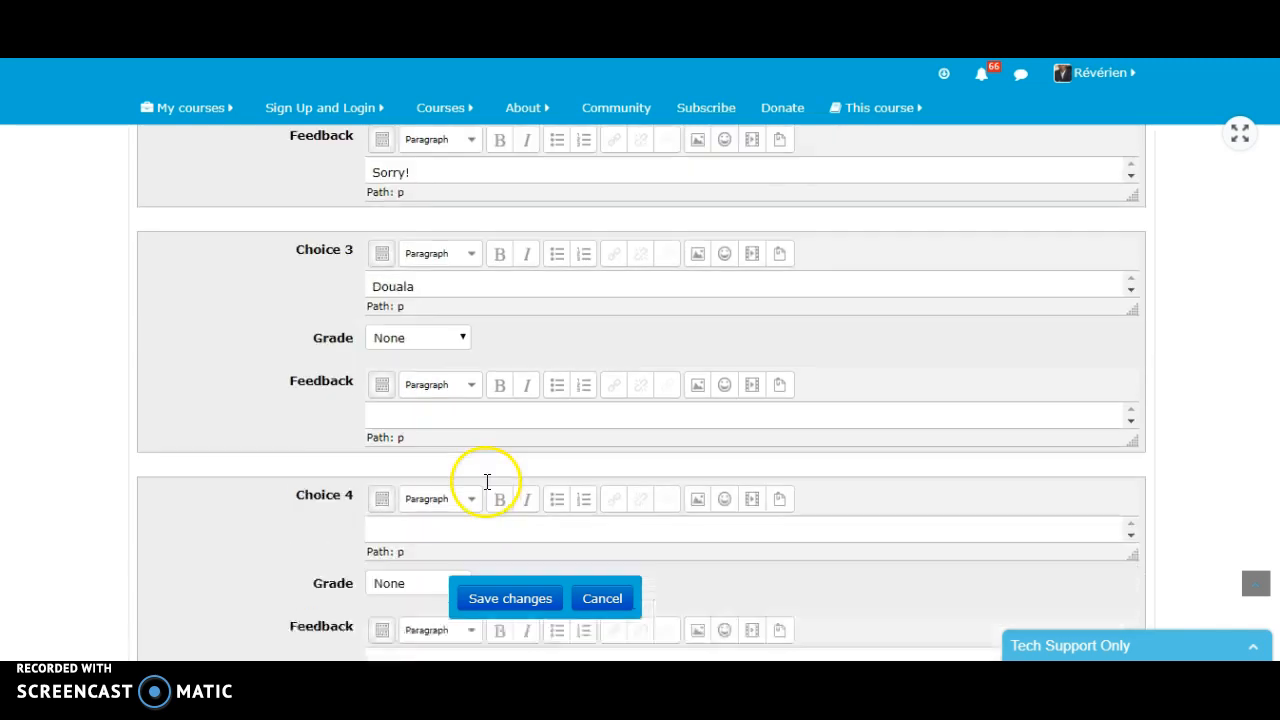
click(449, 400)
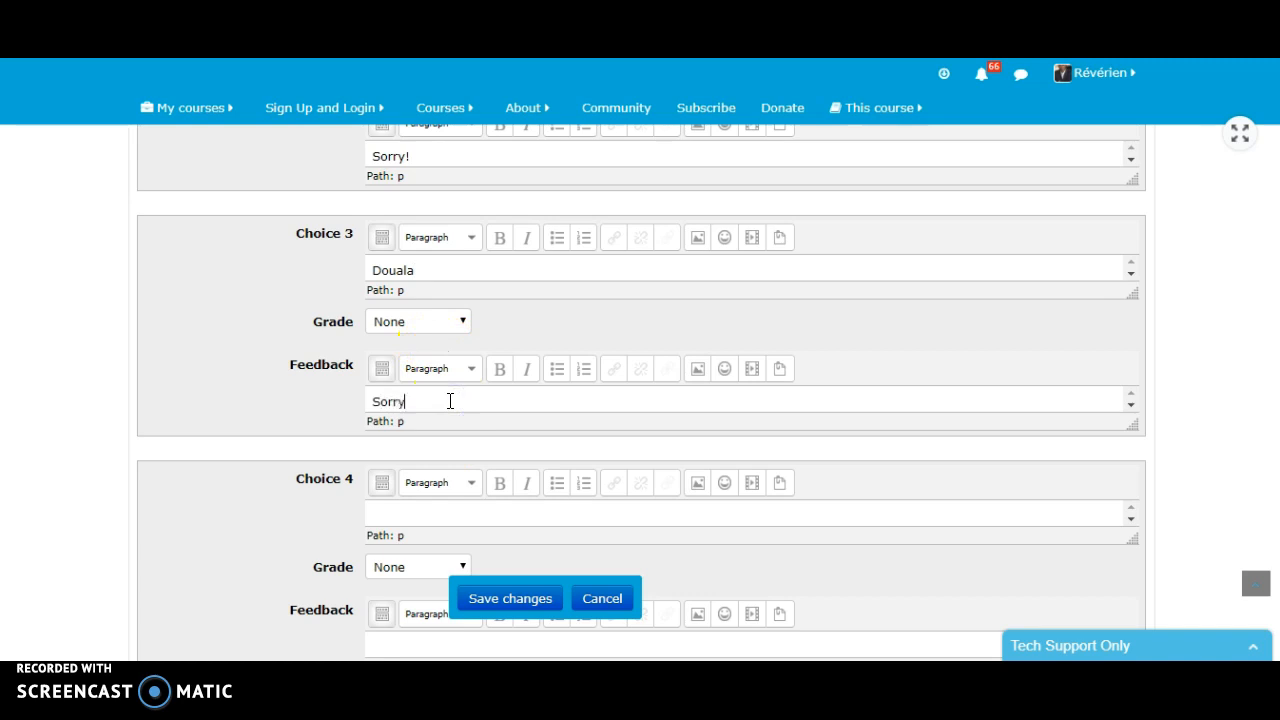
text(Sorry!)
- Fill in Choice 4 as Kigali with the feedback "Sorry!" and no grade, and save the Ethiopia question
click(497, 516)
scroll(500, 440, down, 2)
click(462, 456)
text(S)
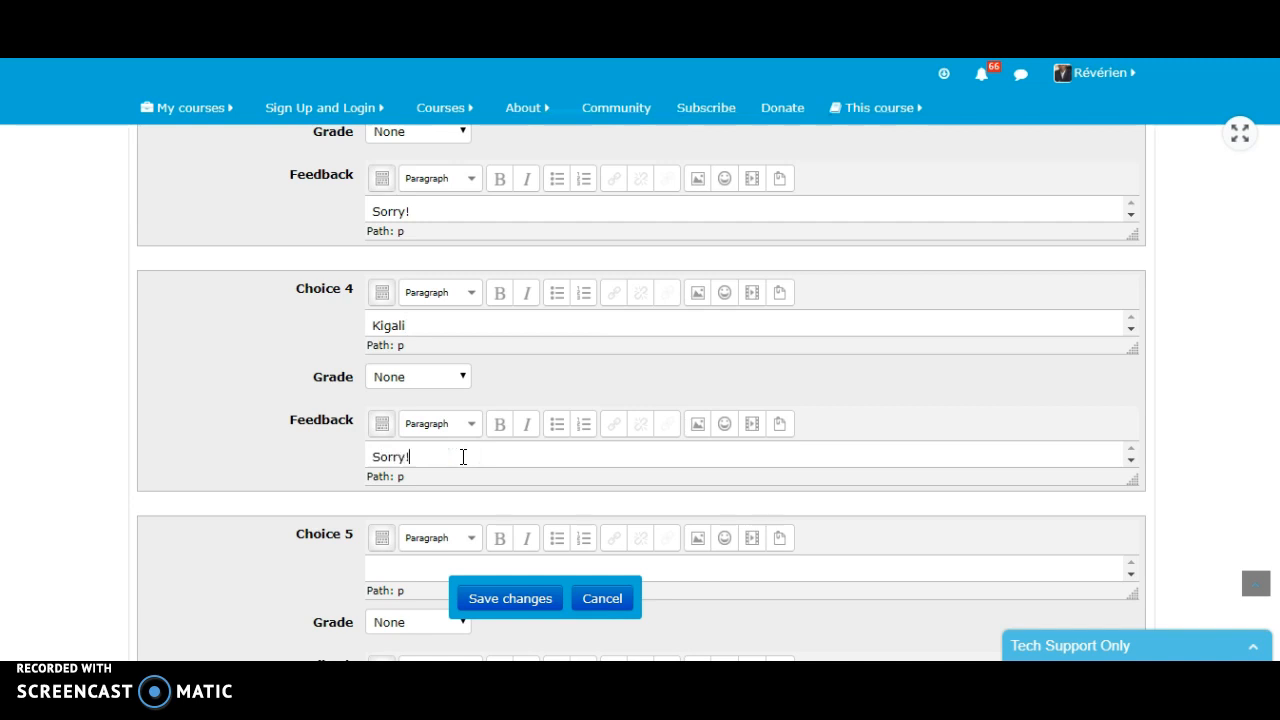
click(497, 596)
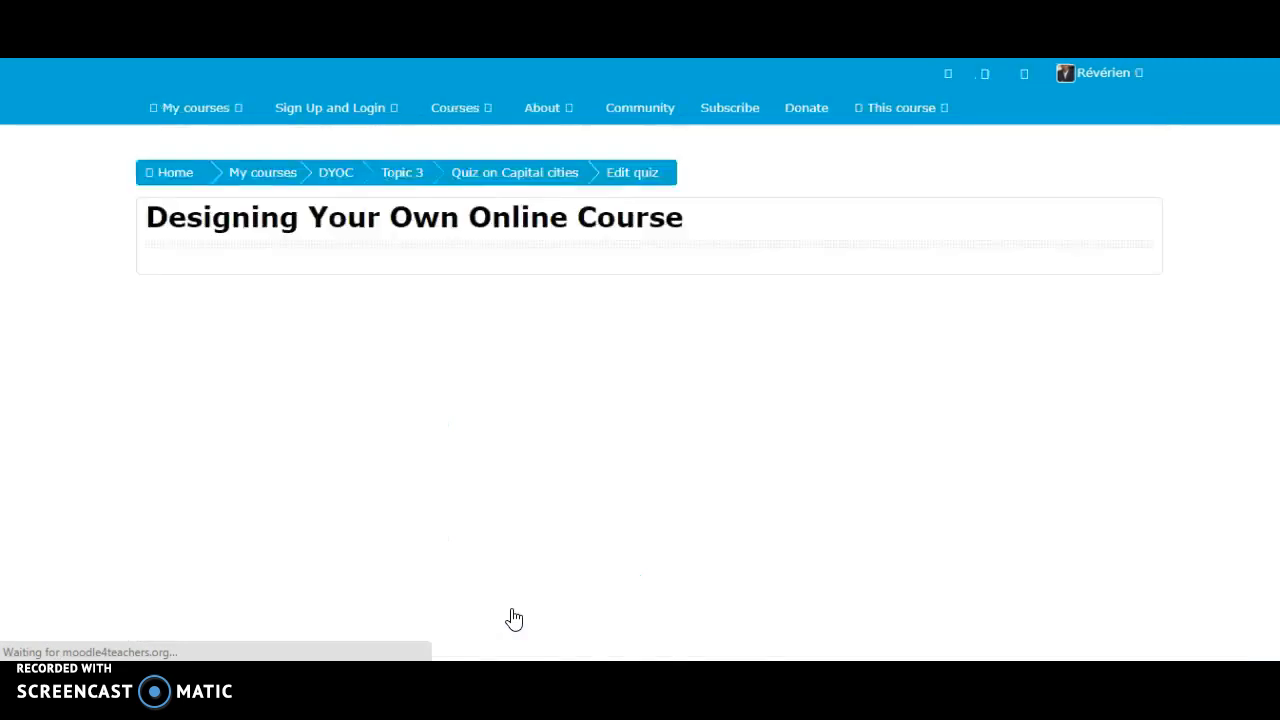
- Review the quiz's question list, marks and administration options, and reload the quiz editing page
scroll(636, 437, down, 2)
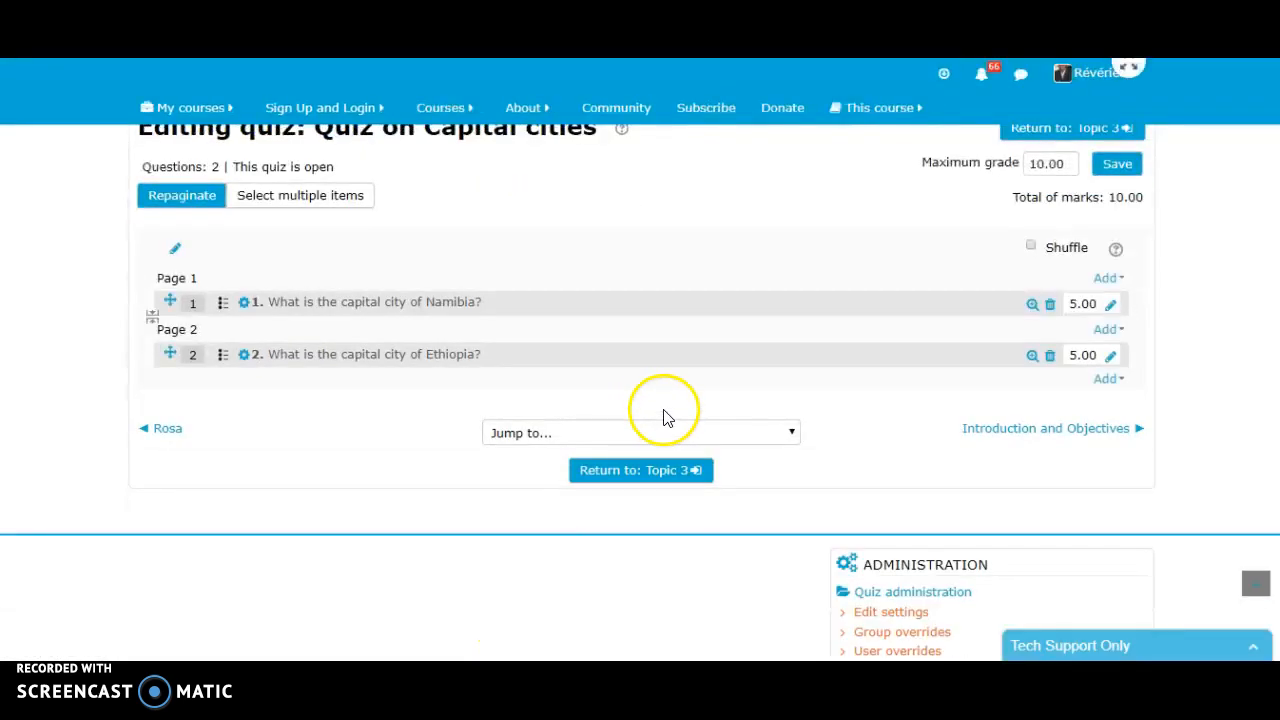
scroll(706, 371, down, 1)
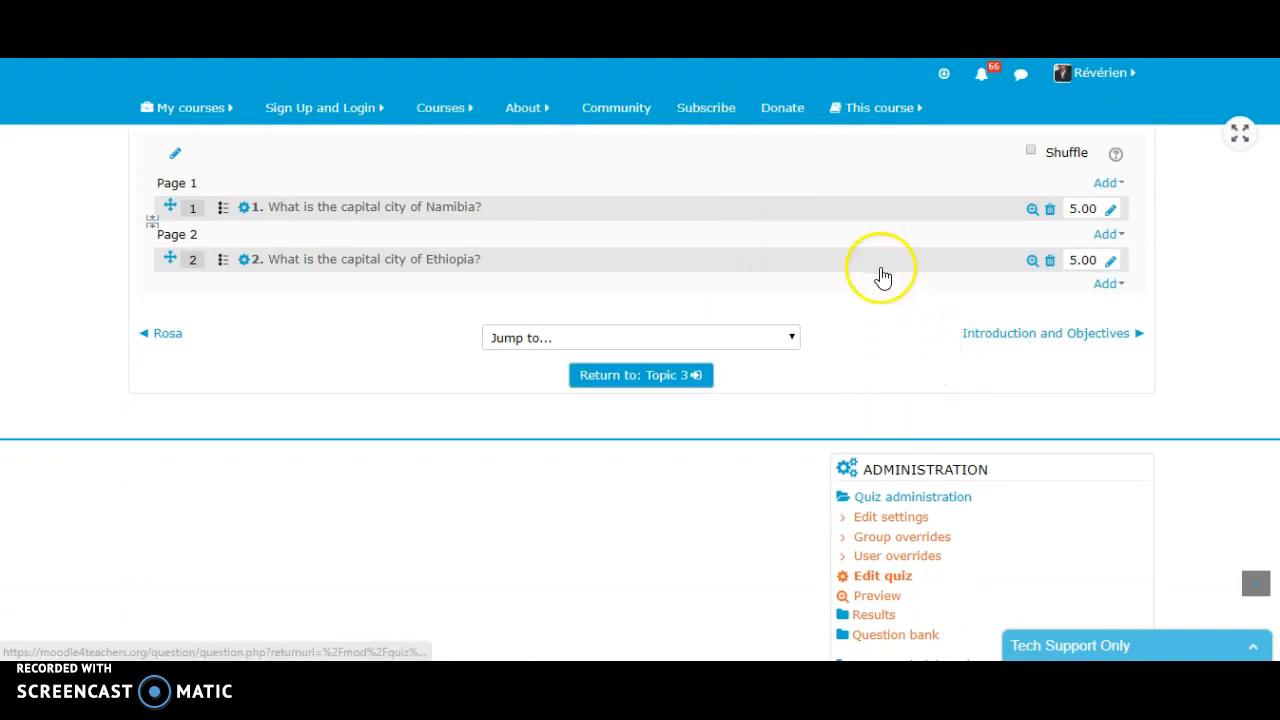
scroll(891, 371, up, 3)
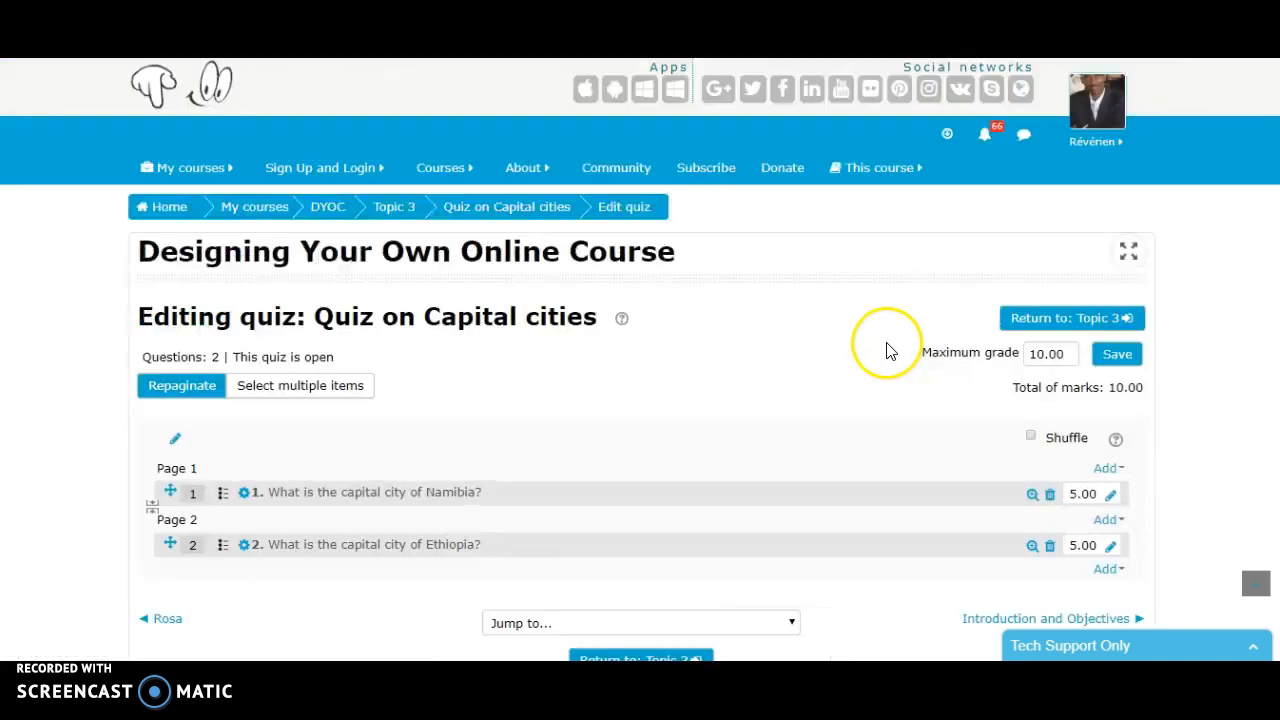
scroll(884, 350, down, 2)
scroll(884, 358, down, 2)
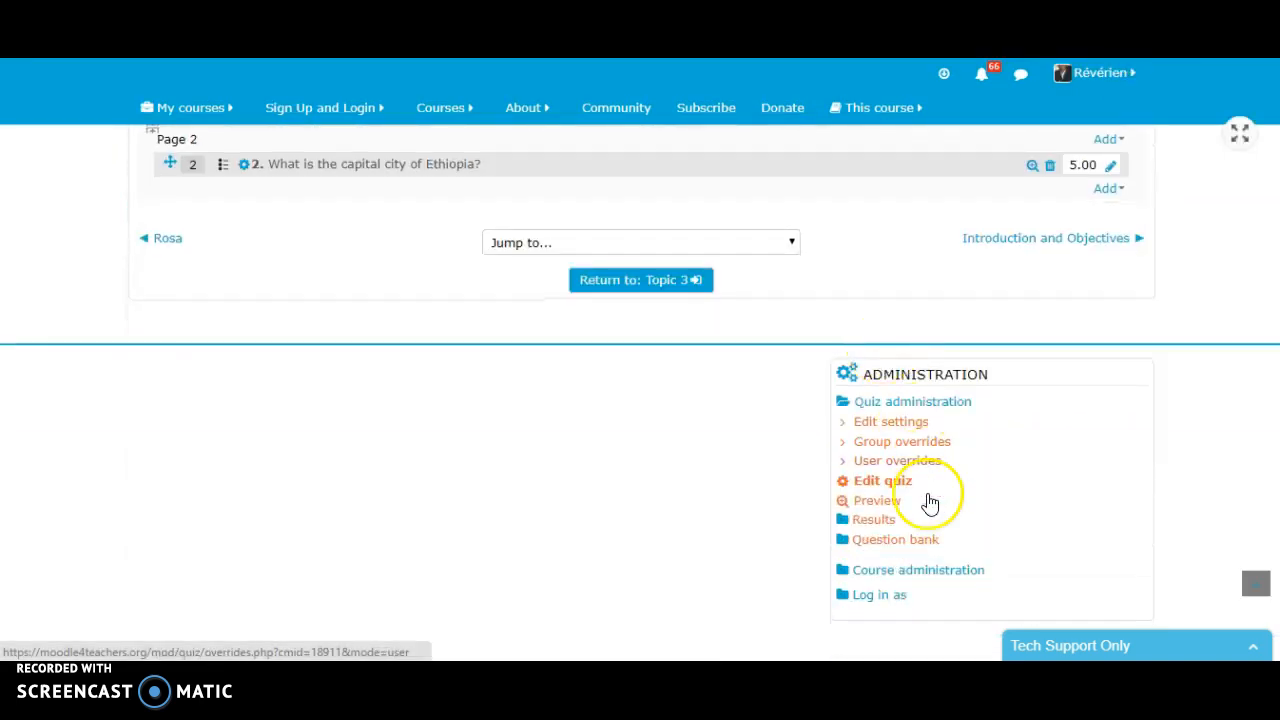
click(899, 434)
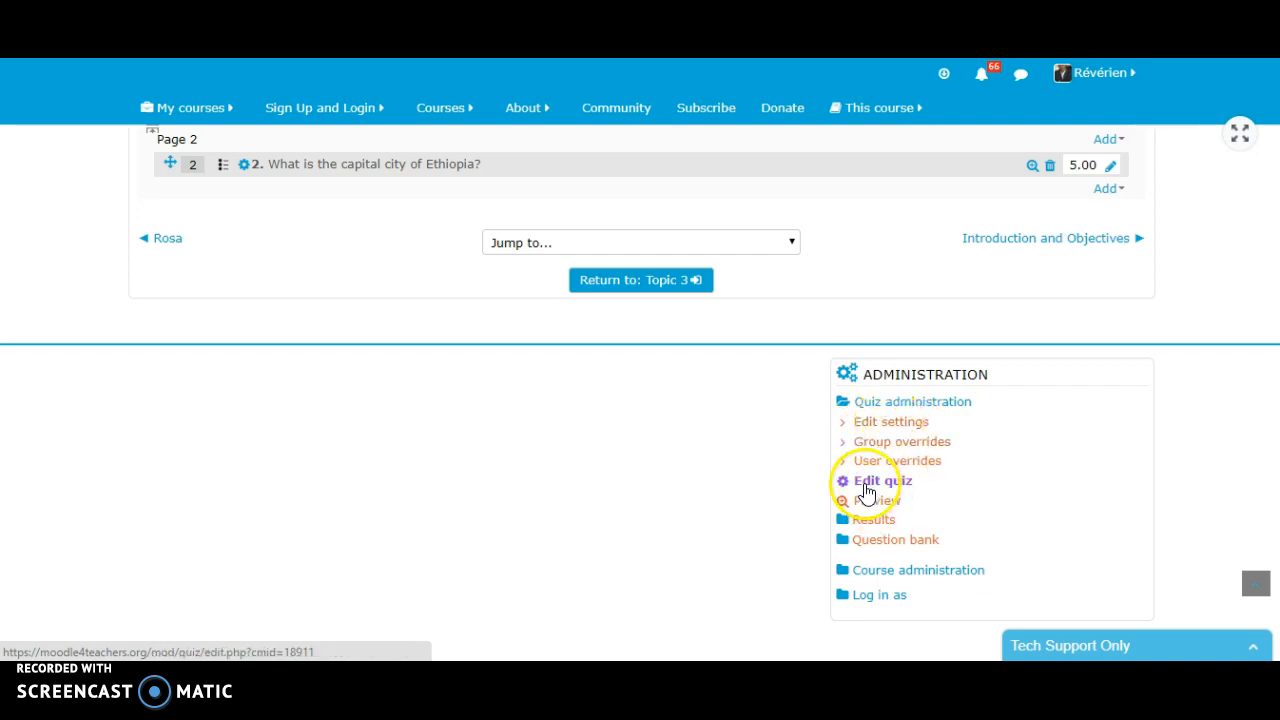
click(880, 484)
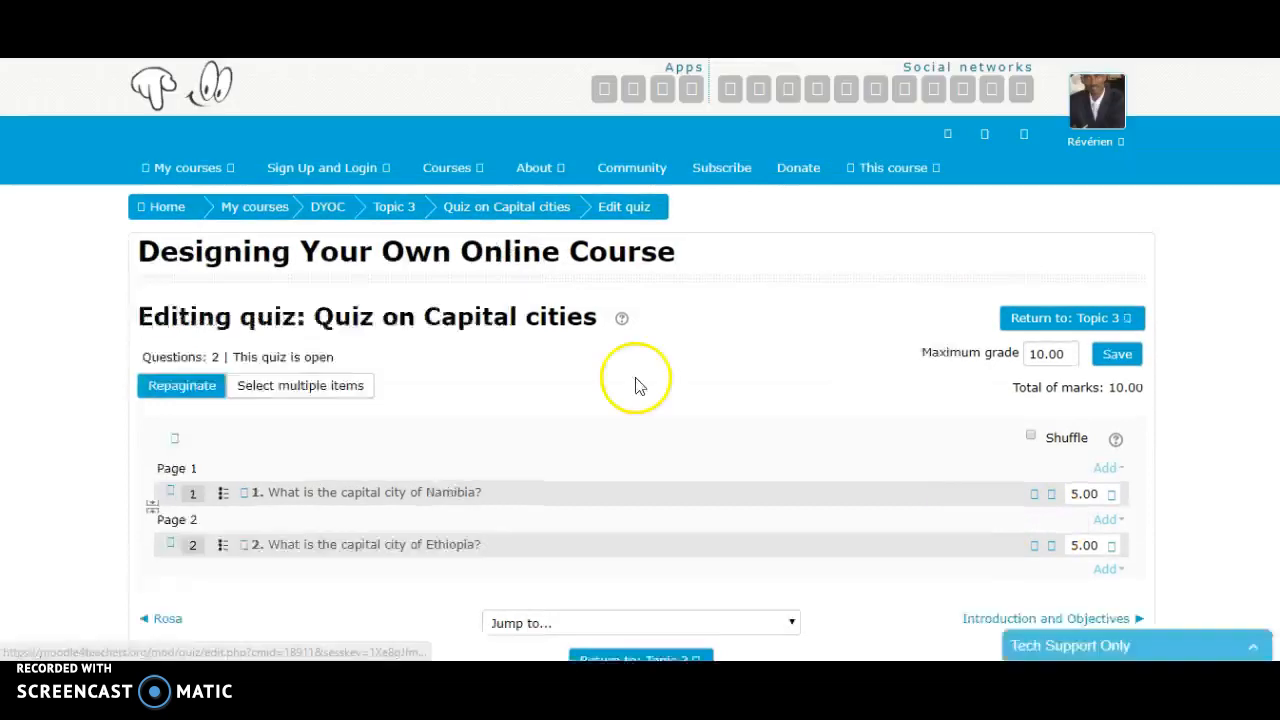
scroll(600, 367, down, 4)
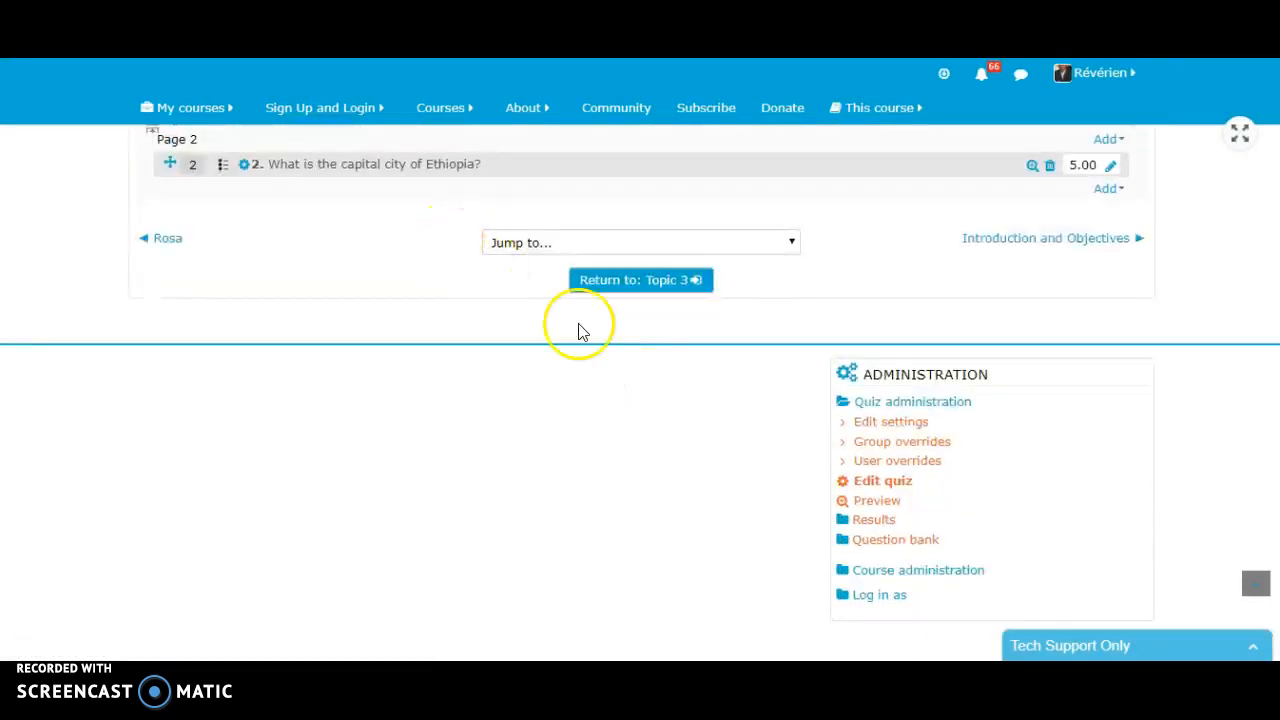
- Open the preview of the Quiz on Capital cities and look over its start page without starting an attempt
click(878, 446)
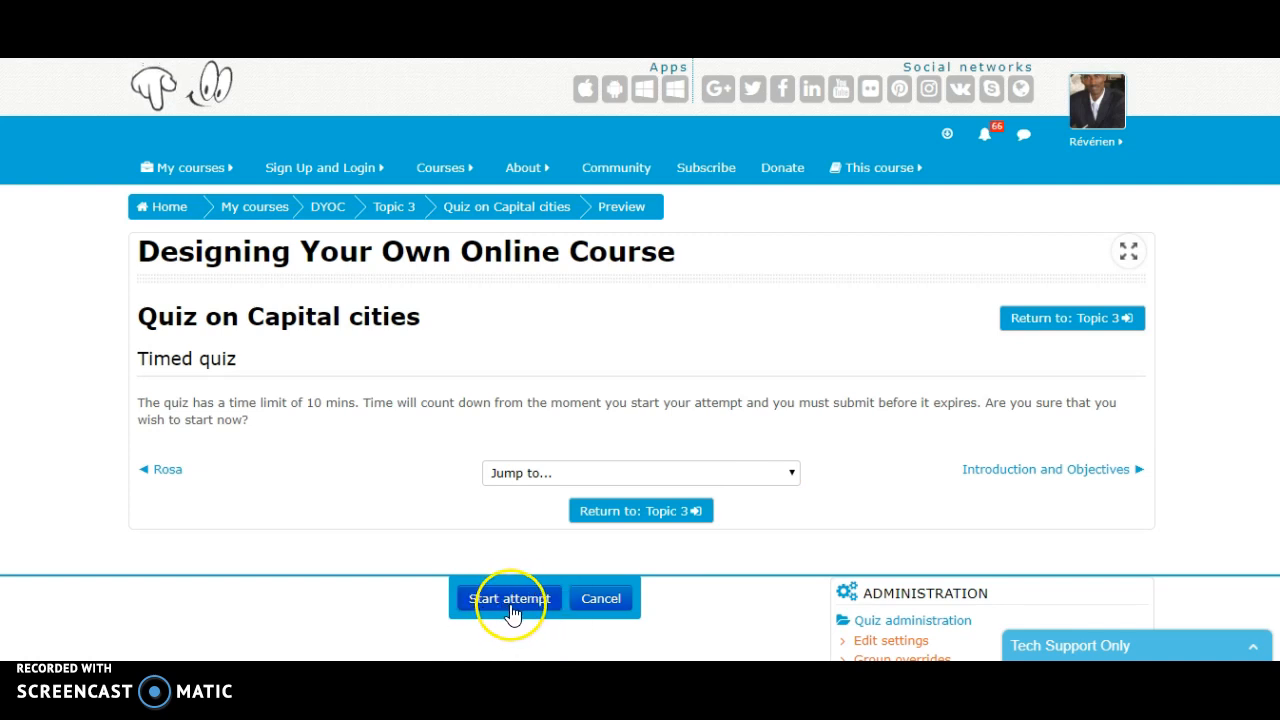
scroll(823, 371, down, 2)
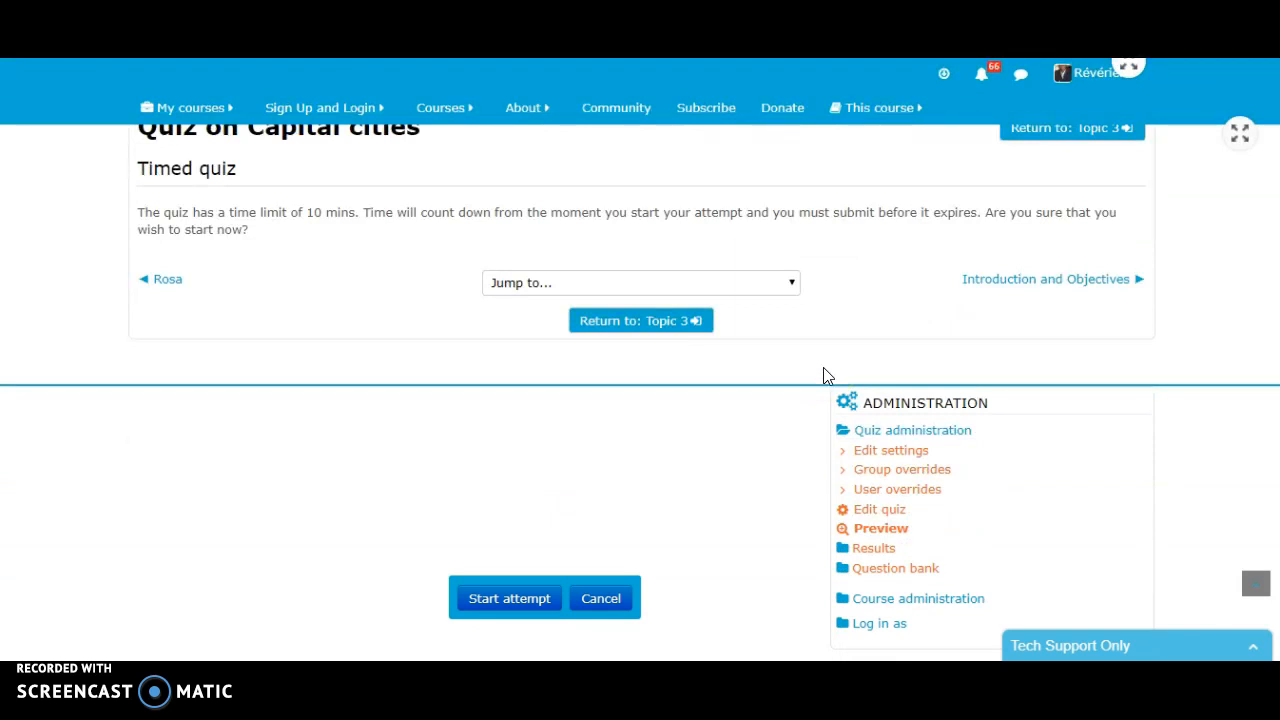
scroll(823, 375, up, 2)
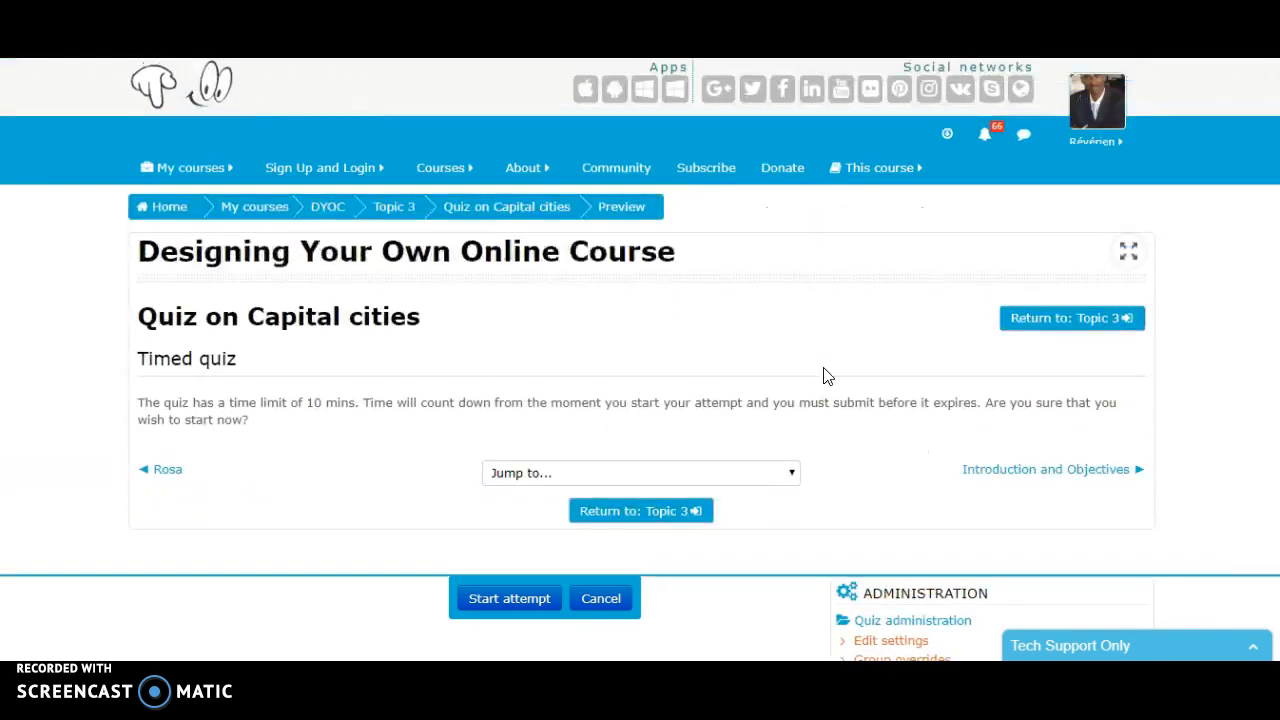